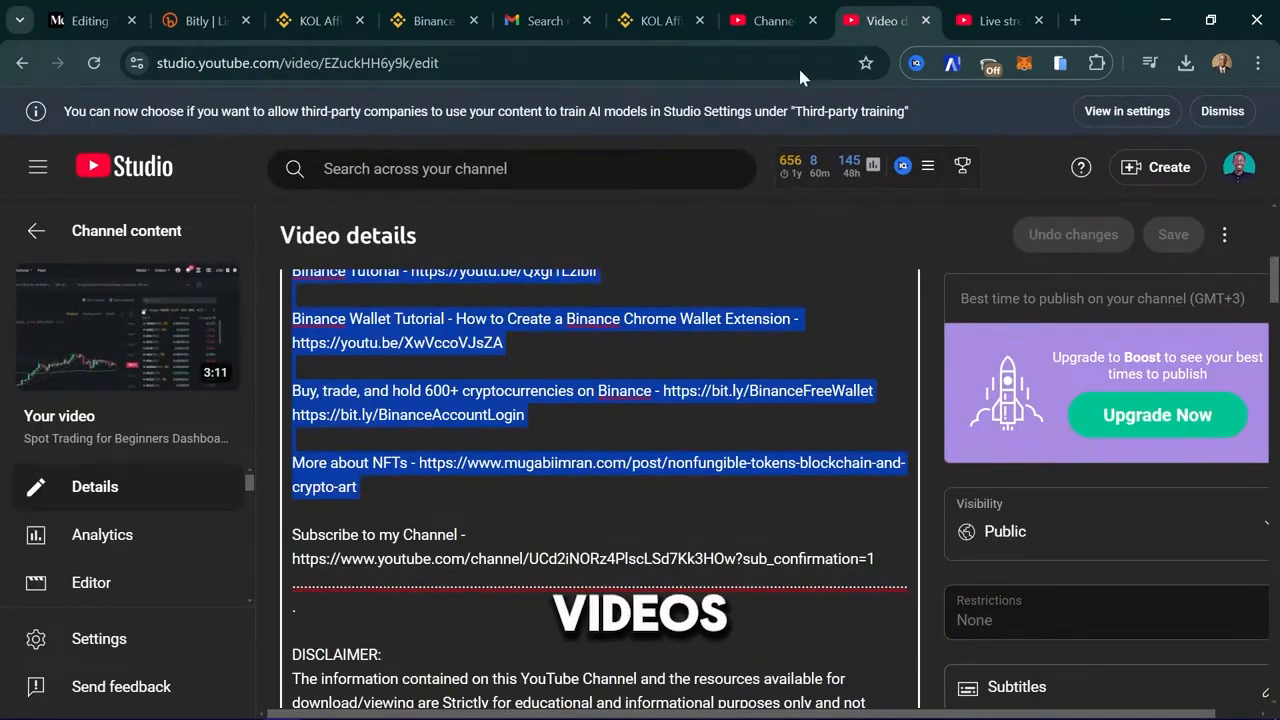
# Close the YouTube Studio video details page and switch to the Binance Affiliate Program registration page
pyautogui.click(925, 20)
pyautogui.click(340, 20)
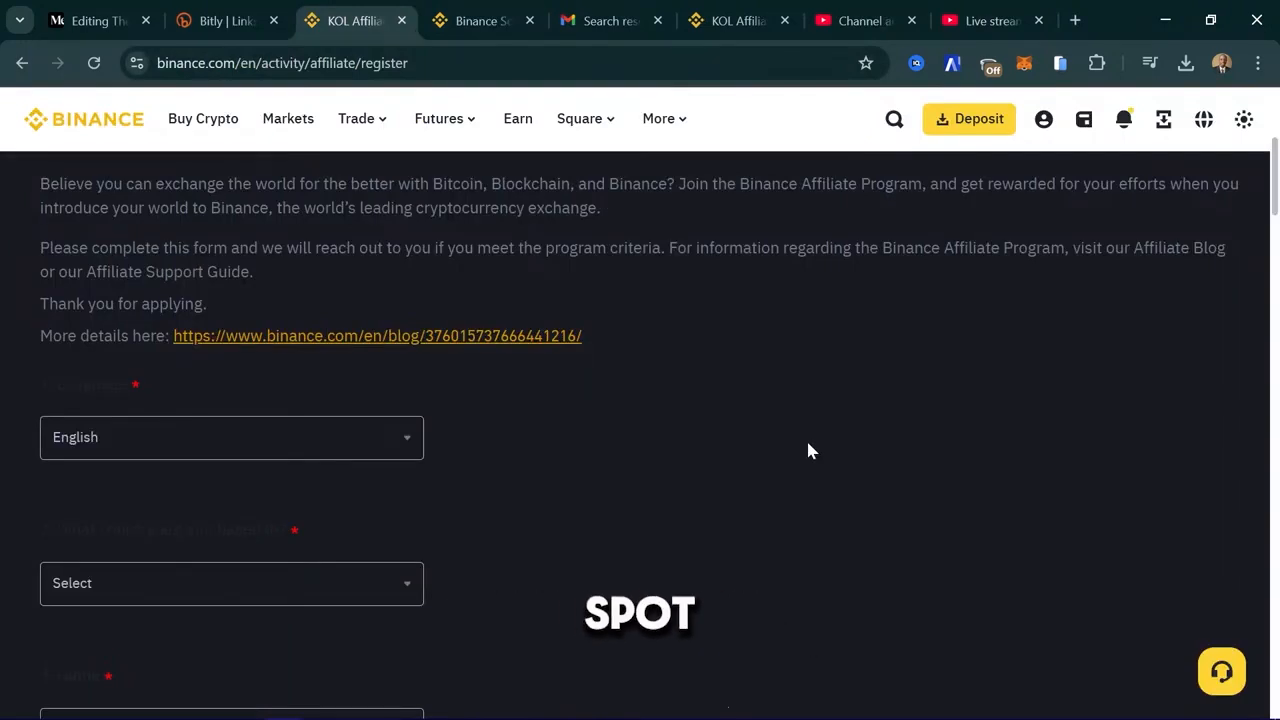
pyautogui.scroll(3, 844, 628)
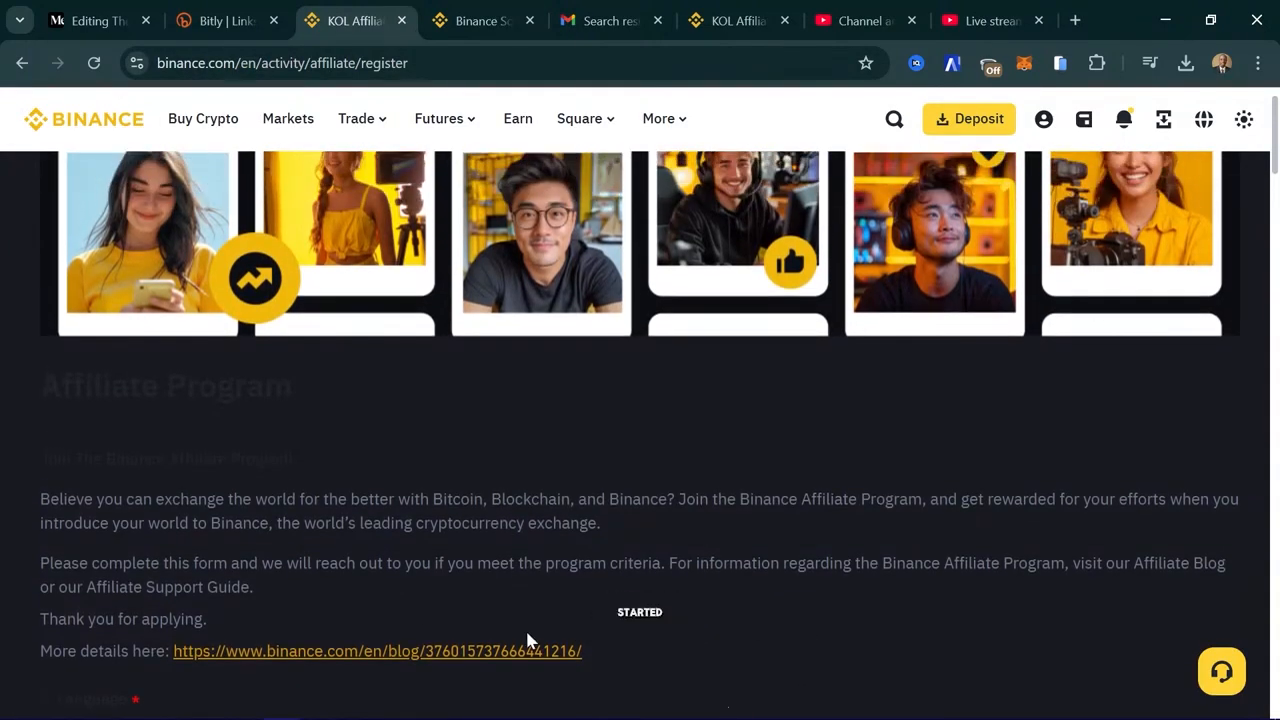
pyautogui.scroll(1, 528, 640)
pyautogui.scroll(-2, 528, 643)
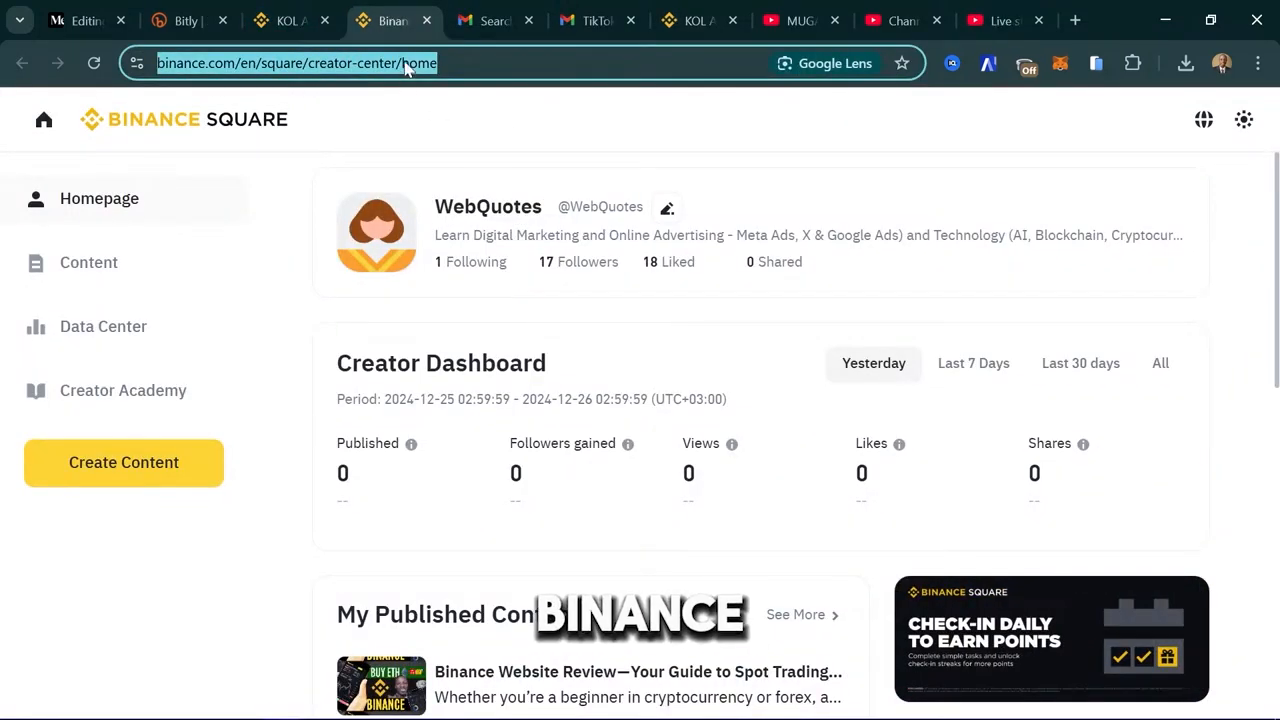
# Go to binance.com/en and look over the homepage and its navigation options
pyautogui.write('binance.com/en')
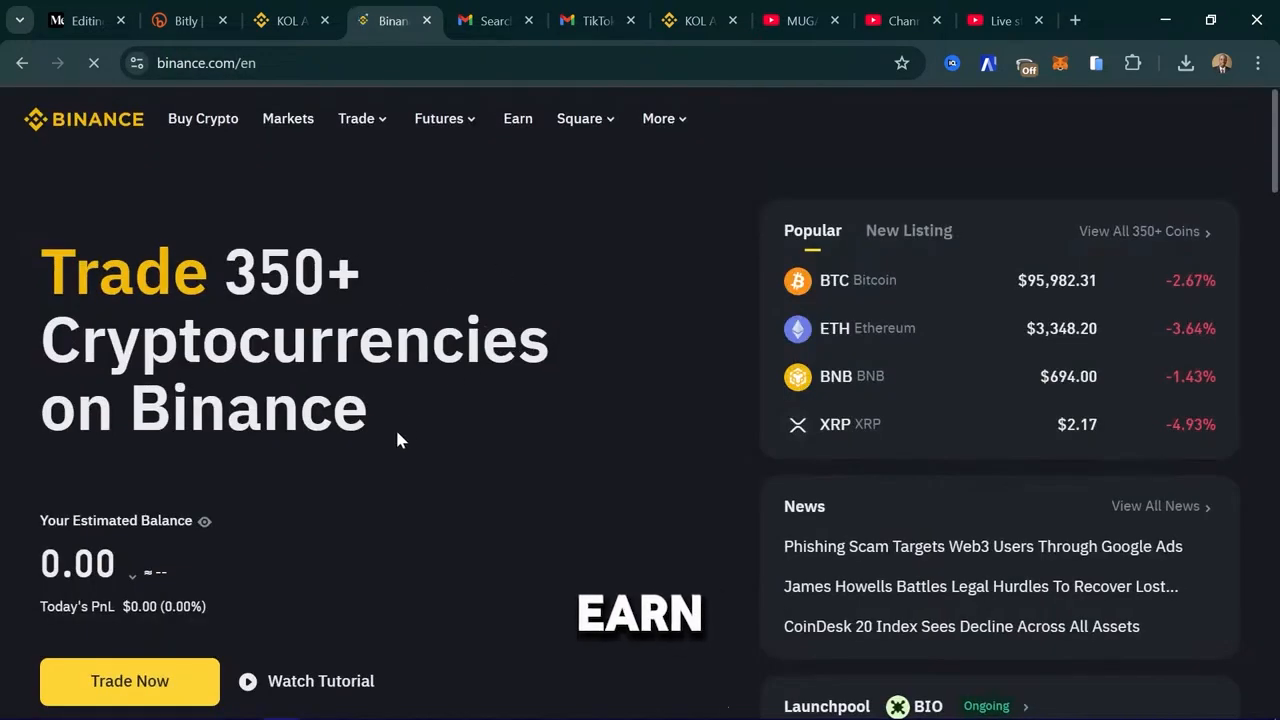
pyautogui.scroll(-5, 636, 400)
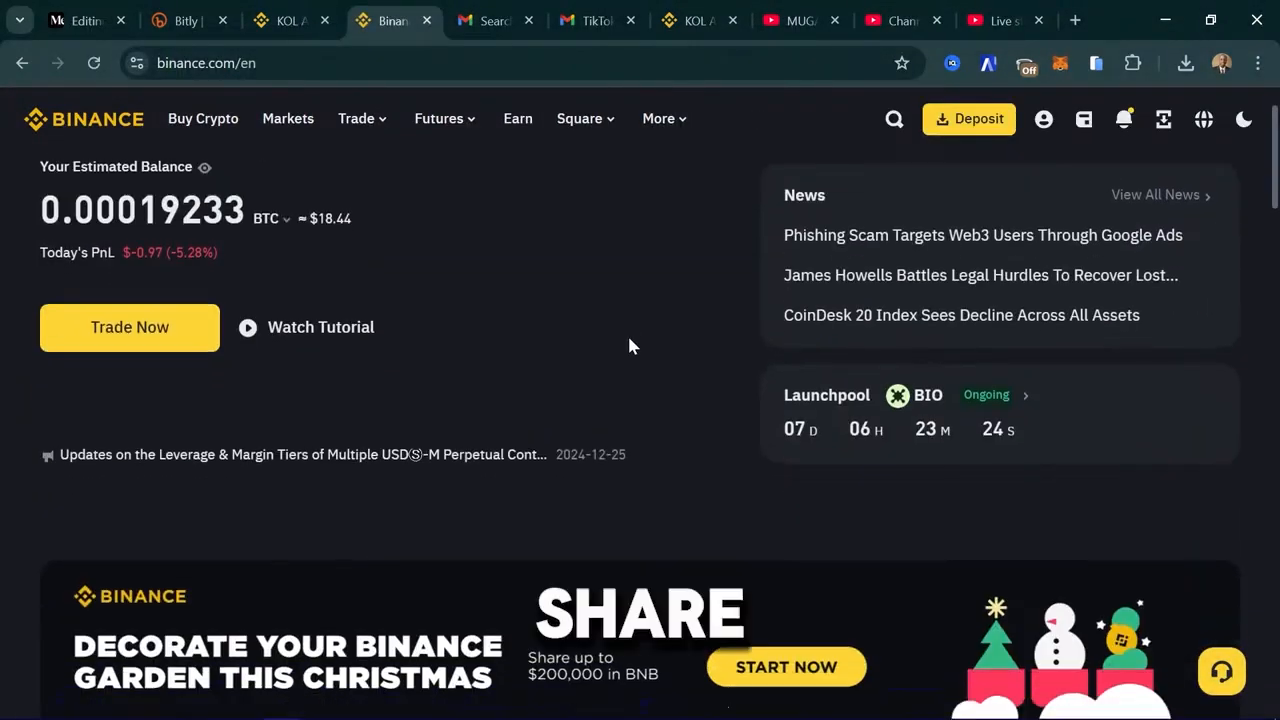
pyautogui.scroll(-15, 630, 345)
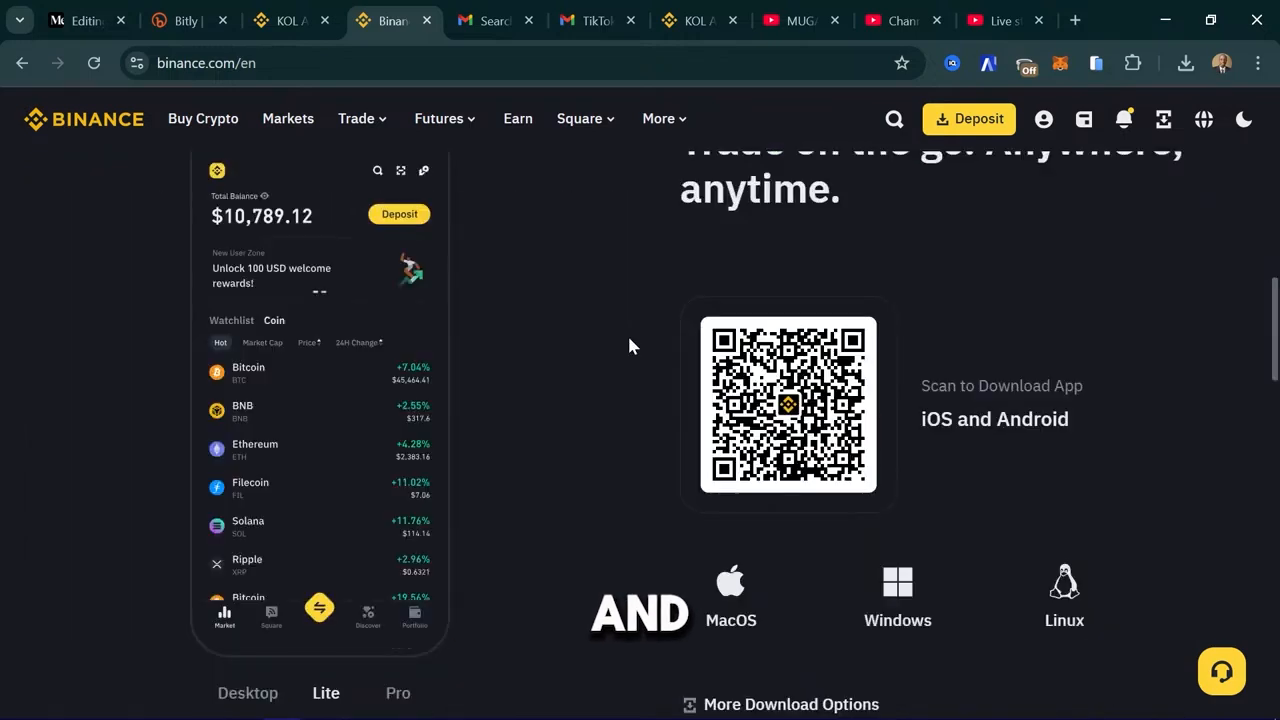
pyautogui.scroll(20, 629, 345)
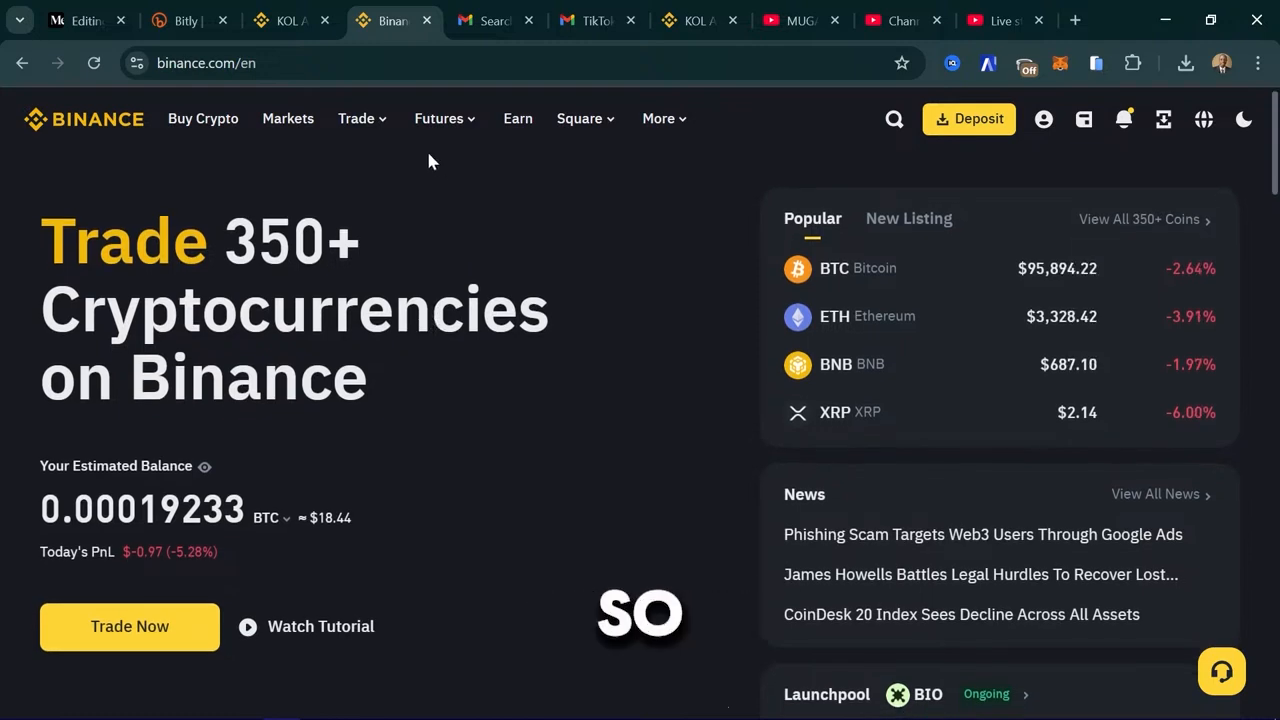
pyautogui.moveTo(391, 157)
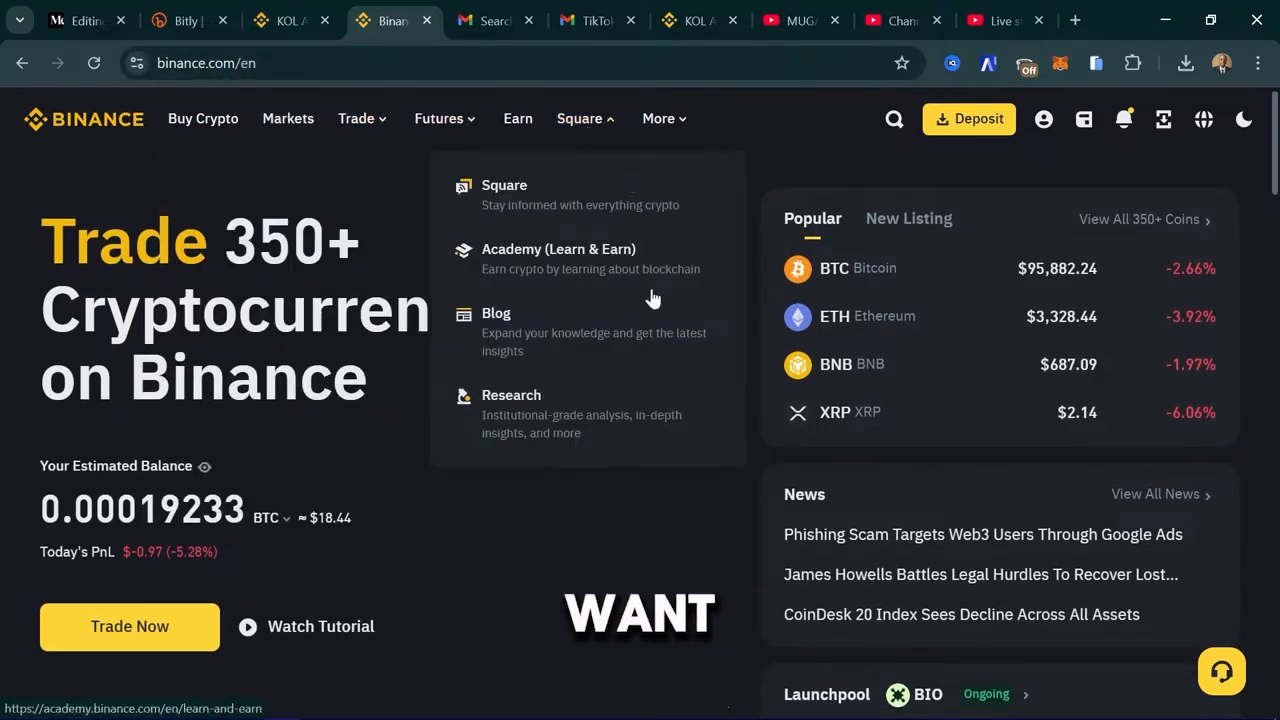
pyautogui.moveTo(657, 98)
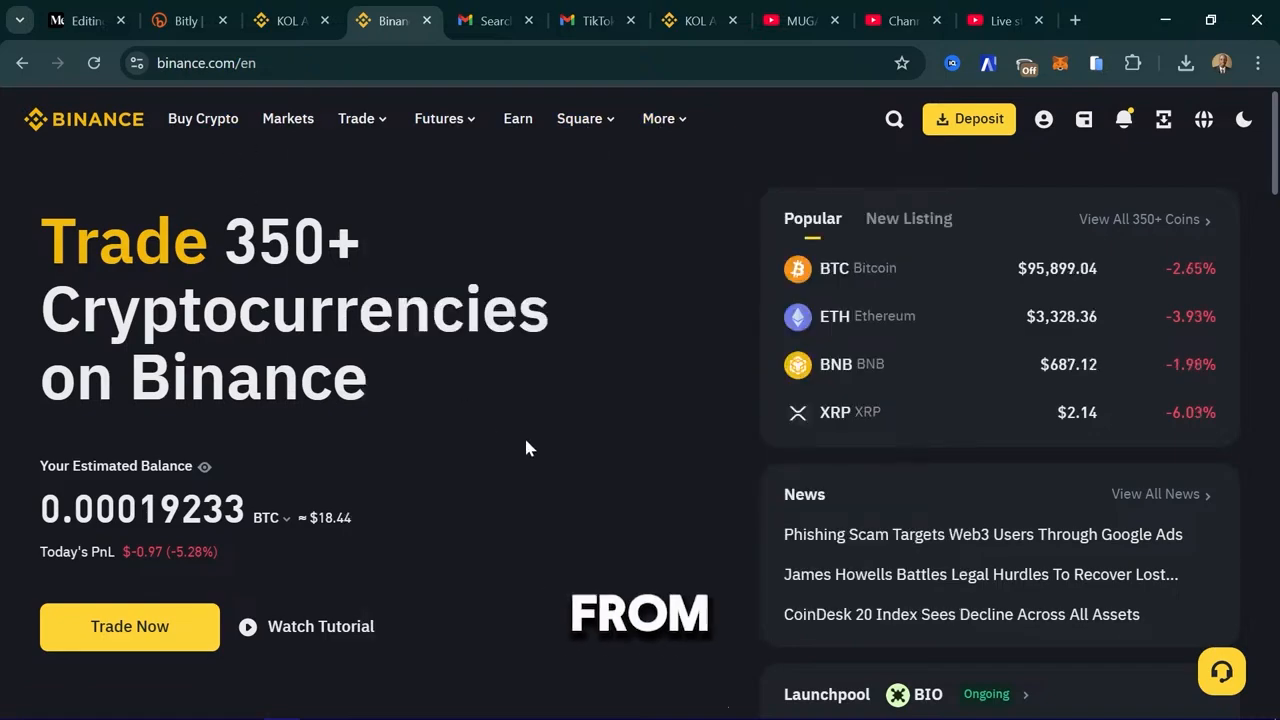
# Open the Affiliate page from the Service links in the homepage footer
pyautogui.scroll(-4, 527, 448)
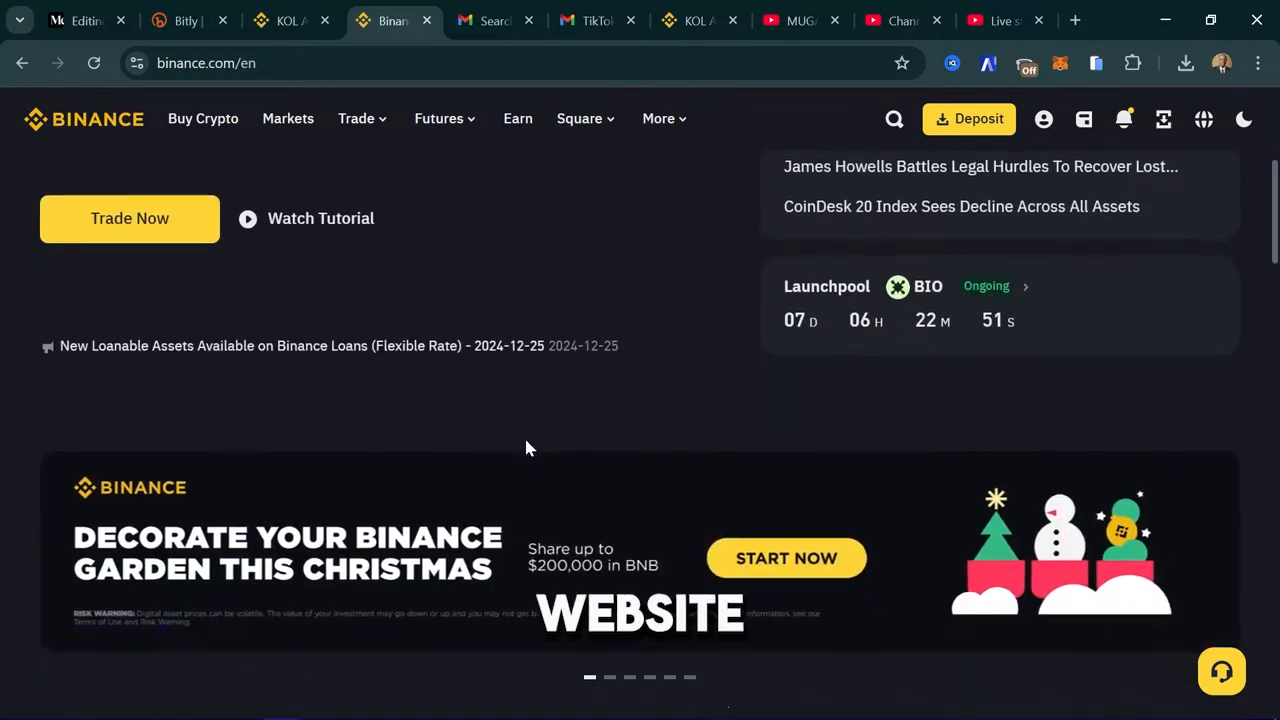
pyautogui.scroll(-20, 527, 448)
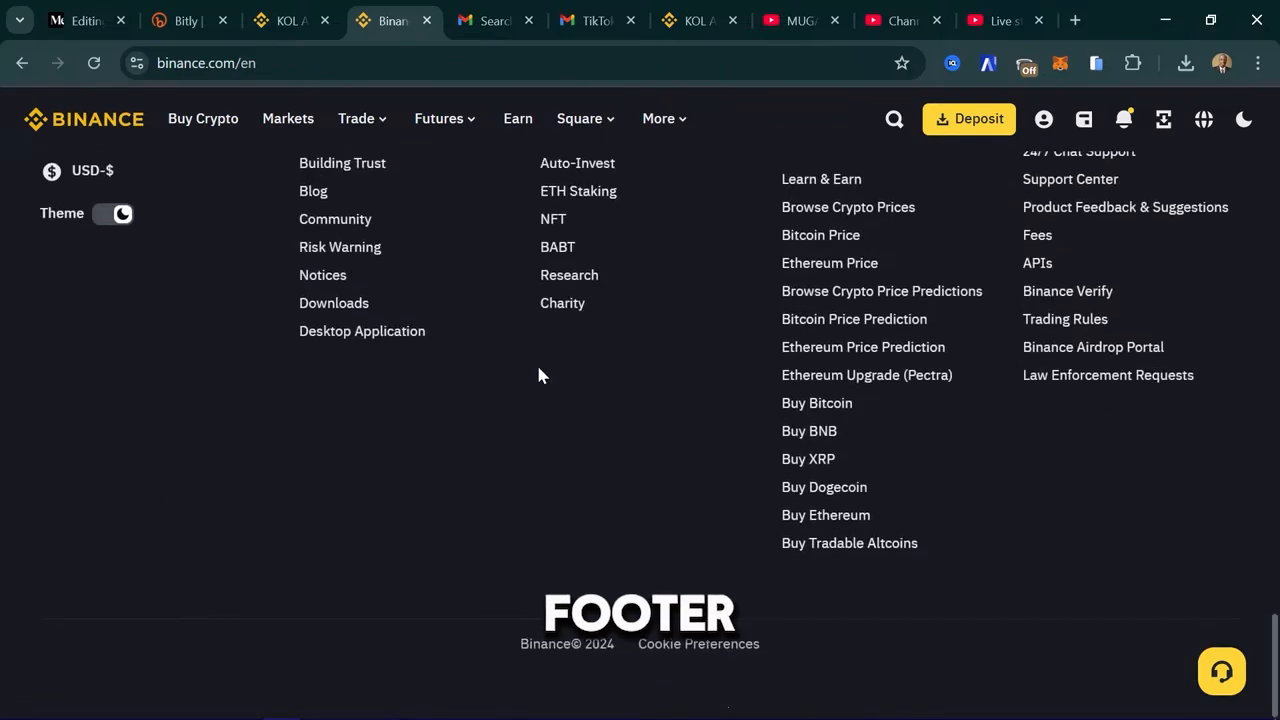
pyautogui.scroll(4, 538, 375)
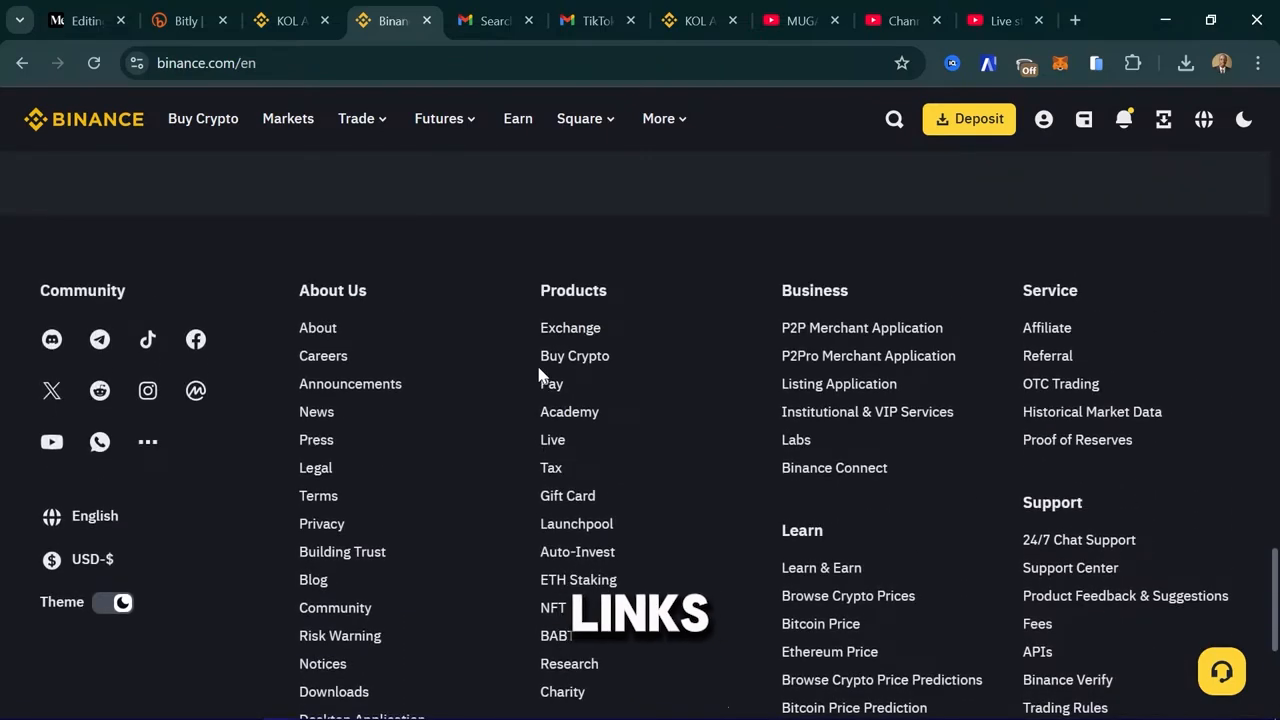
pyautogui.click(1067, 331)
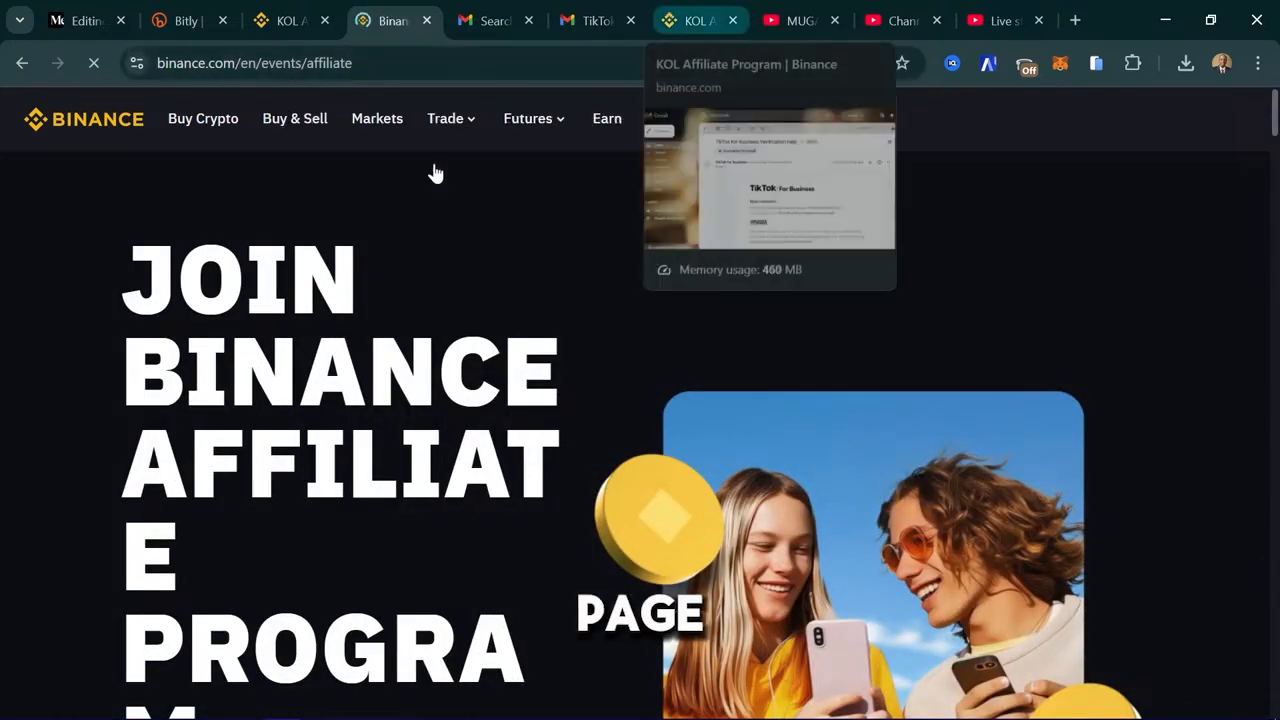
# Read the affiliate page's sections on Binance Affiliate's Benefits and The Binance Affiliate Lifestyle
pyautogui.scroll(-10, 514, 394)
pyautogui.scroll(-3, 514, 403)
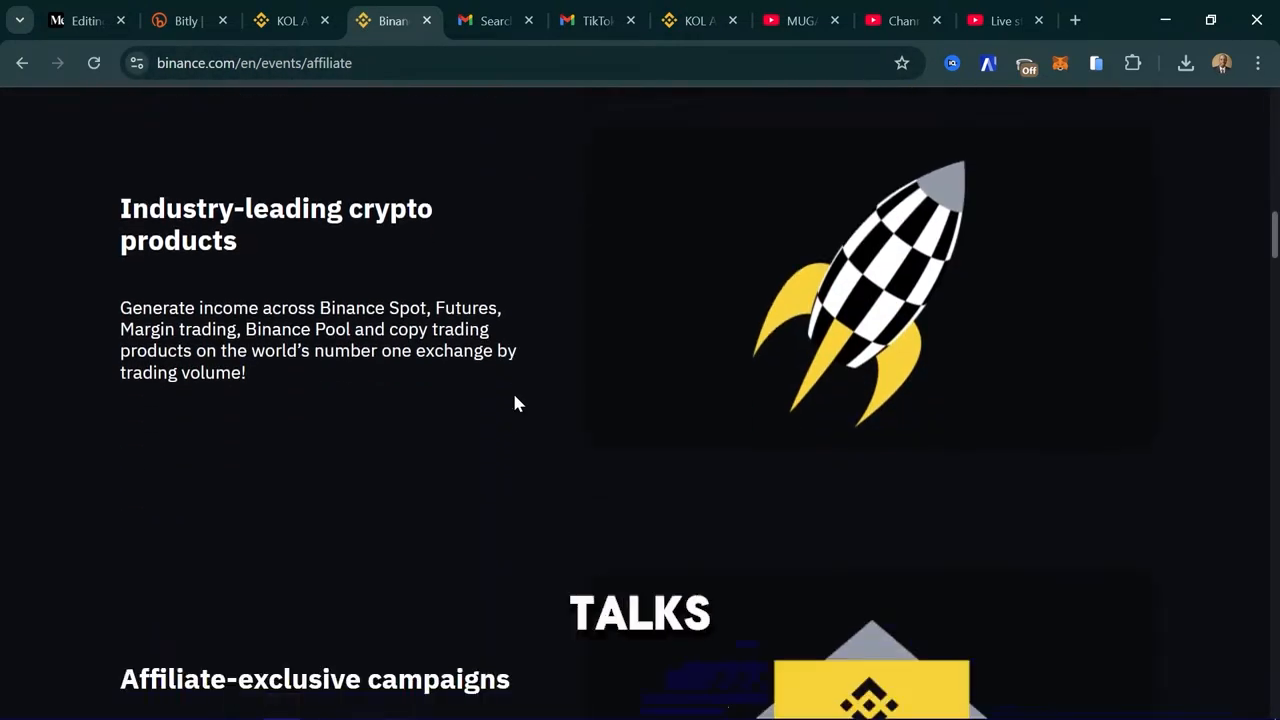
pyautogui.scroll(7, 514, 403)
pyautogui.scroll(-8, 400, 601)
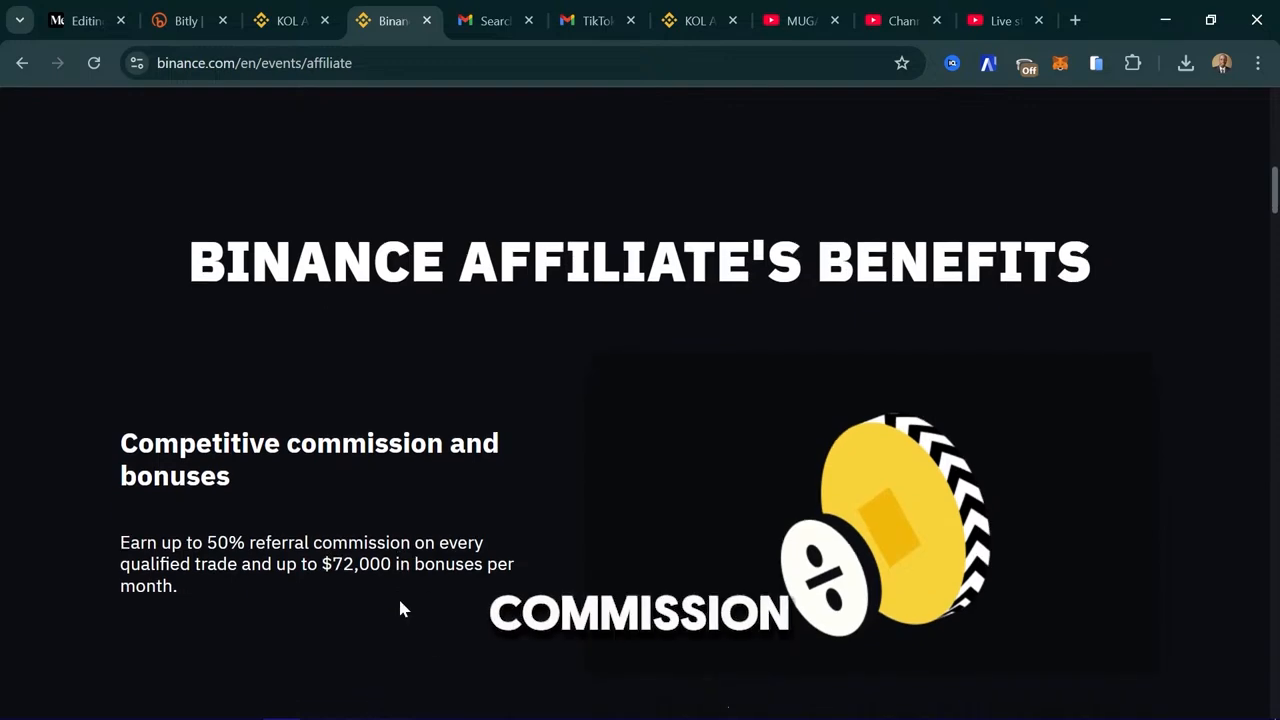
pyautogui.scroll(-2, 400, 605)
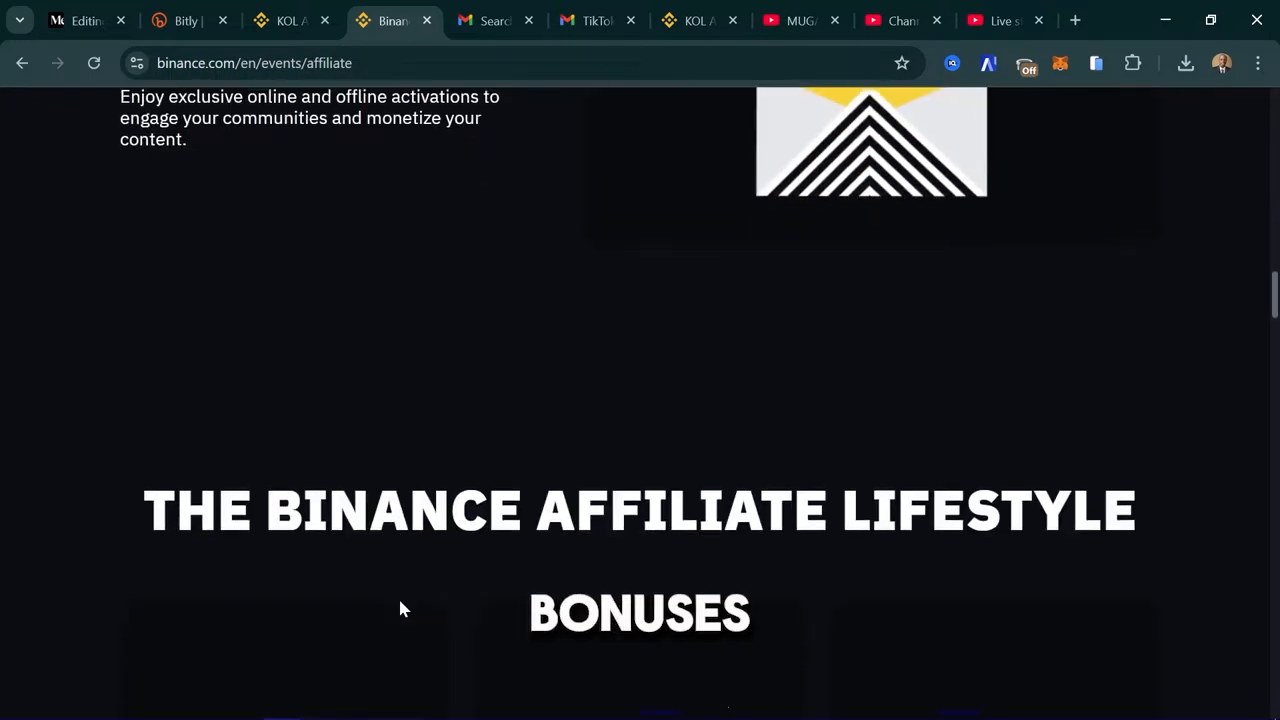
pyautogui.scroll(3, 400, 605)
pyautogui.scroll(-6, 400, 605)
pyautogui.scroll(-1, 399, 608)
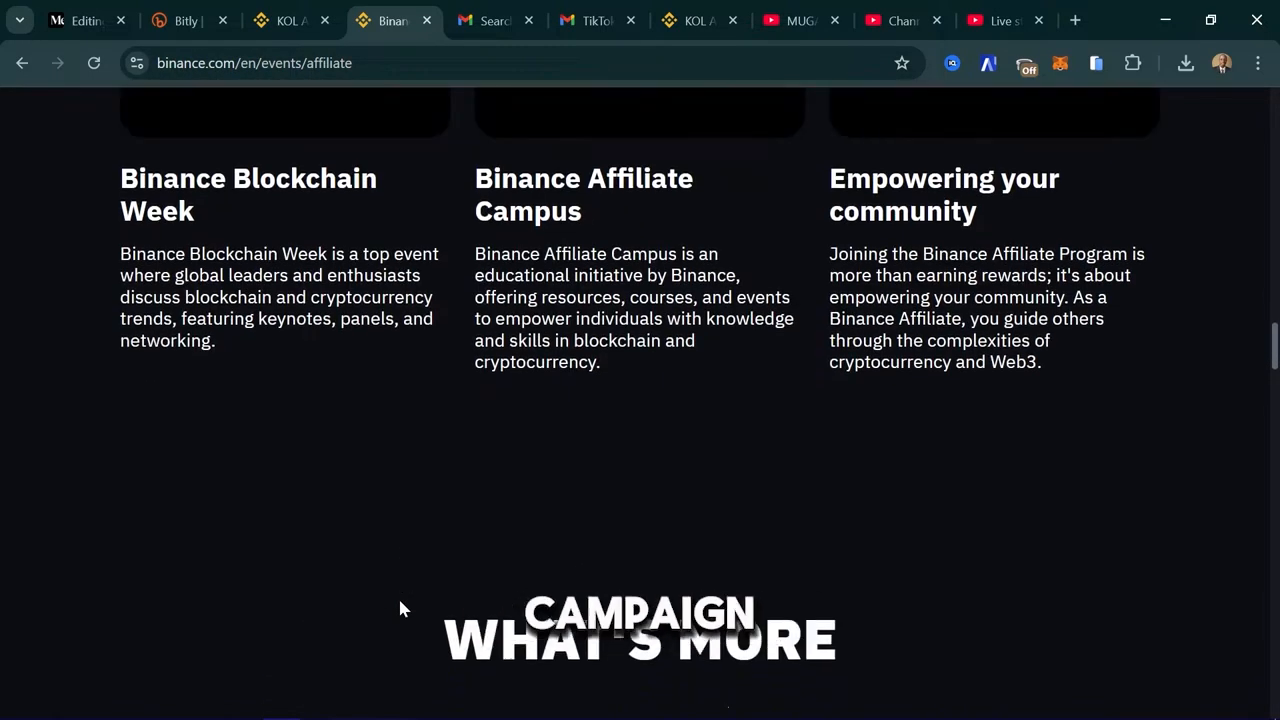
pyautogui.scroll(3, 354, 634)
pyautogui.scroll(1, 351, 637)
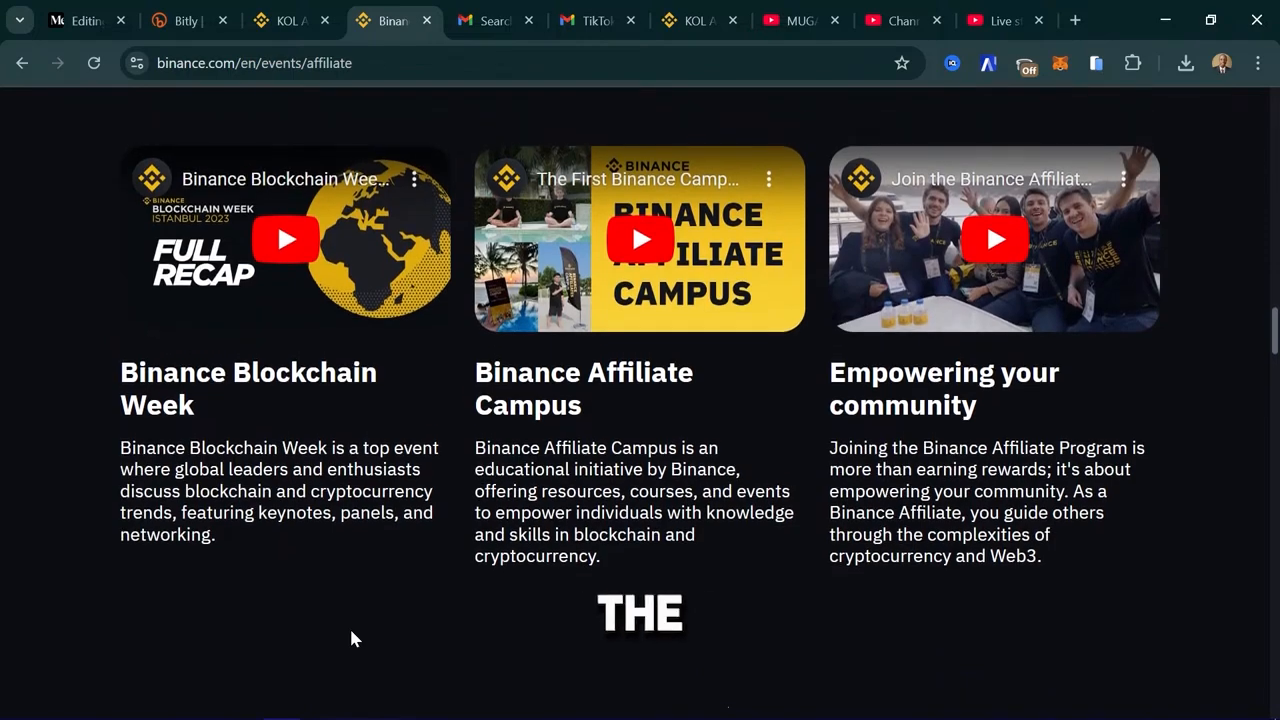
pyautogui.scroll(1, 349, 626)
pyautogui.scroll(-1, 349, 626)
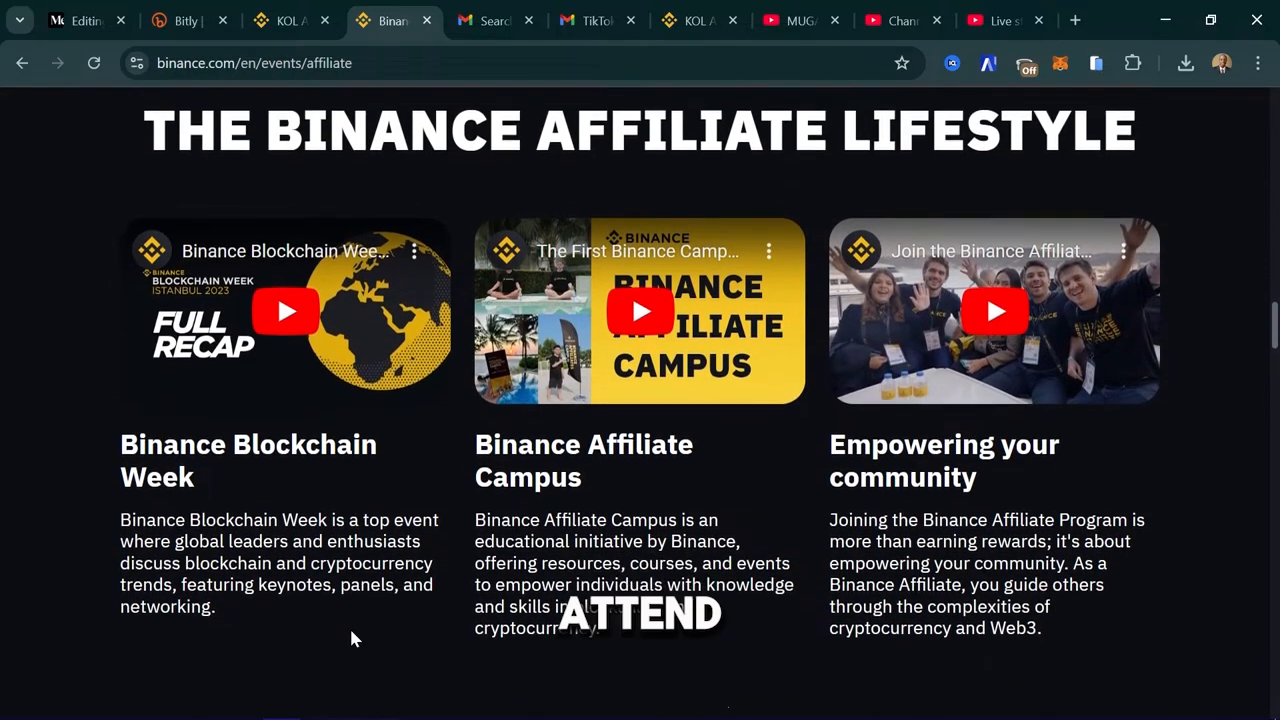
pyautogui.scroll(-1, 349, 626)
# Examine the rest of the affiliate page, focusing on the three steps for becoming an affiliate
pyautogui.scroll(-10, 349, 626)
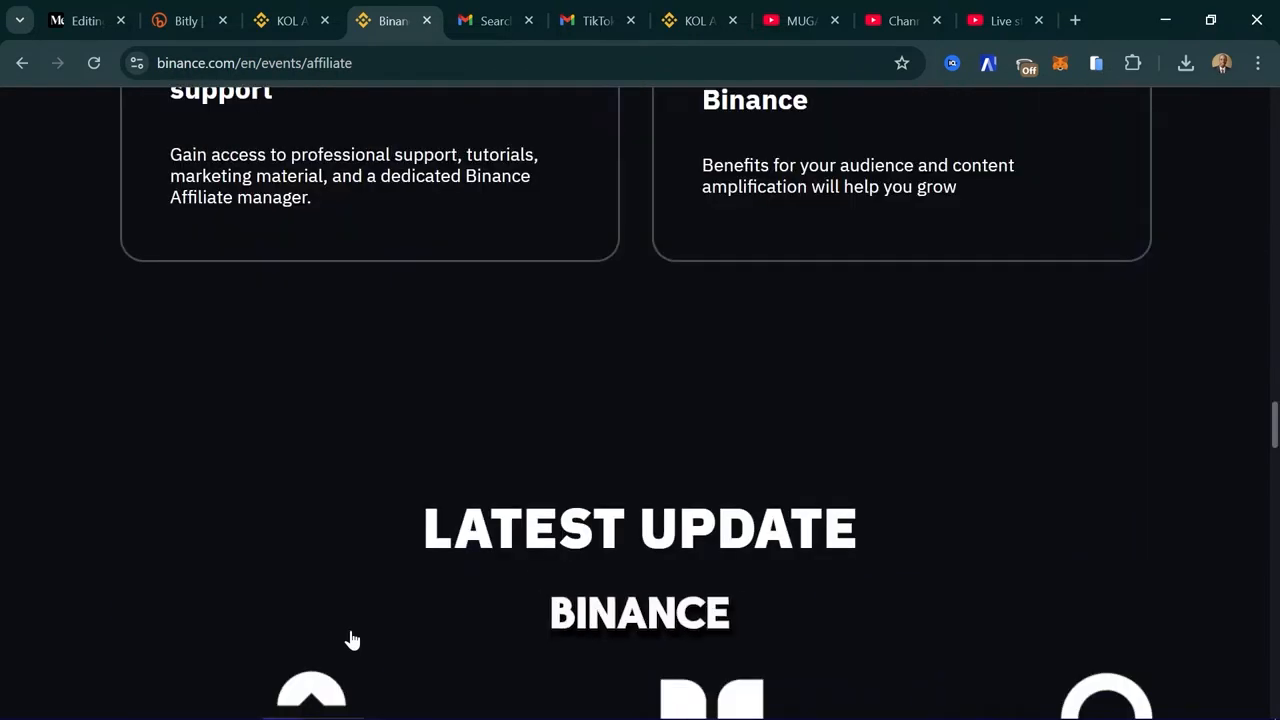
pyautogui.scroll(-8, 350, 630)
pyautogui.scroll(3, 350, 630)
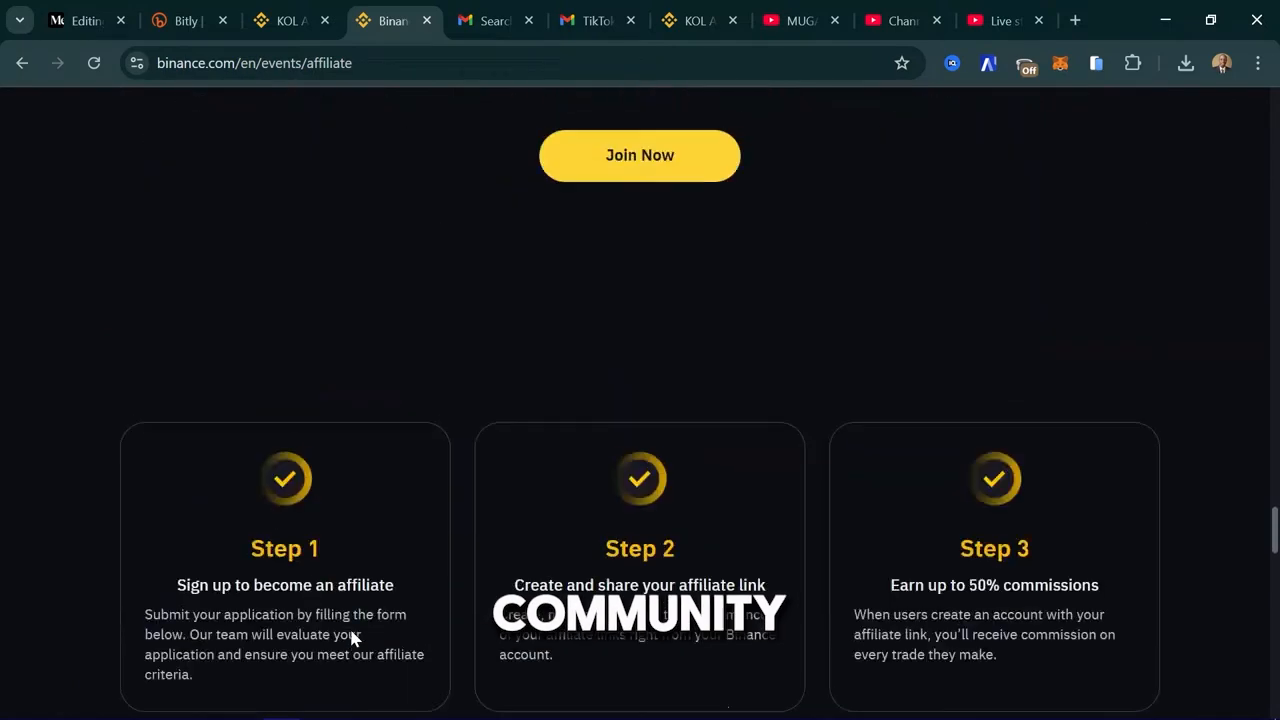
pyautogui.scroll(-2, 350, 630)
pyautogui.scroll(1, 350, 630)
pyautogui.scroll(1, 349, 626)
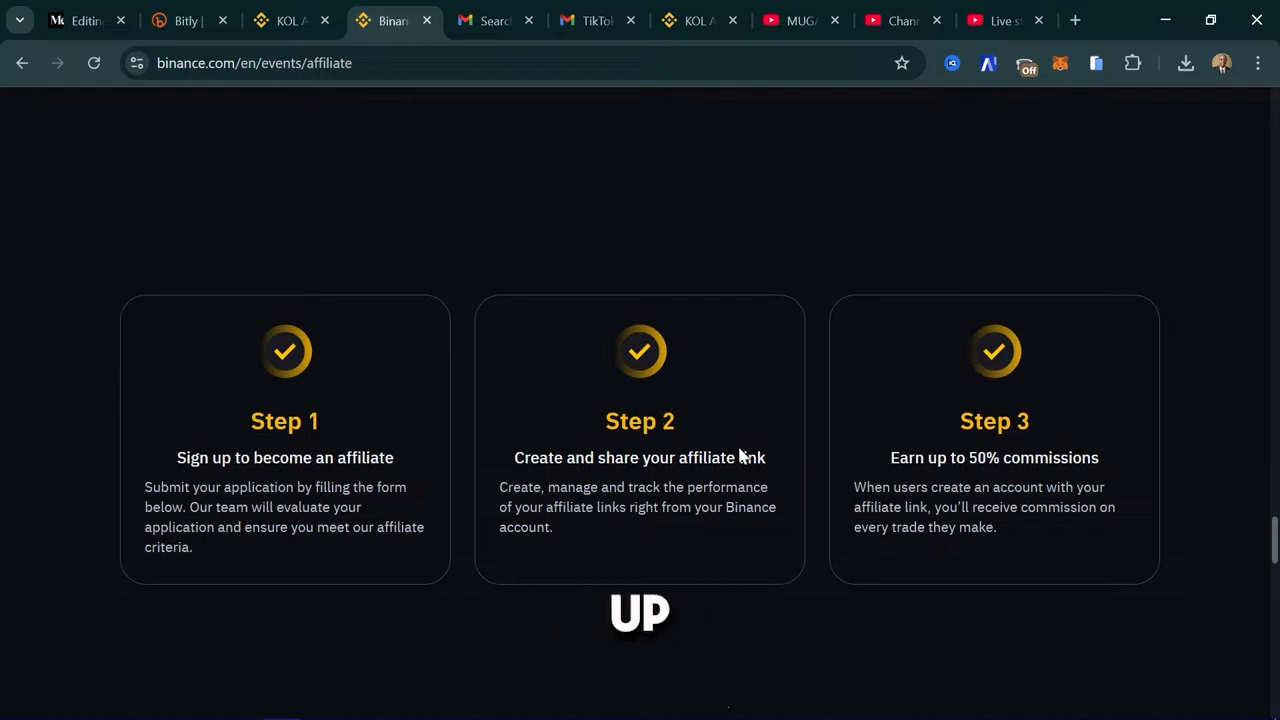
pyautogui.scroll(-9, 998, 480)
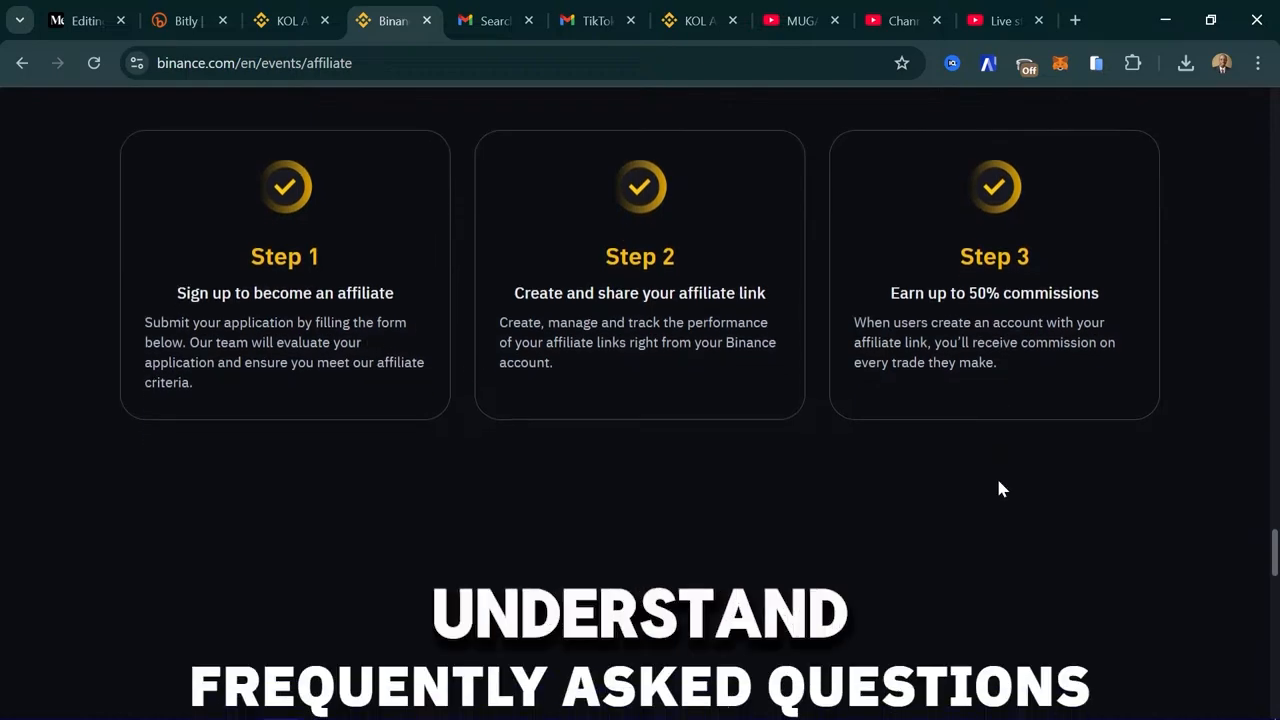
# Return to the start of the affiliate page, find the Join Now option and switch to the already open affiliate registration form
pyautogui.scroll(16, 998, 480)
pyautogui.scroll(10, 998, 482)
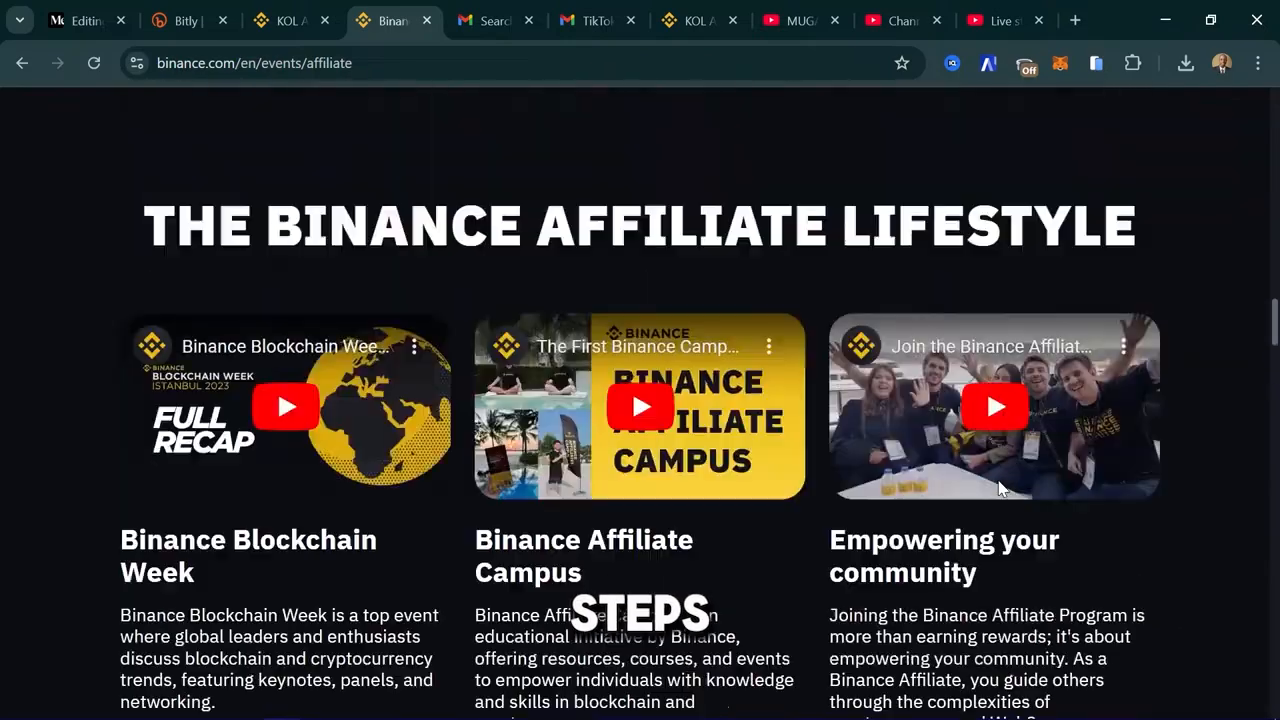
pyautogui.scroll(-4, 998, 482)
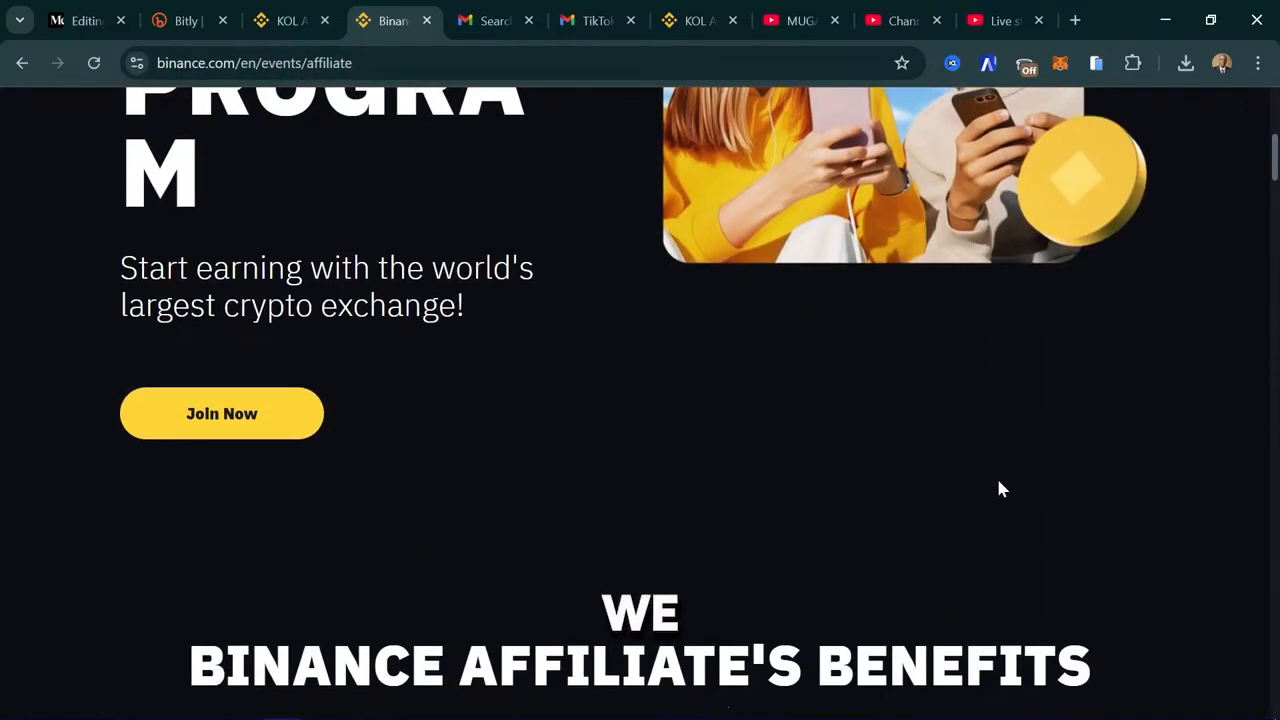
pyautogui.scroll(5, 998, 481)
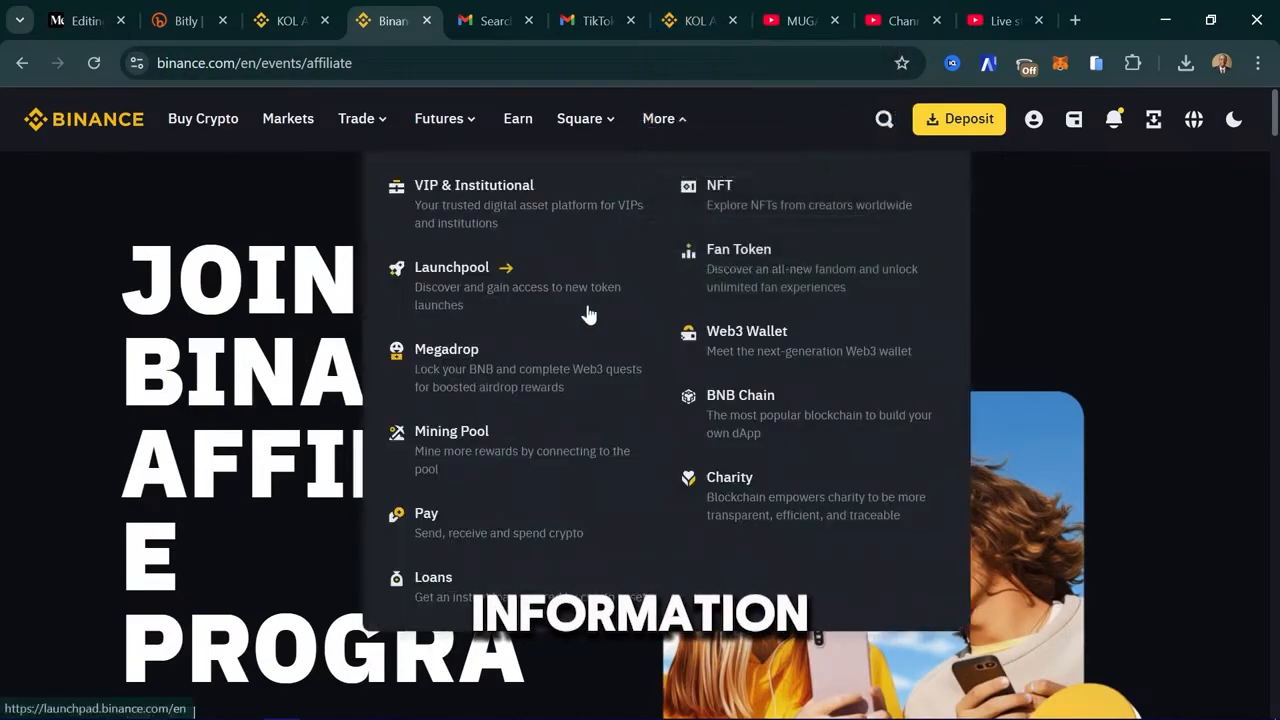
pyautogui.scroll(-5, 371, 417)
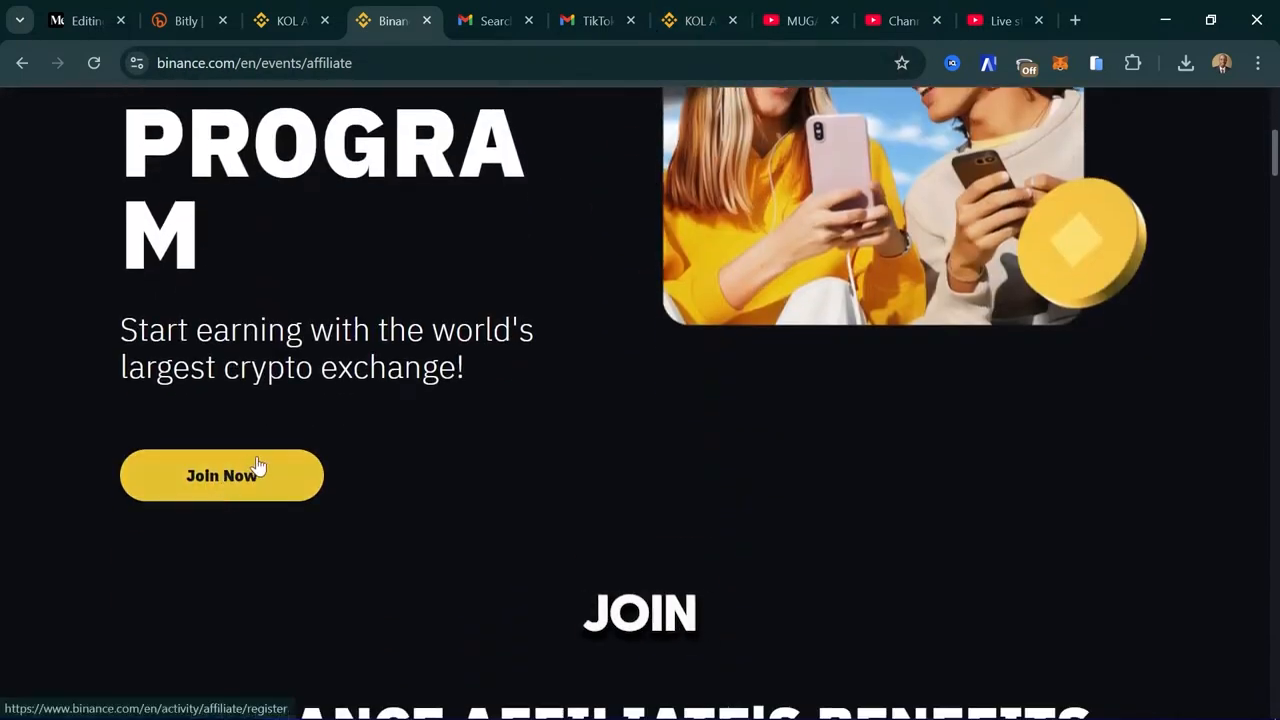
pyautogui.scroll(5, 256, 464)
pyautogui.click(713, 10)
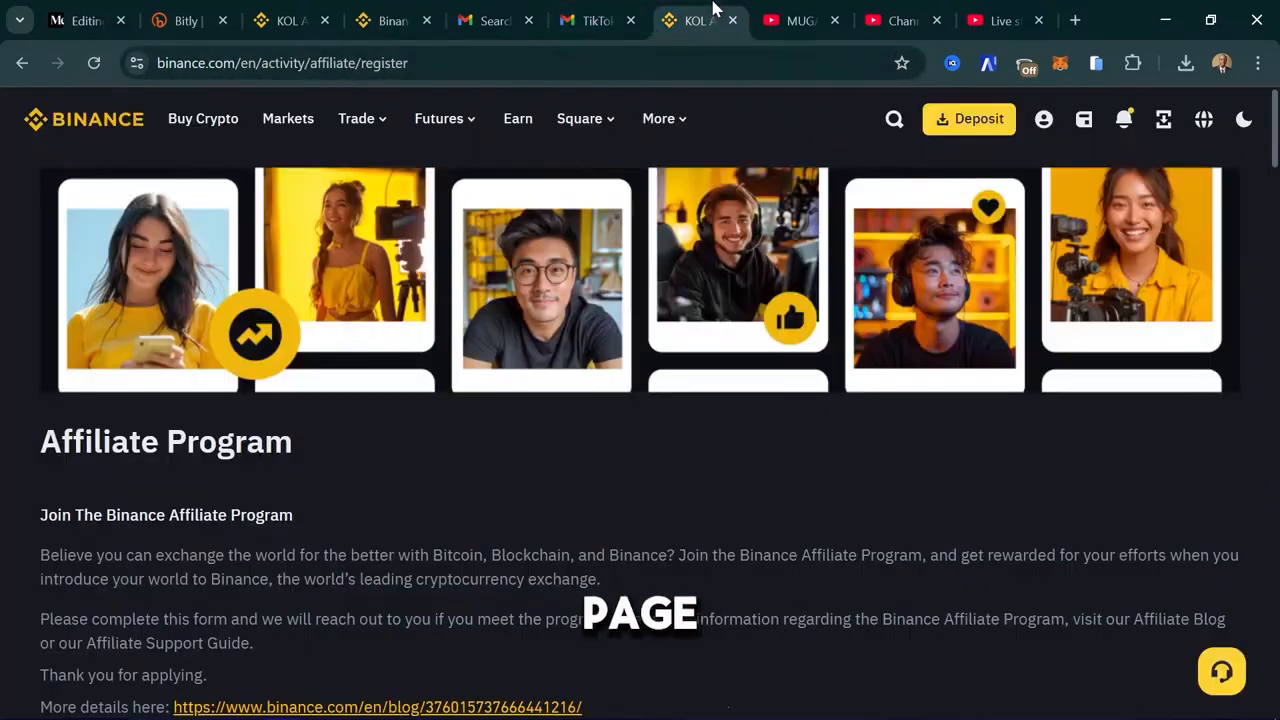
# Read the Affiliate Program introduction and application instructions above the registration form
pyautogui.scroll(-1, 387, 491)
pyautogui.scroll(1, 387, 491)
pyautogui.scroll(-2, 387, 491)
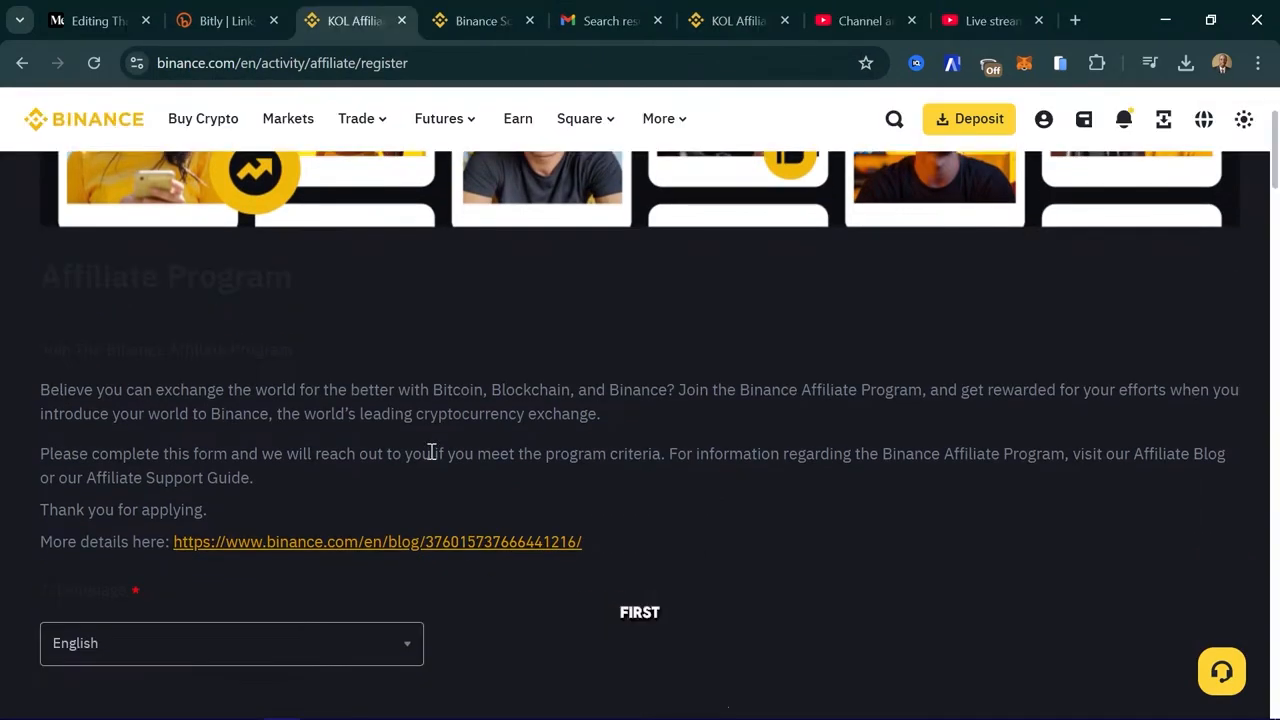
pyautogui.scroll(-2, 431, 453)
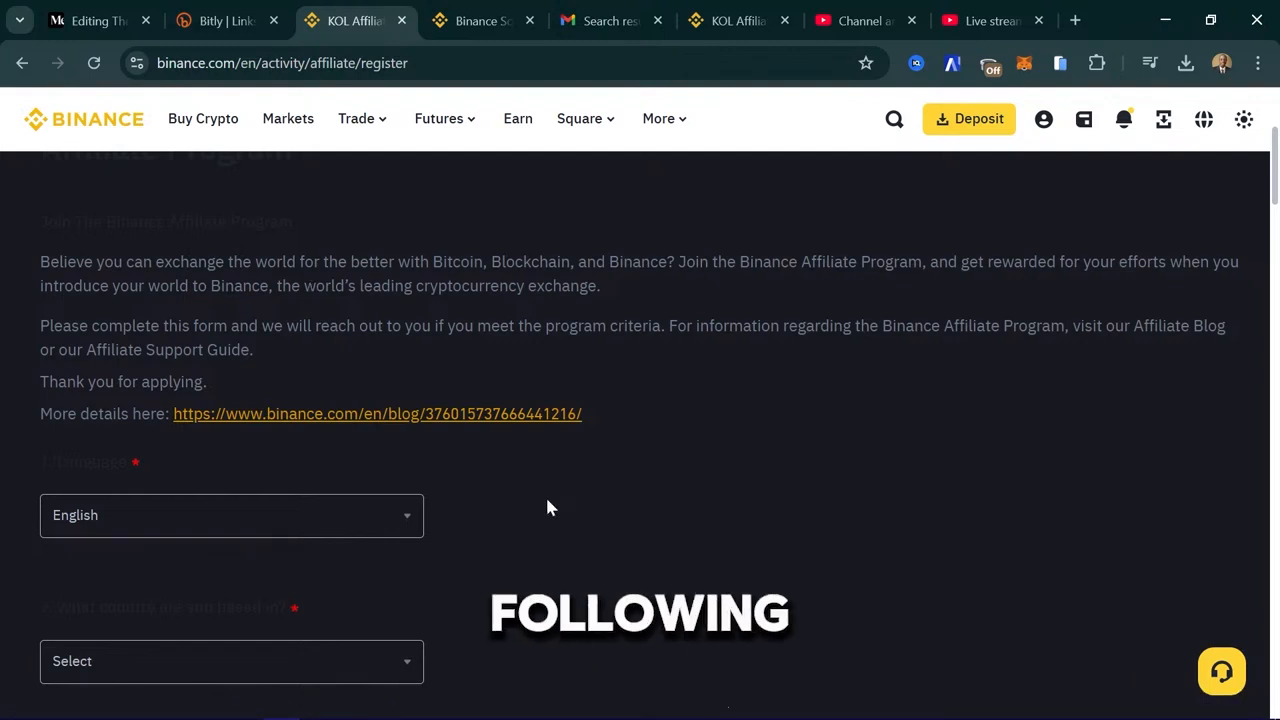
pyautogui.scroll(3, 547, 500)
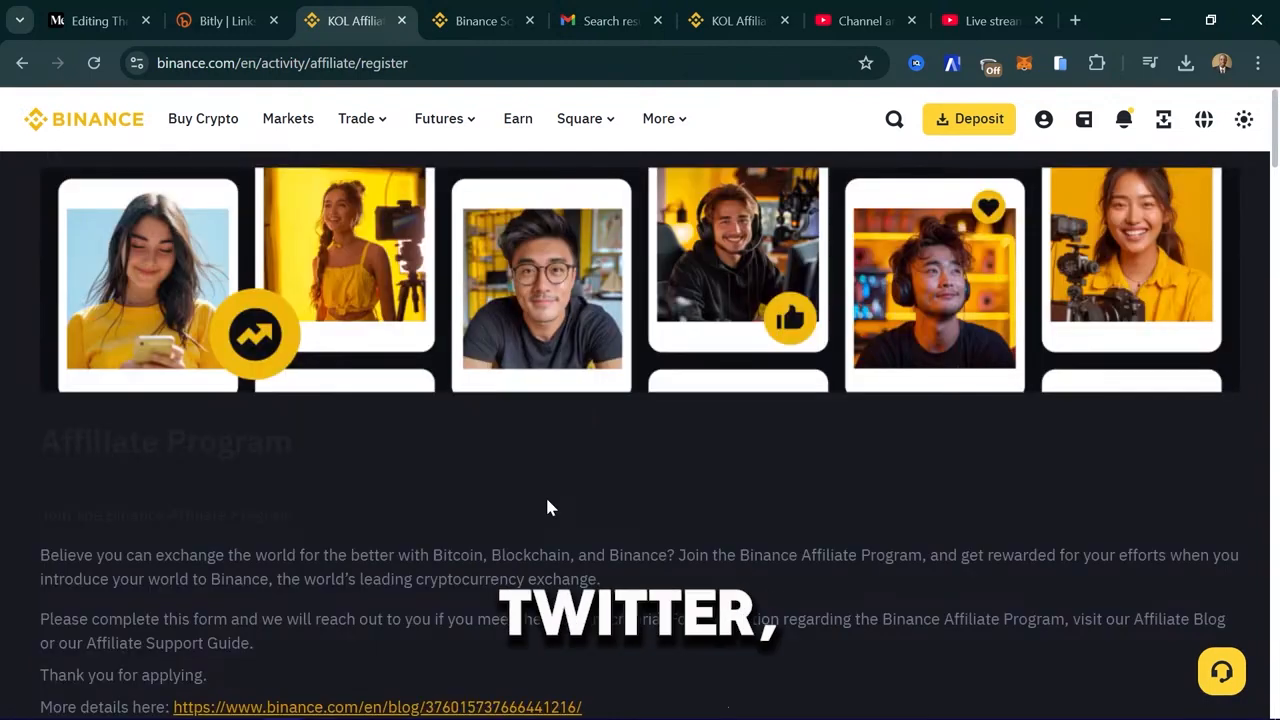
pyautogui.scroll(-3, 545, 496)
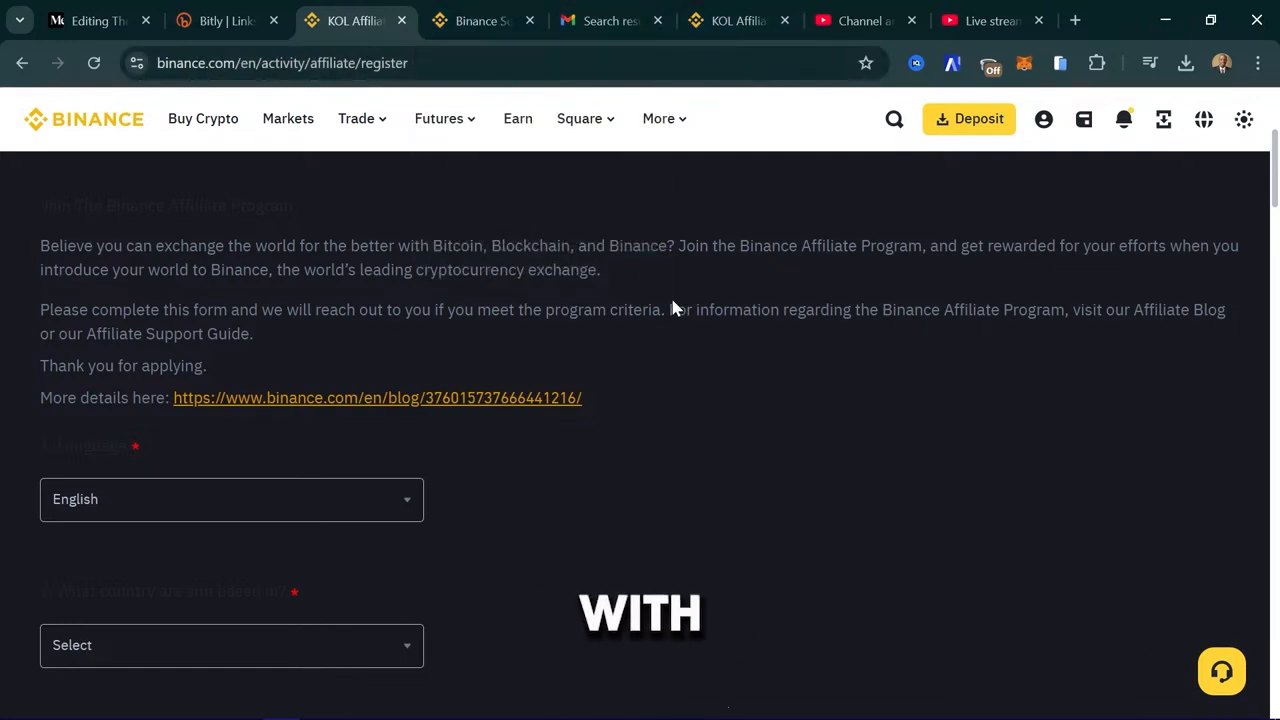
pyautogui.scroll(3, 358, 277)
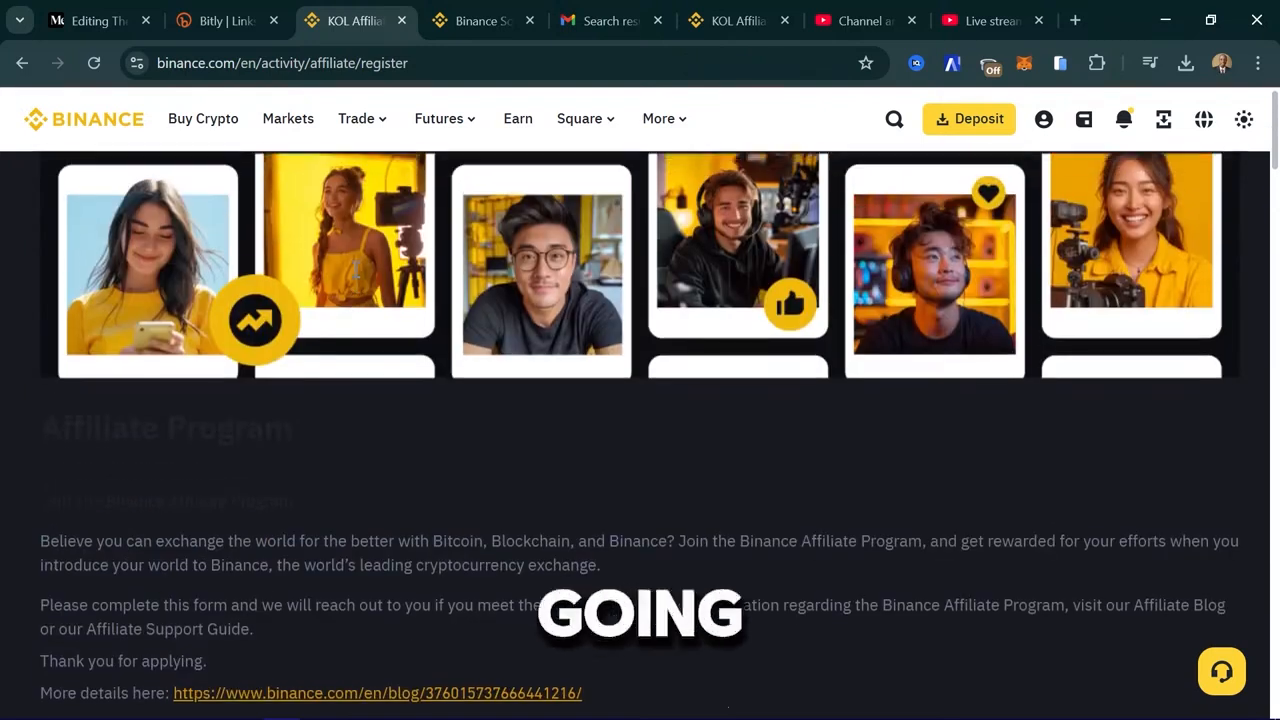
pyautogui.scroll(-3, 358, 277)
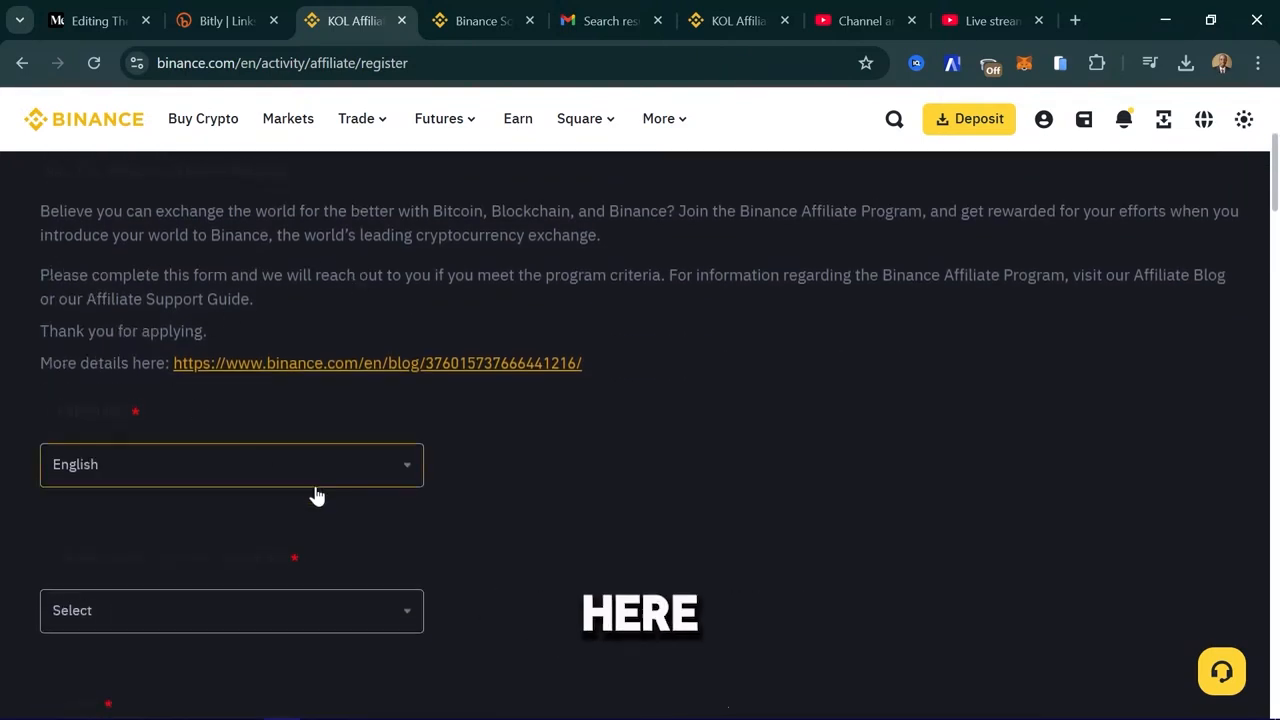
# Keep English as the application form's language and proceed to the country question
pyautogui.click(354, 468)
pyautogui.scroll(-3, 389, 387)
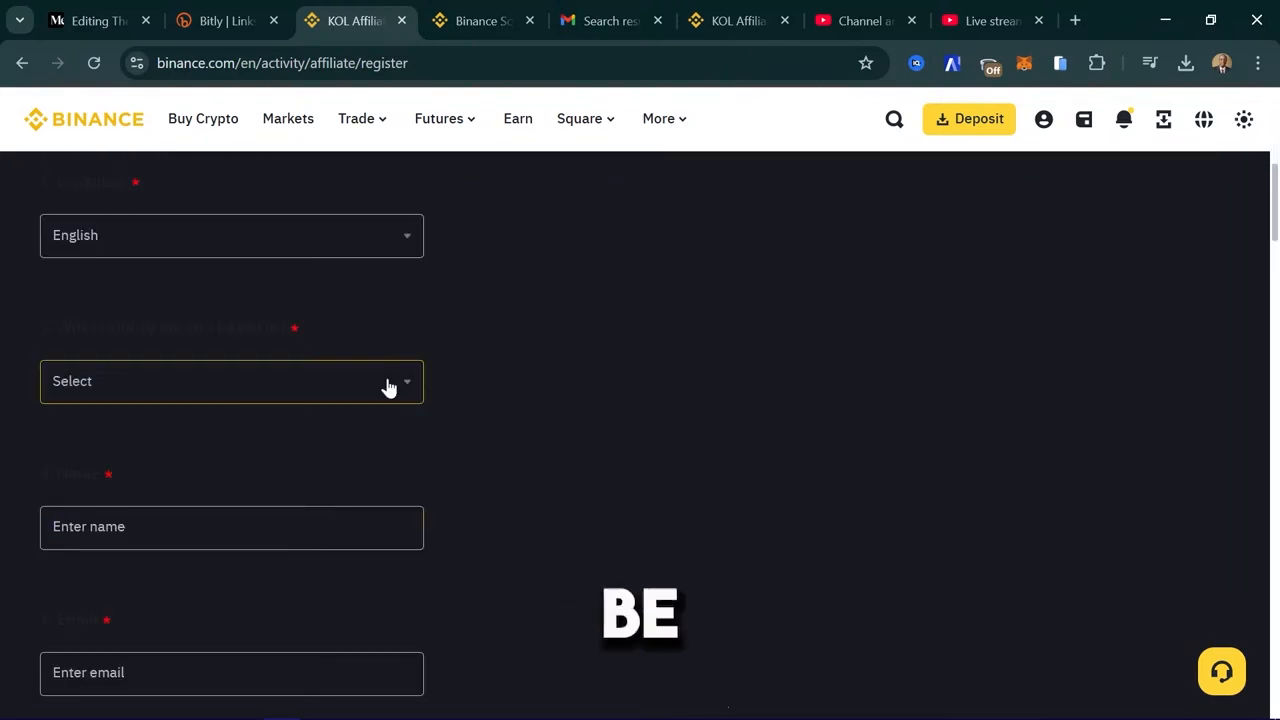
# Answer question 2 by selecting Uganda as the country the applicant is based in
pyautogui.click(389, 387)
pyautogui.doubleClick(234, 326)
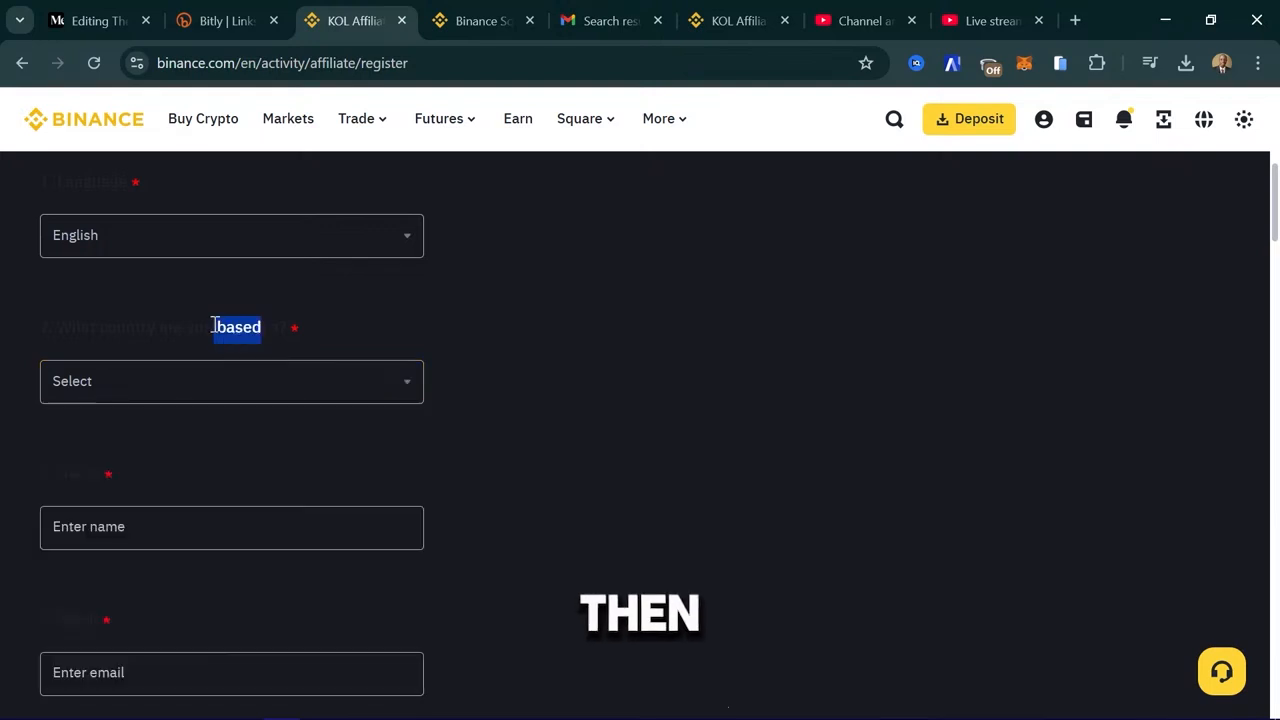
pyautogui.tripleClick(214, 326)
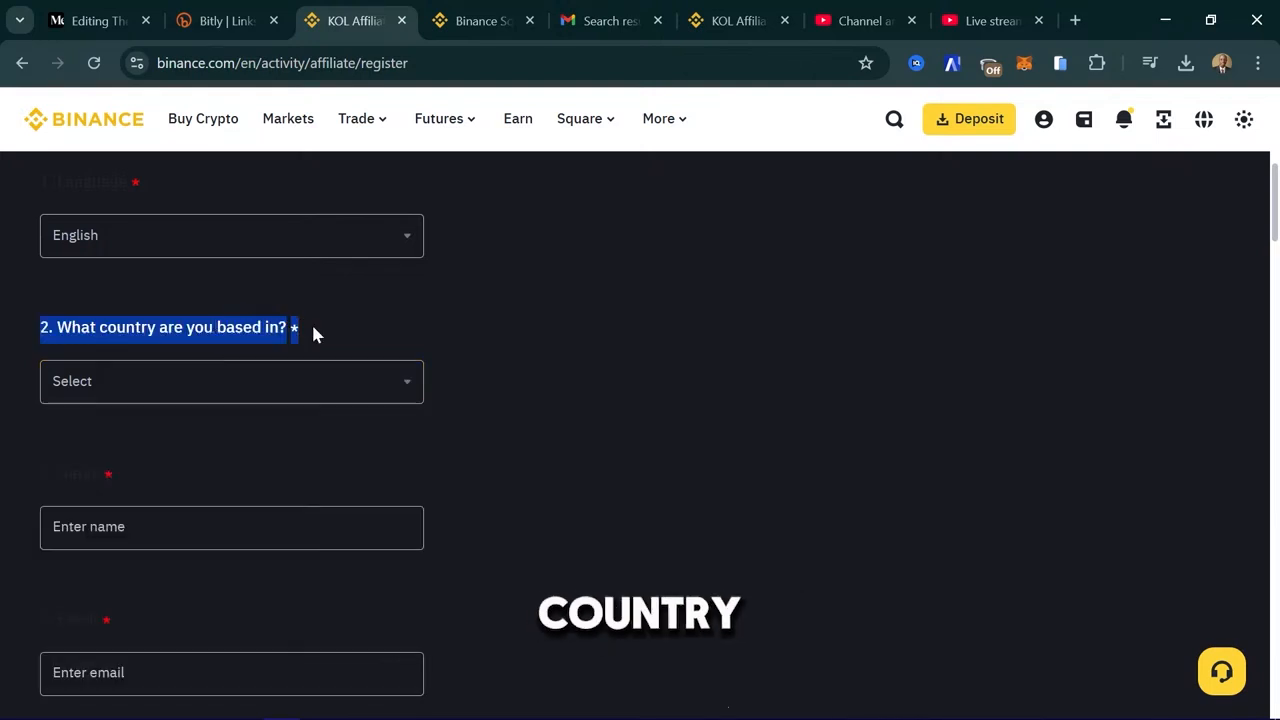
pyautogui.click(327, 382)
pyautogui.write('ug')
pyautogui.click(62, 480)
# Fill in the applicant's full name in question 3
pyautogui.scroll(-3, 91, 251)
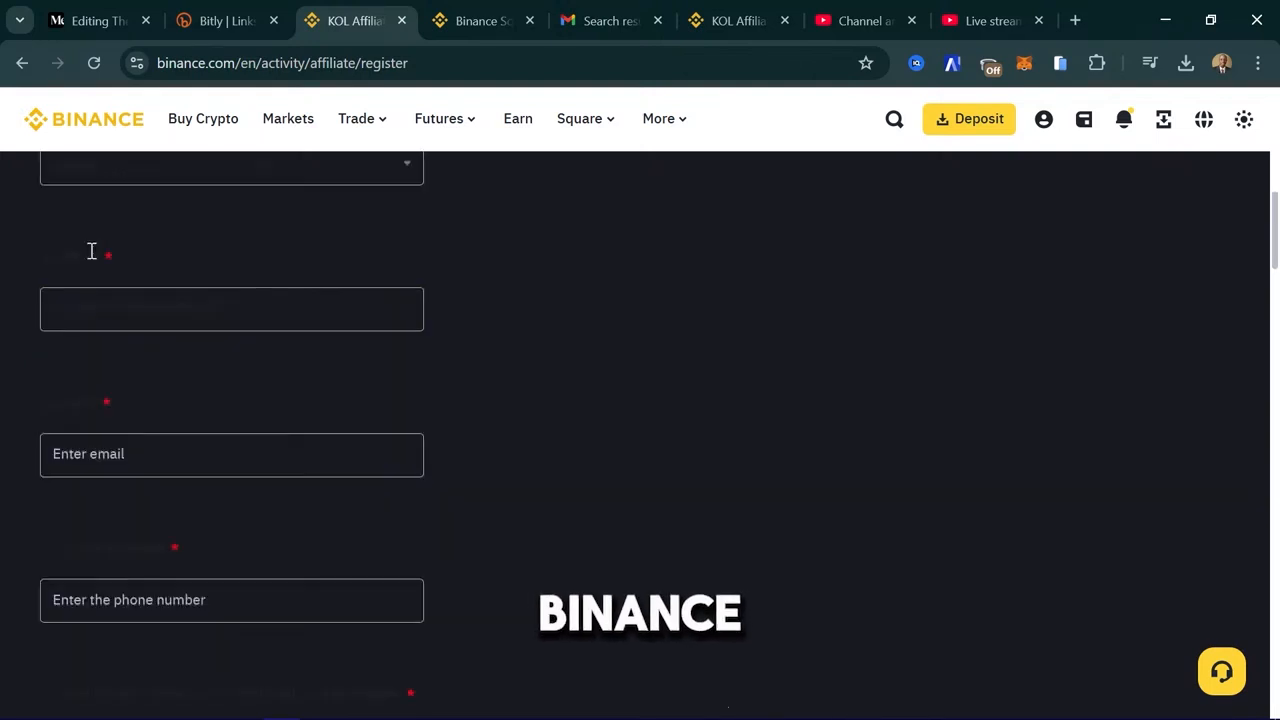
pyautogui.doubleClick(91, 254)
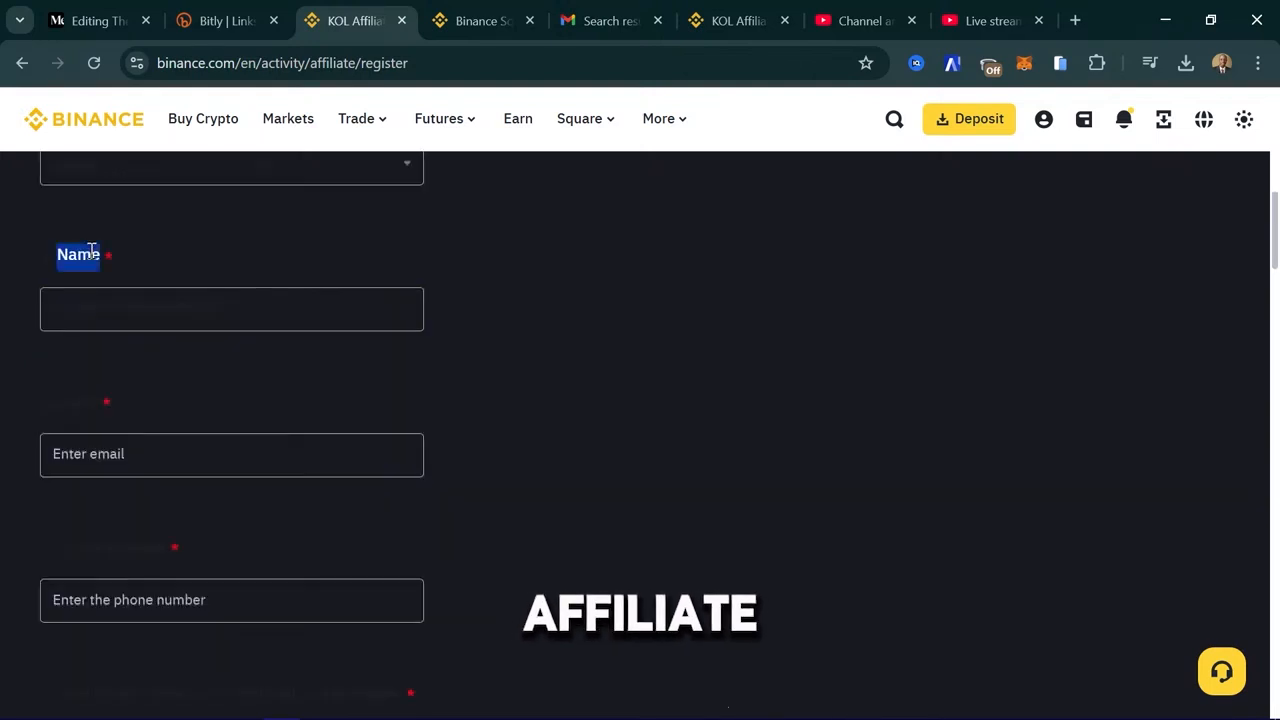
pyautogui.doubleClick(286, 326)
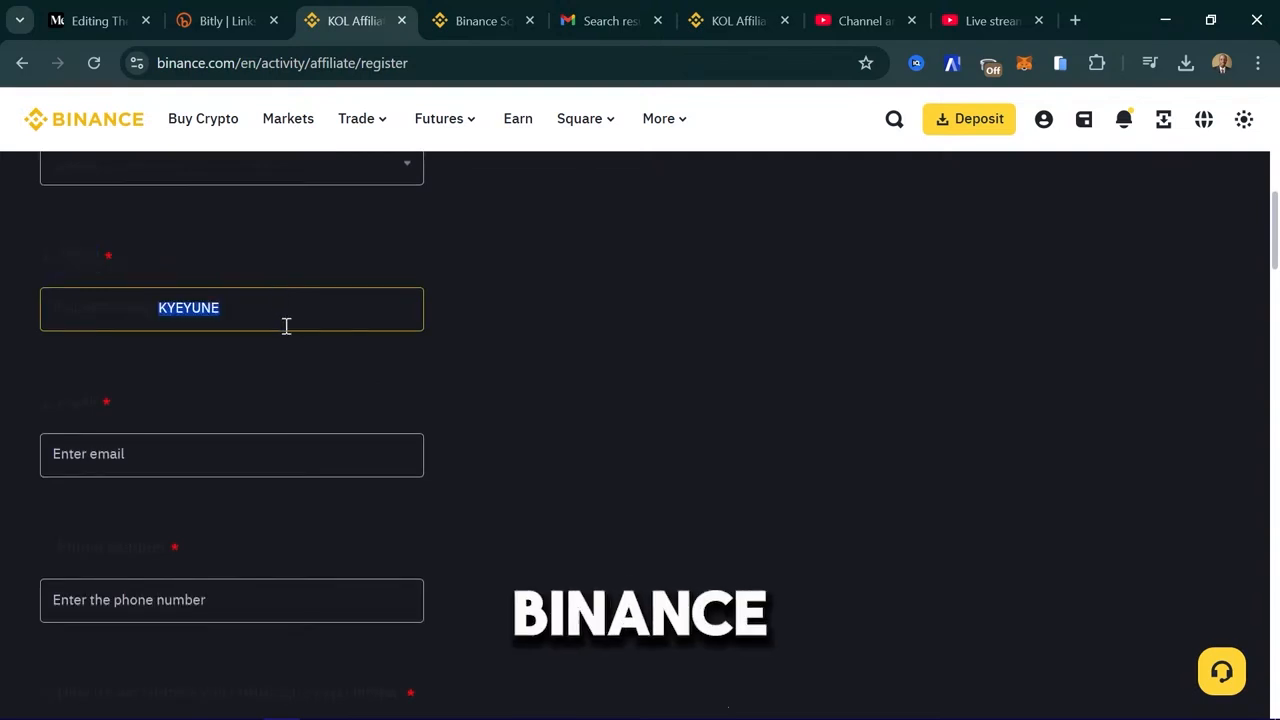
pyautogui.moveTo(286, 326); pyautogui.dragTo(123, 277)
# Enter the applicant's email address and phone number in the contact questions
pyautogui.click(129, 452)
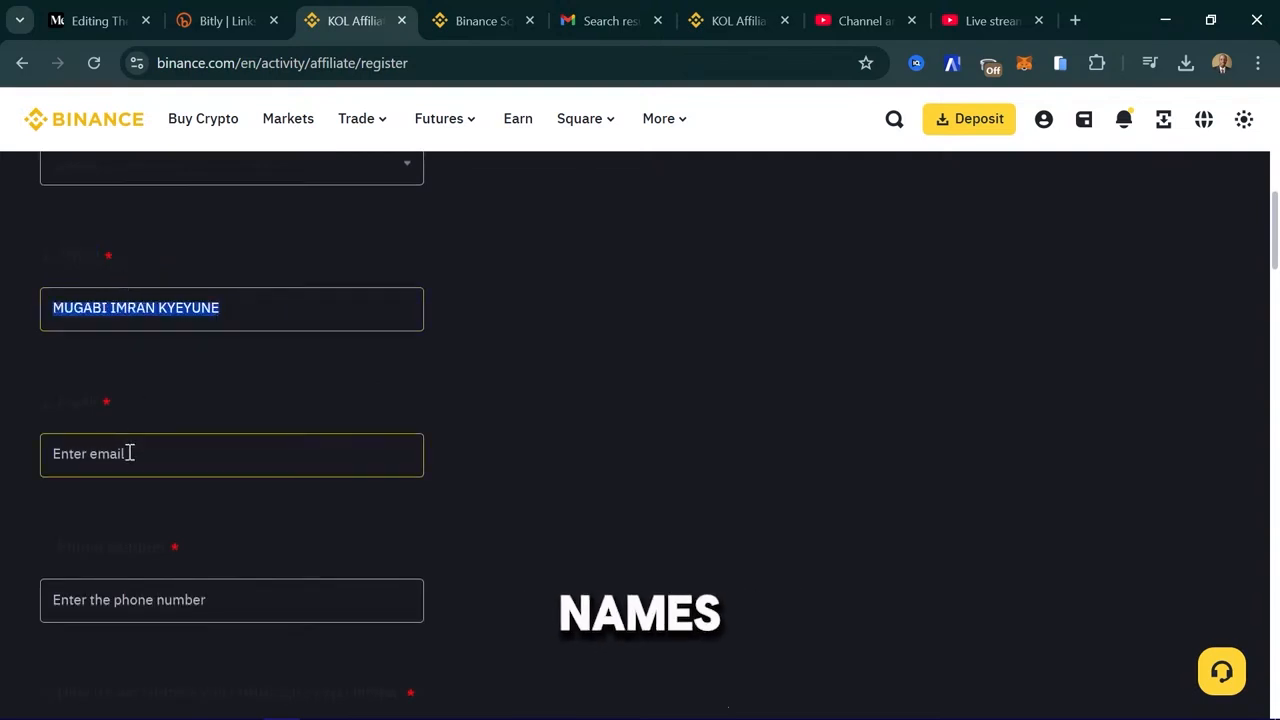
pyautogui.scroll(-2, 178, 513)
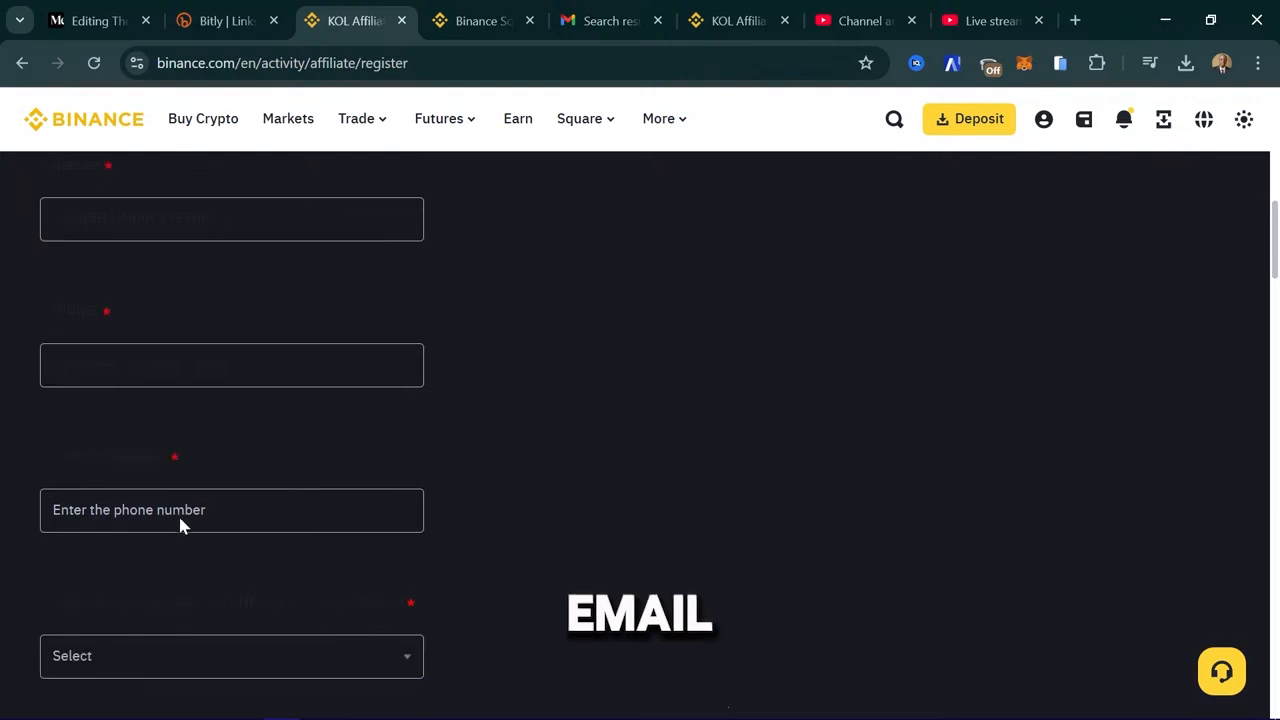
pyautogui.tripleClick(128, 341)
pyautogui.click(217, 381)
pyautogui.scroll(-2, 216, 381)
# Choose a social media platform for question 6, how Binance should contact the applicant
pyautogui.tripleClick(265, 362)
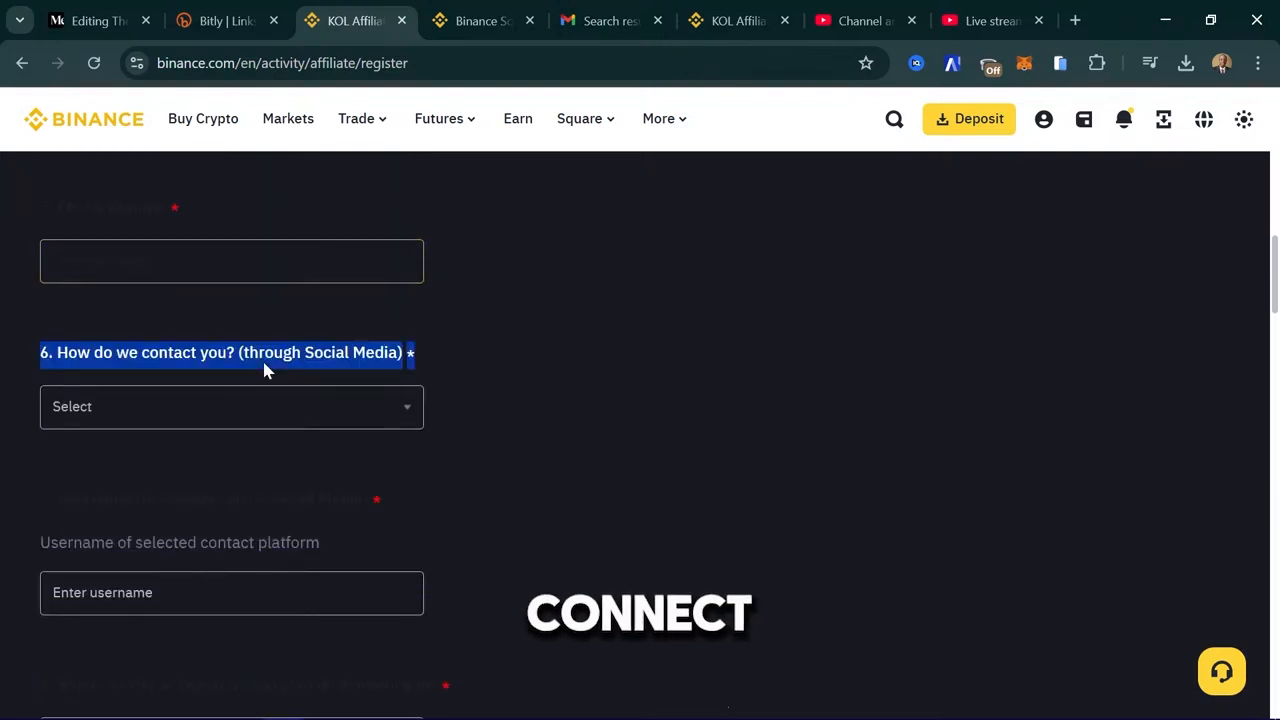
pyautogui.click(224, 414)
pyautogui.click(151, 541)
pyautogui.scroll(-2, 252, 304)
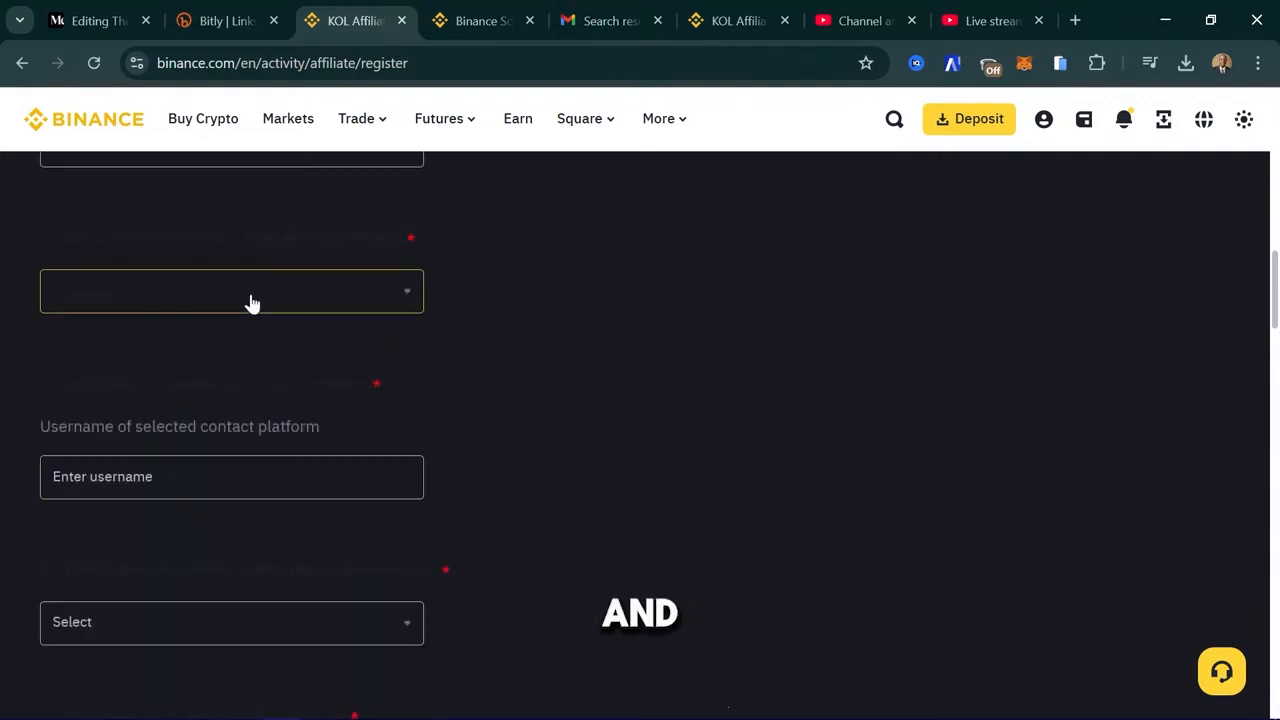
# Check the remaining contact platforms offered, keep the chosen one and enter the applicant's username for it
pyautogui.click(252, 304)
pyautogui.scroll(-2, 214, 497)
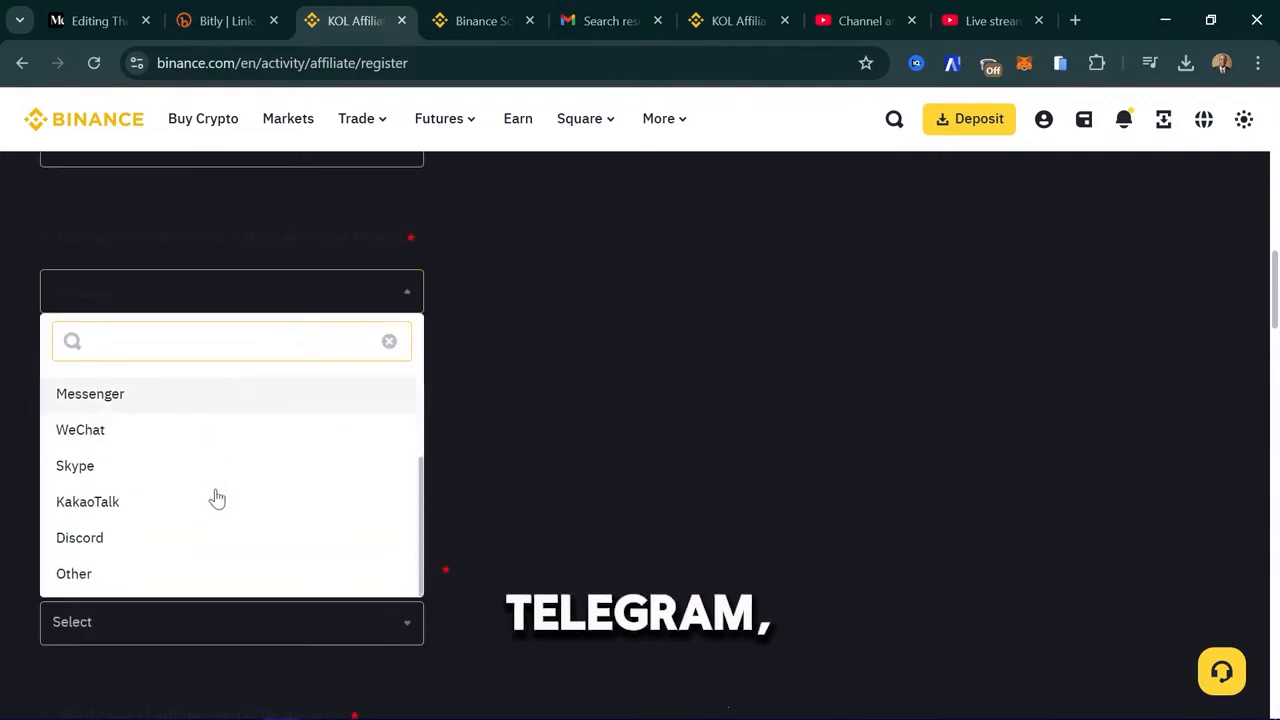
pyautogui.click(537, 409)
pyautogui.click(294, 470)
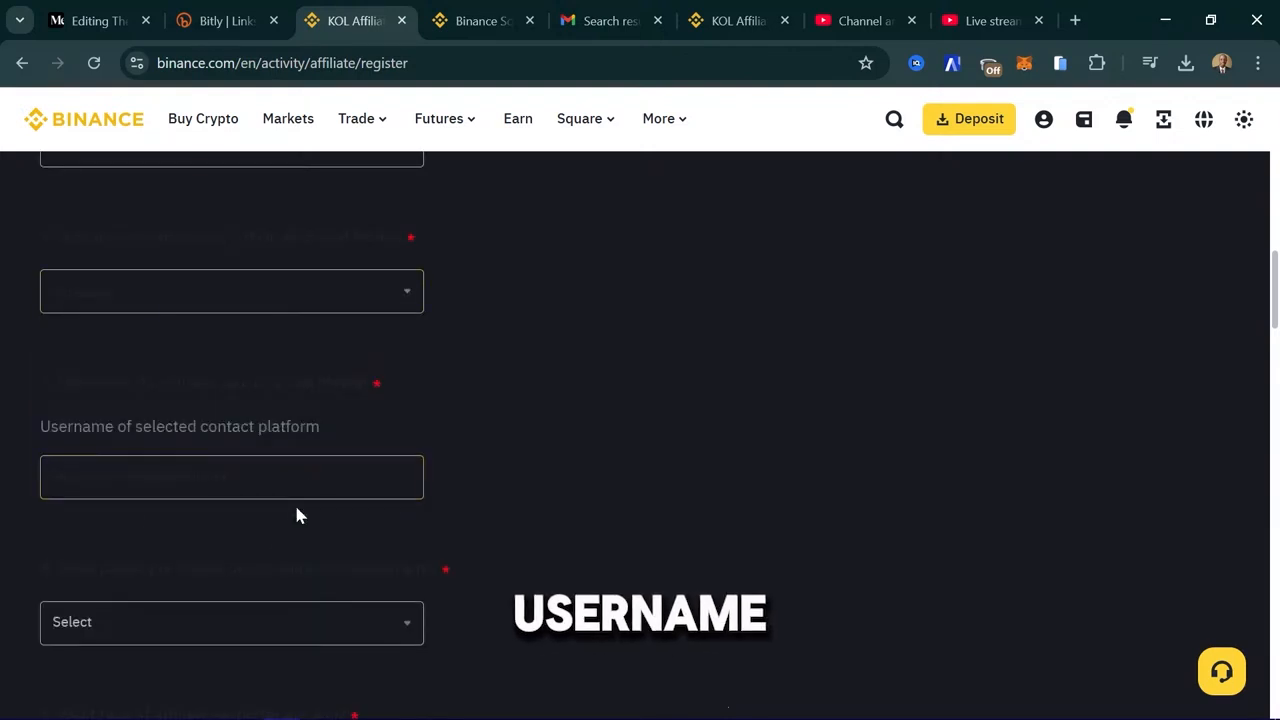
# Set Uganda as the country or region planned for marketing in question 8
pyautogui.scroll(-1, 359, 449)
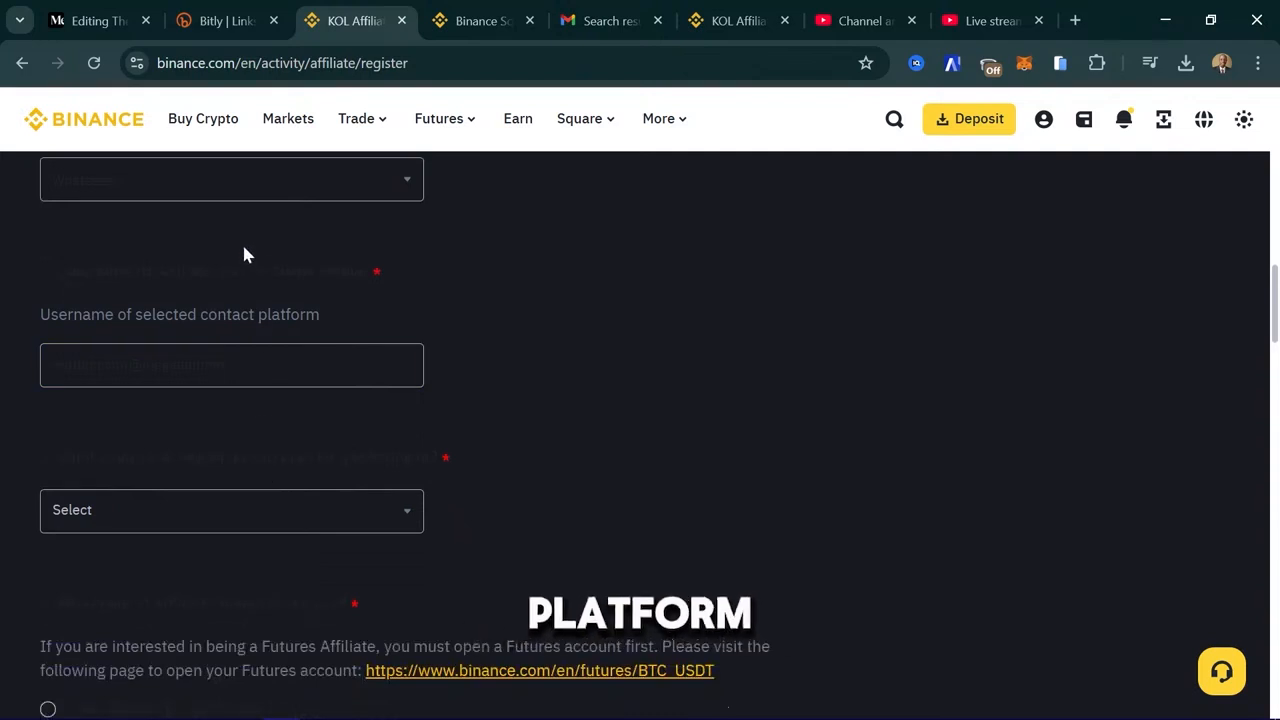
pyautogui.tripleClick(229, 460)
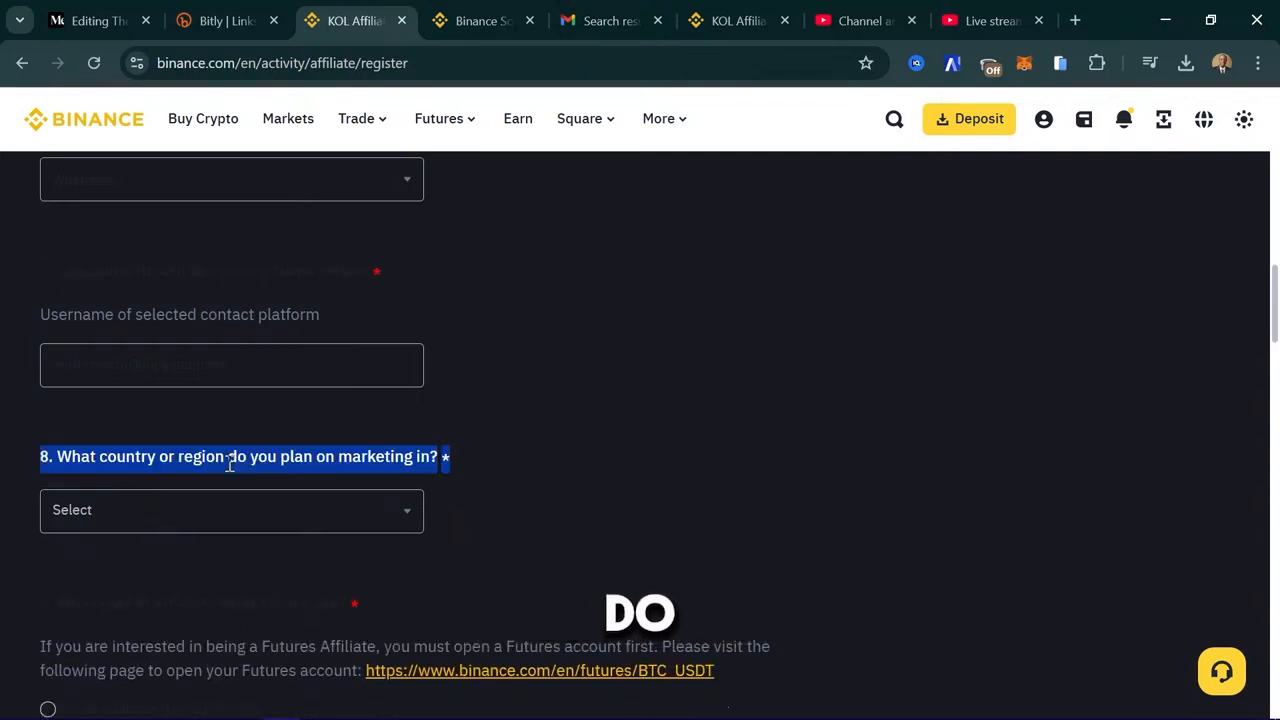
pyautogui.click(386, 510)
pyautogui.write('ug')
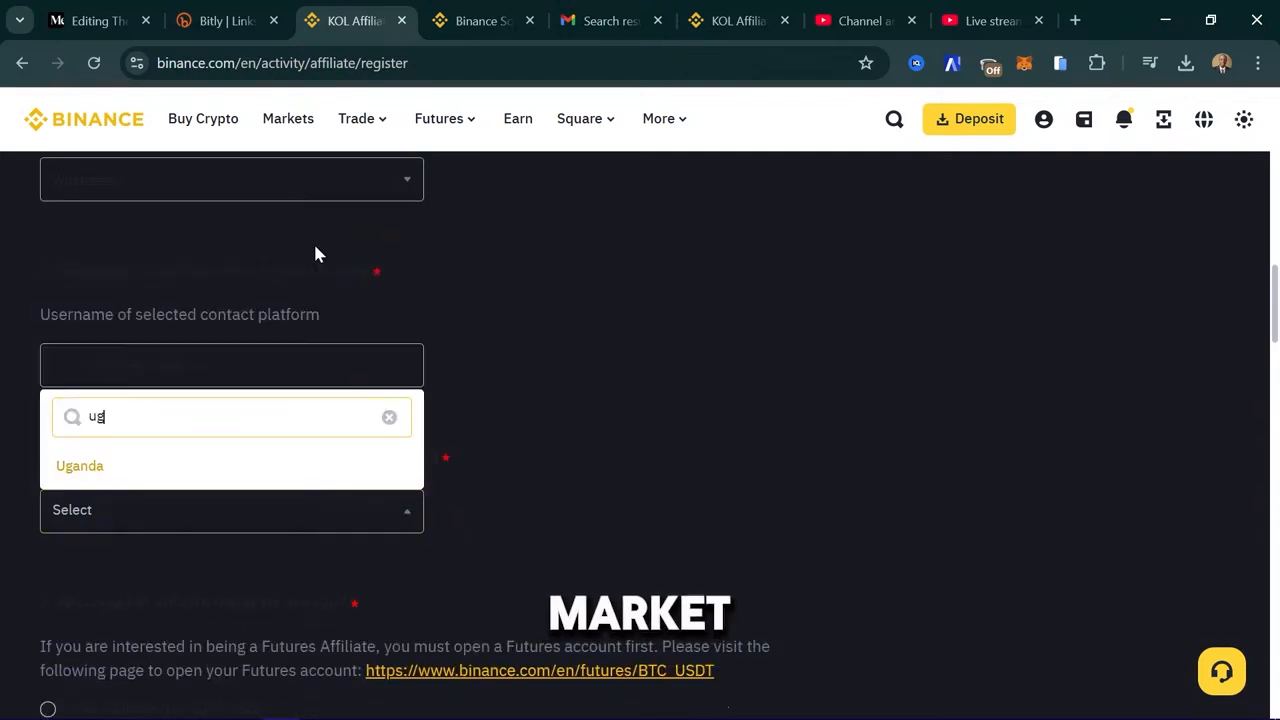
pyautogui.click(90, 470)
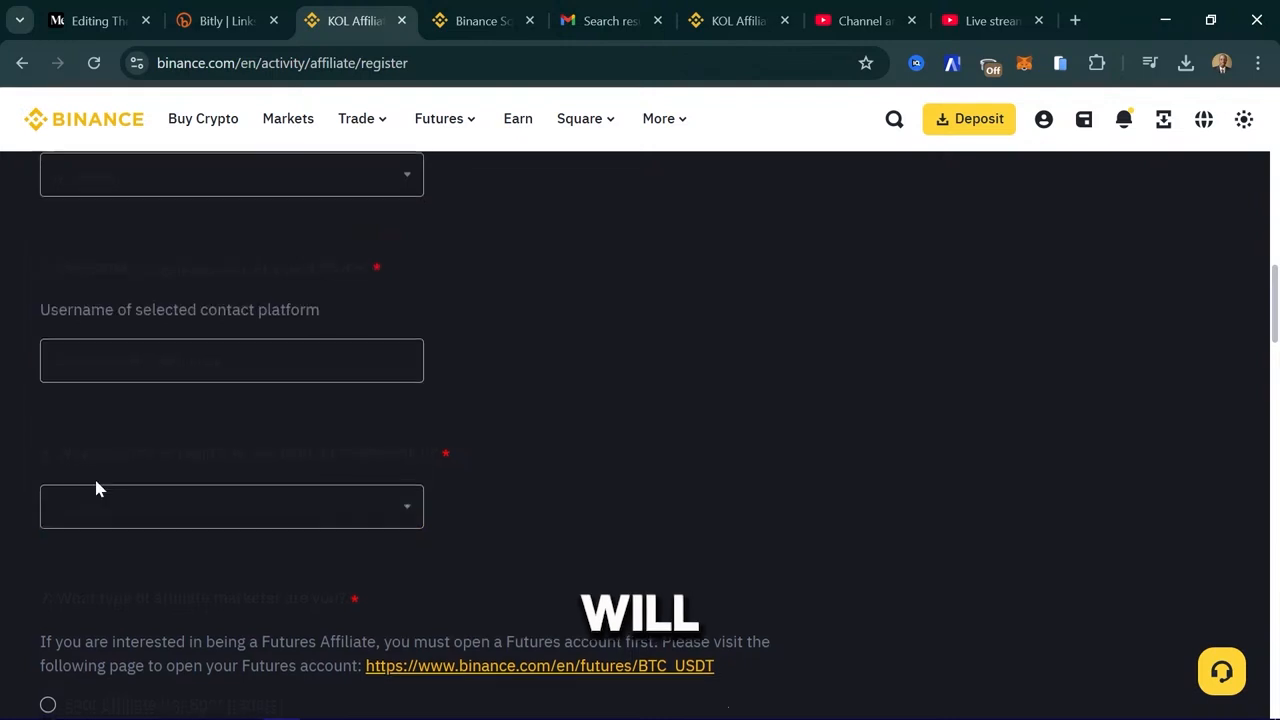
# Select Spot Affiliate (for Spot traders) as the type of affiliate marketer in question 9
pyautogui.scroll(-3, 94, 476)
pyautogui.tripleClick(190, 315)
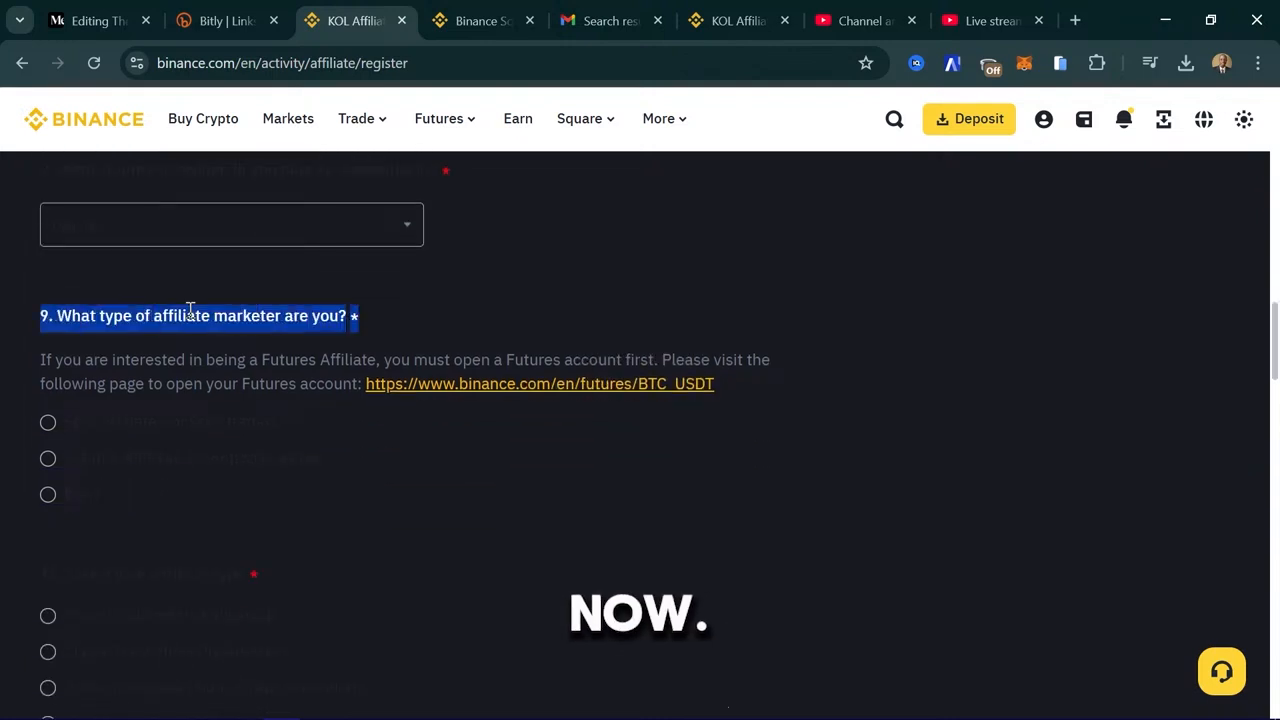
pyautogui.doubleClick(128, 422)
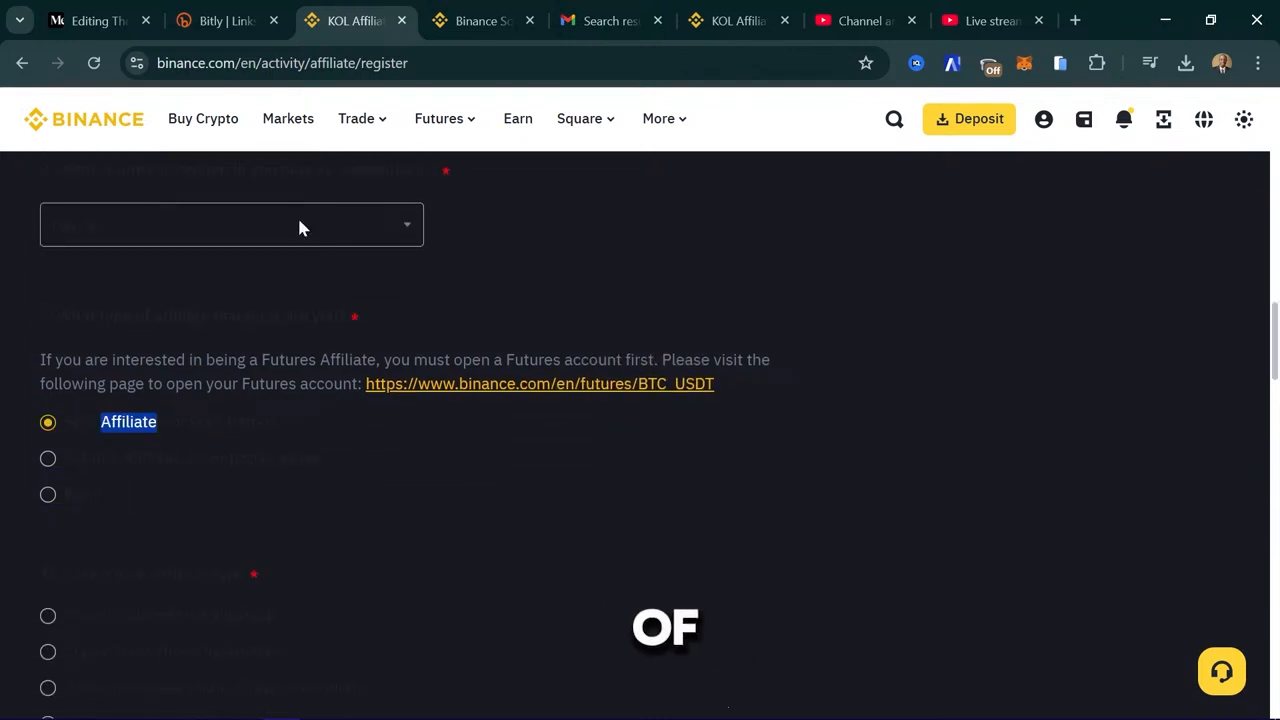
# Switch to the already completed copy of the registration form and review its answers from language to marketing region
pyautogui.click(712, 12)
pyautogui.scroll(-15, 668, 426)
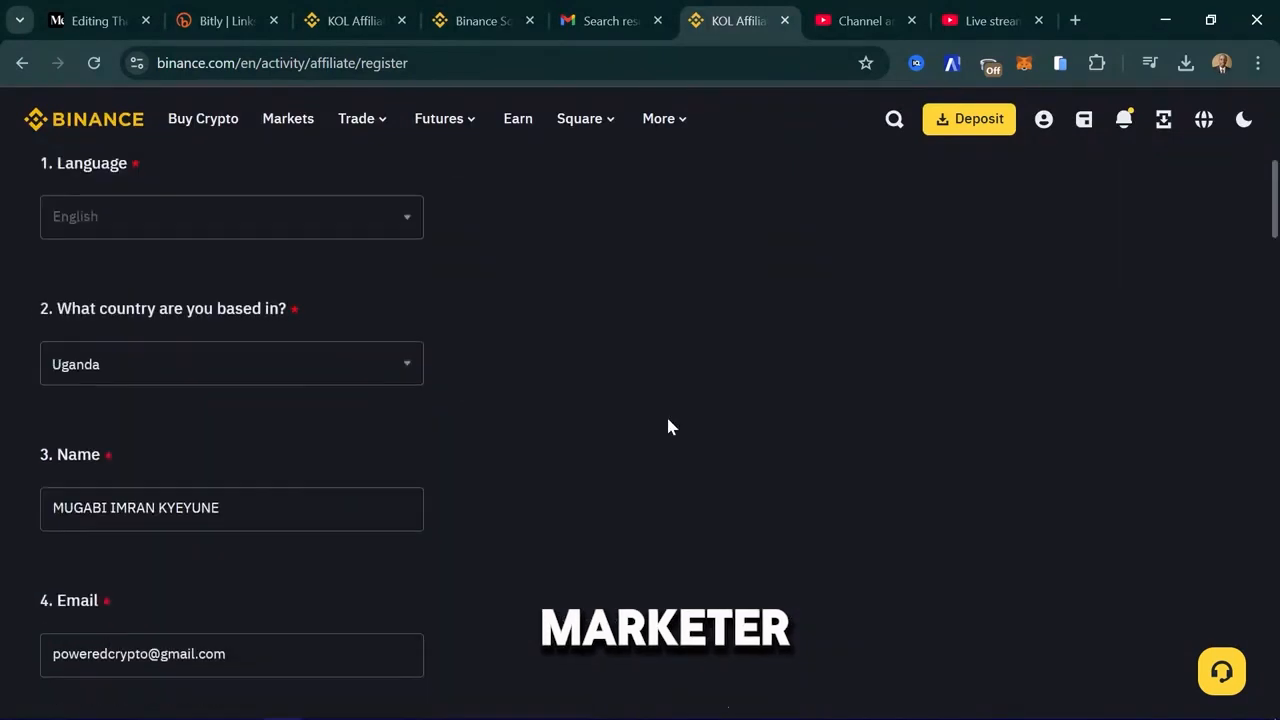
pyautogui.scroll(-1, 668, 426)
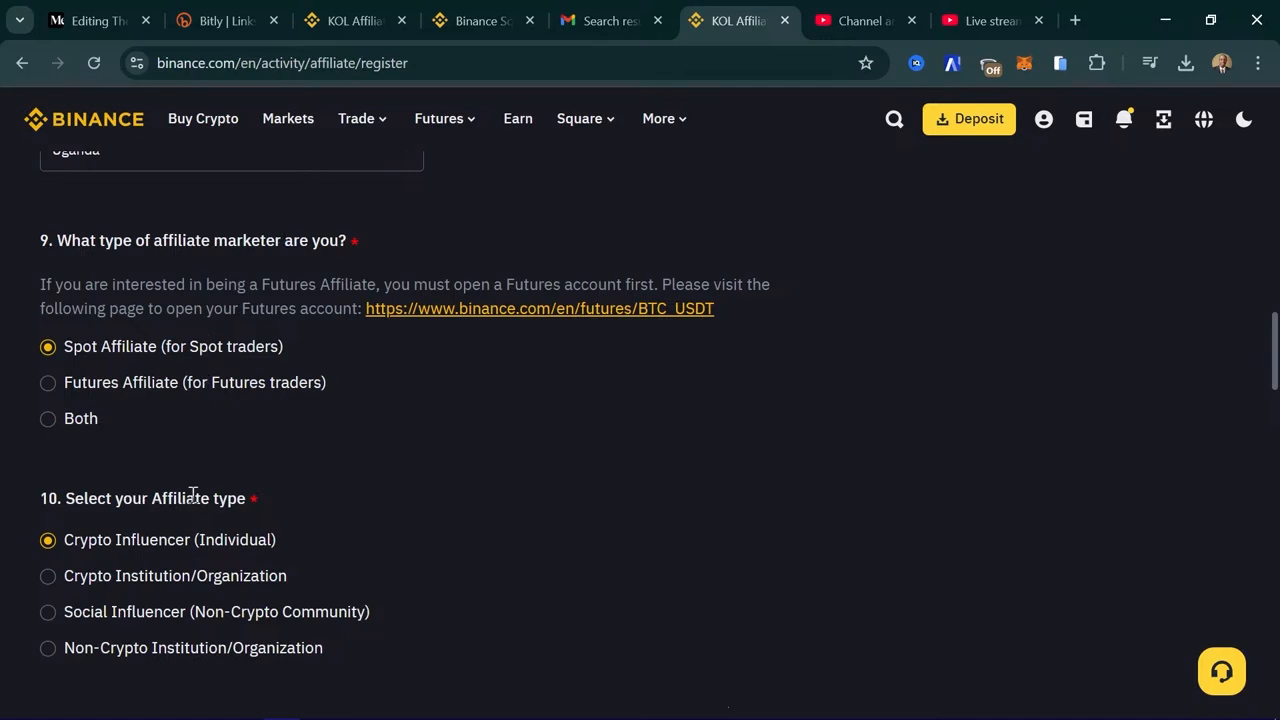
pyautogui.scroll(12, 331, 414)
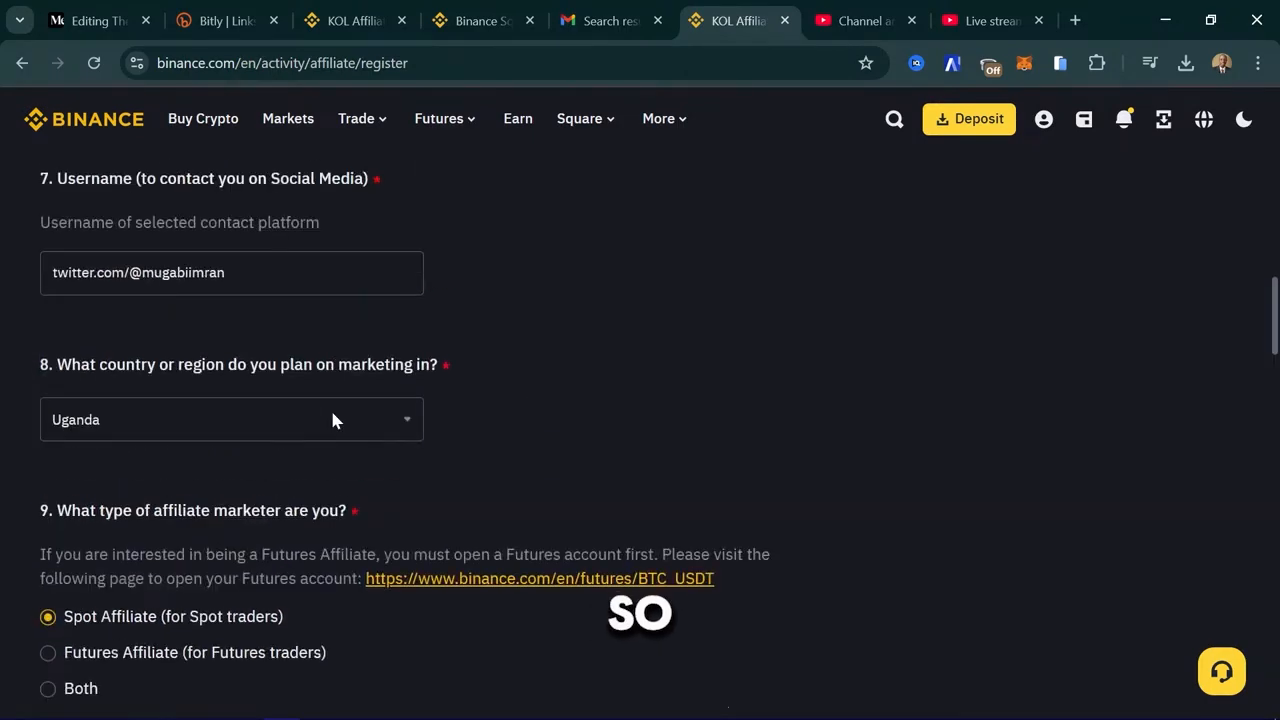
pyautogui.scroll(-5, 333, 420)
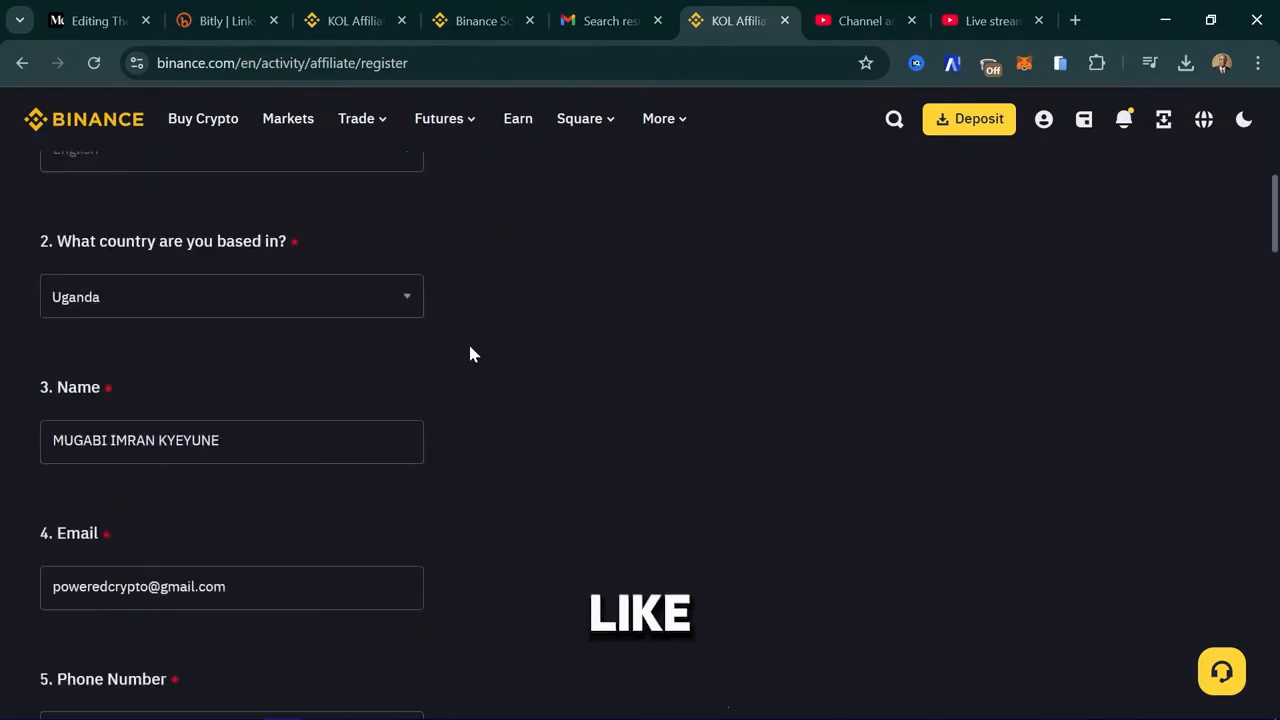
pyautogui.scroll(-4, 470, 354)
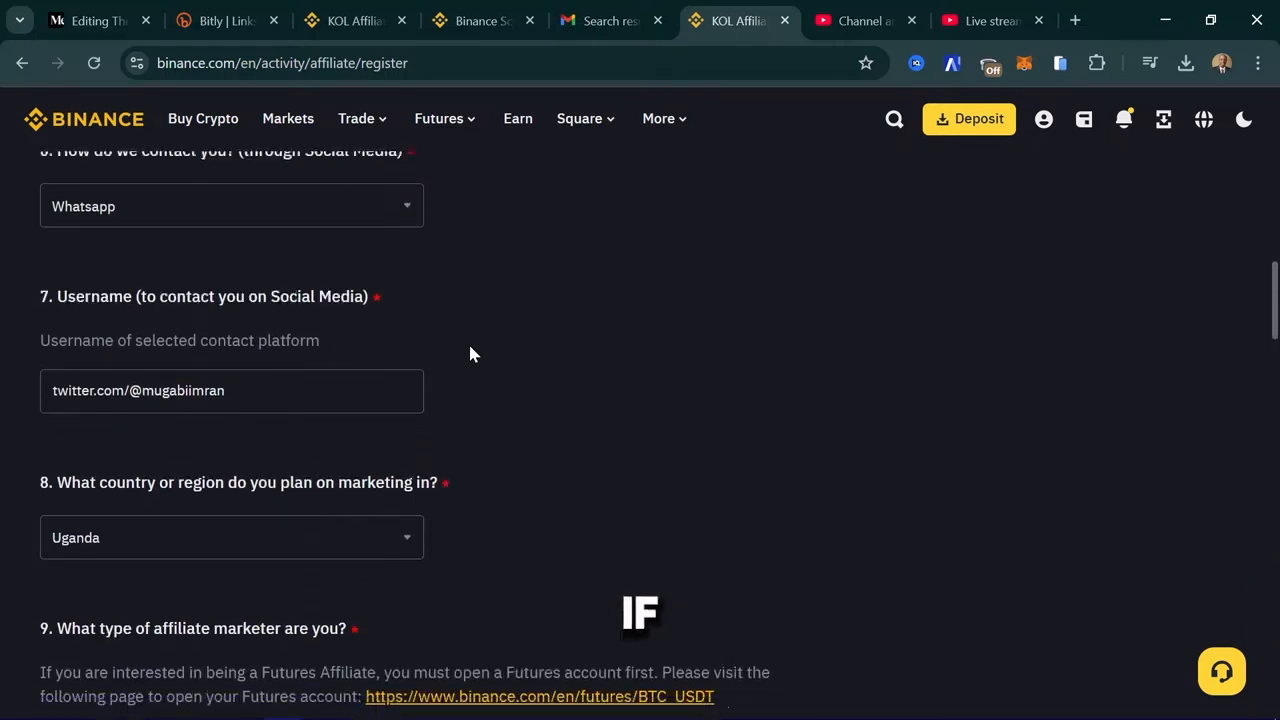
pyautogui.scroll(-1, 470, 354)
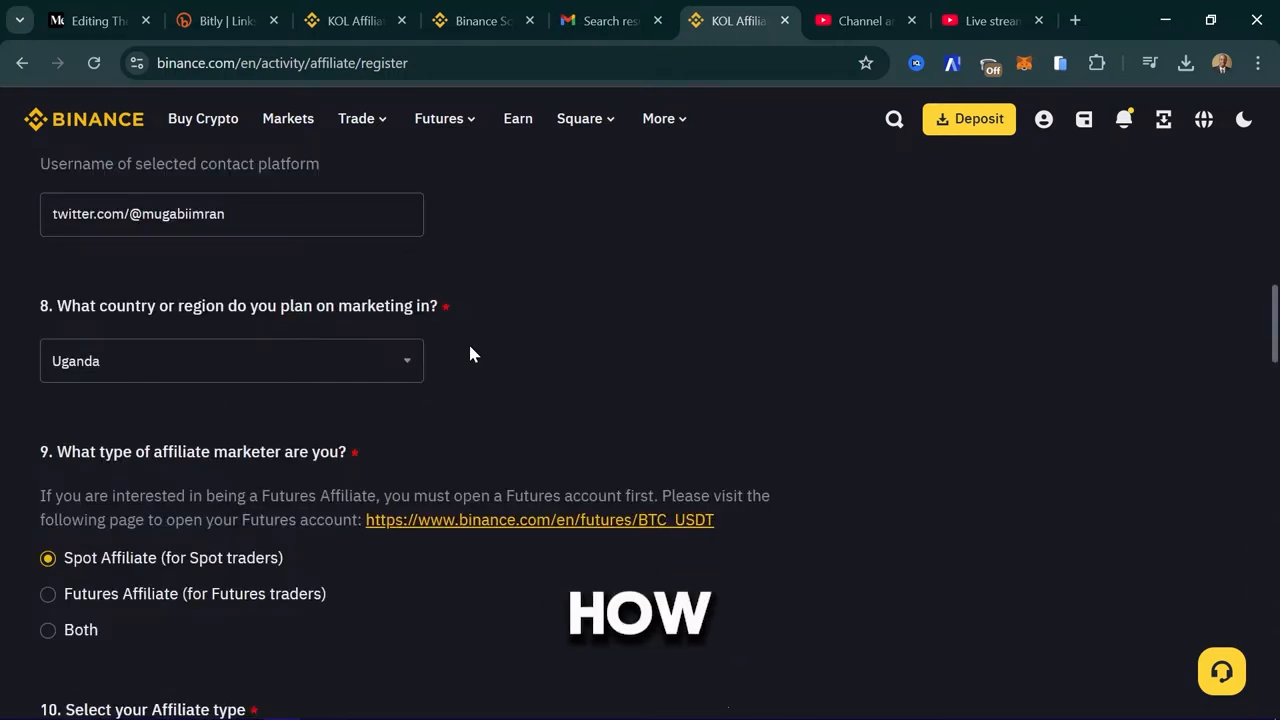
pyautogui.scroll(2, 470, 354)
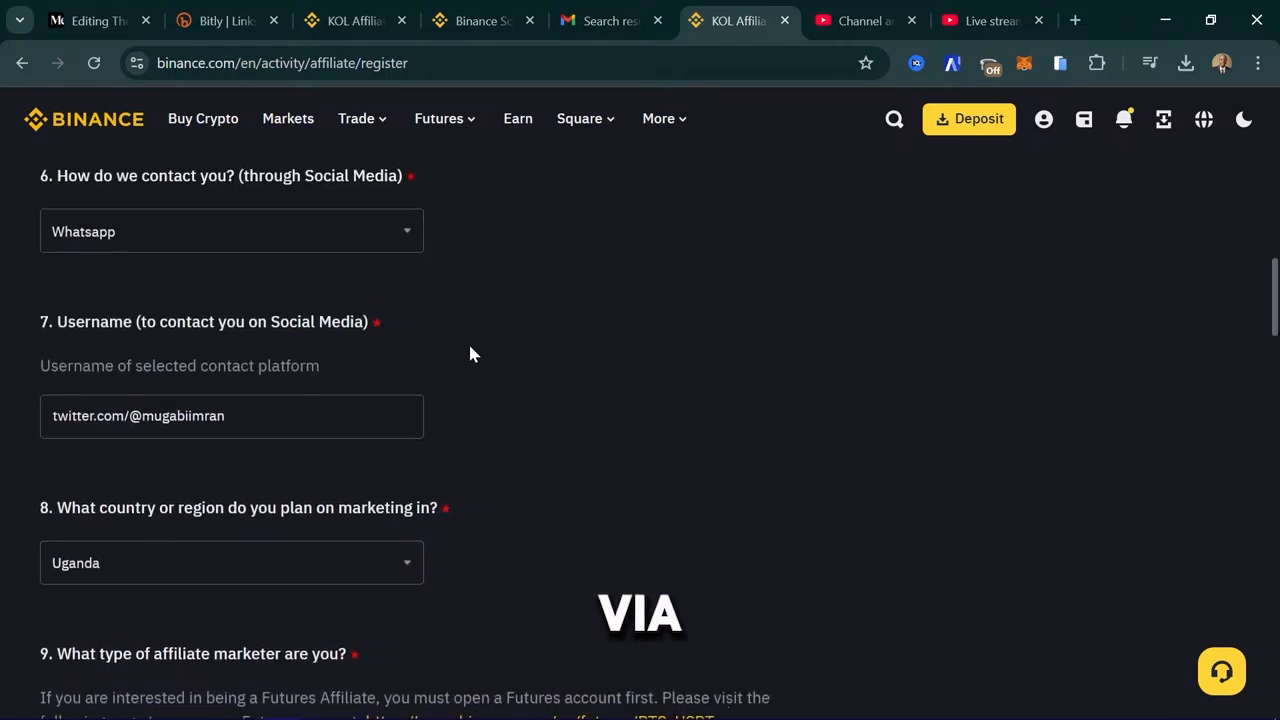
pyautogui.scroll(-2, 470, 354)
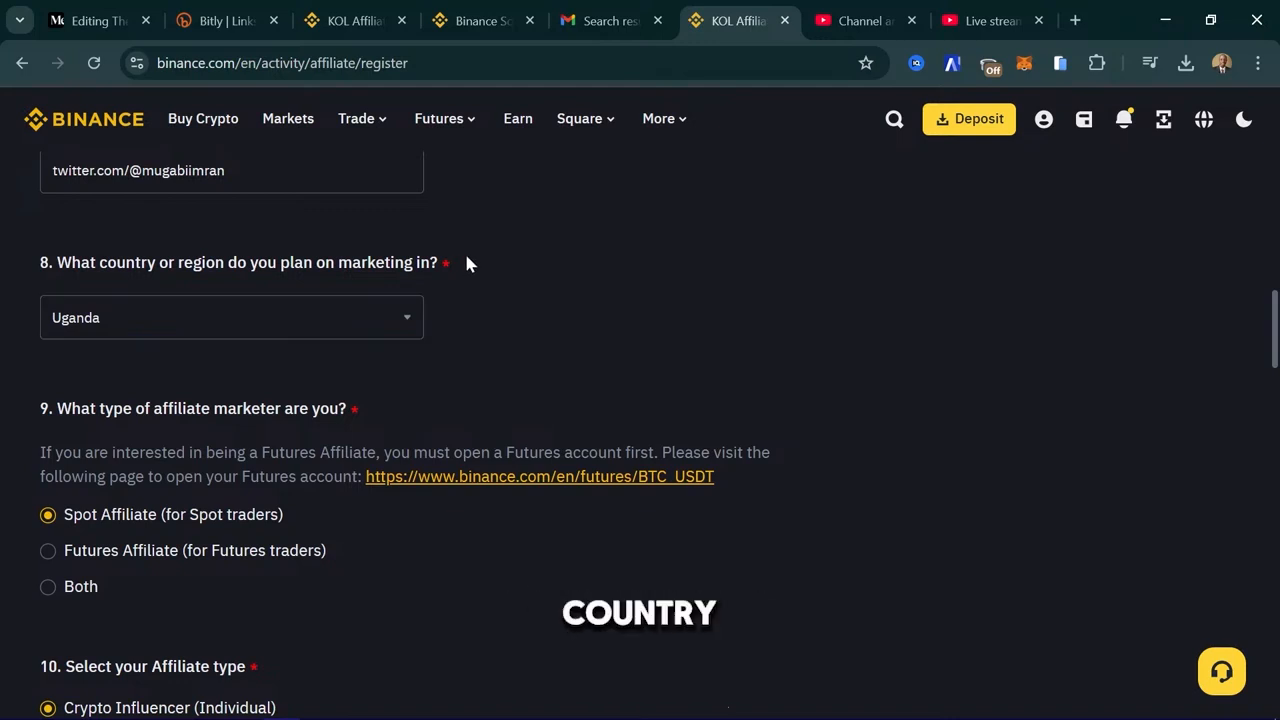
# Examine the affiliate marketer type options in question 9 and the Affiliate type options in question 10
pyautogui.scroll(-1, 469, 260)
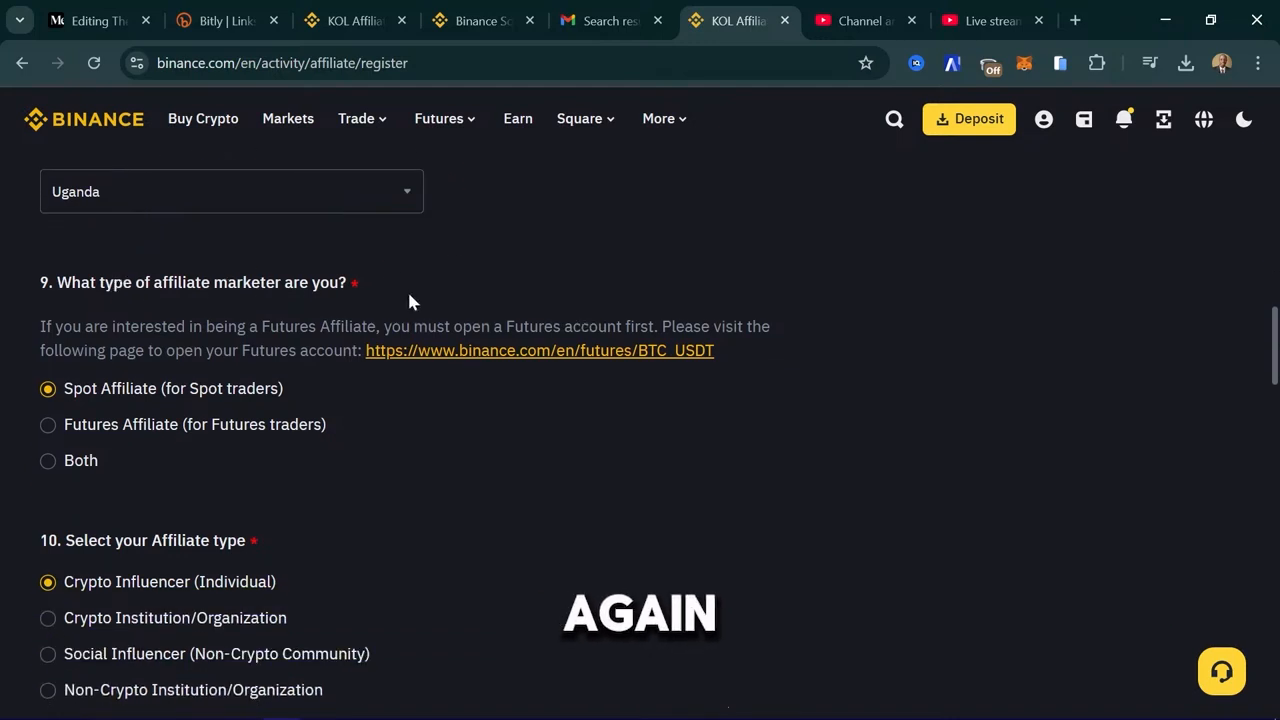
pyautogui.scroll(-1, 415, 300)
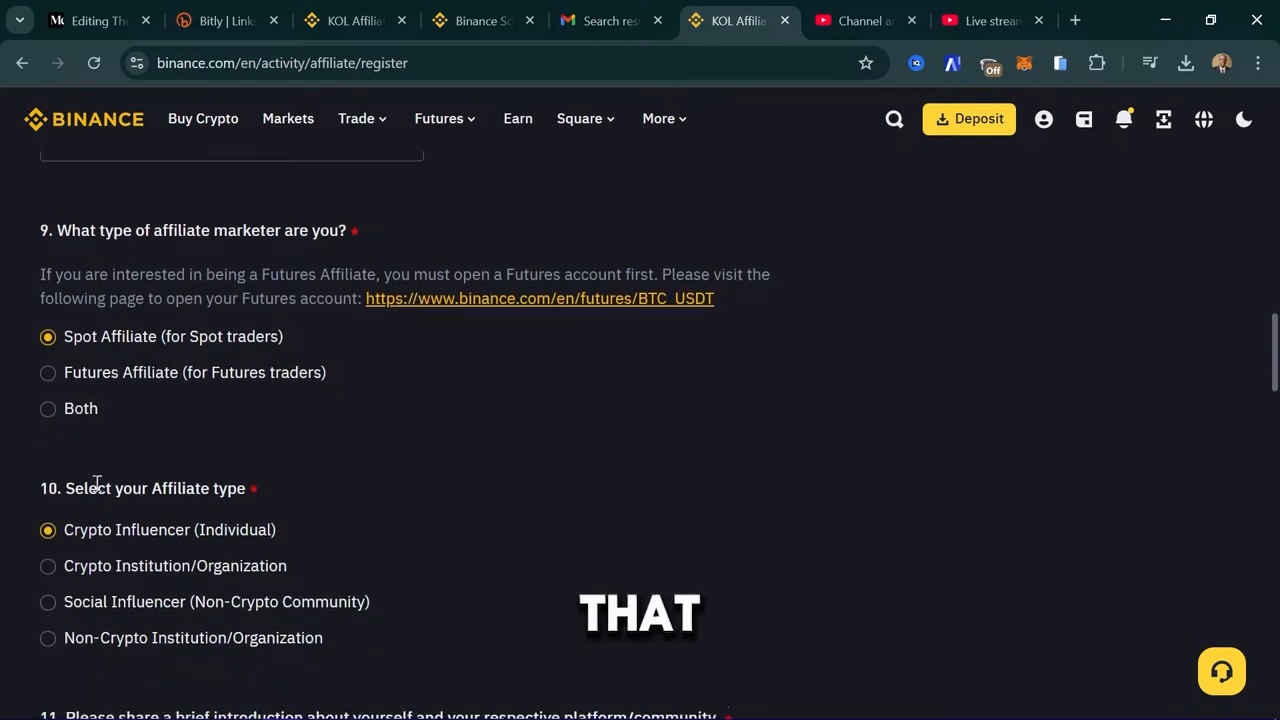
pyautogui.scroll(-1, 257, 496)
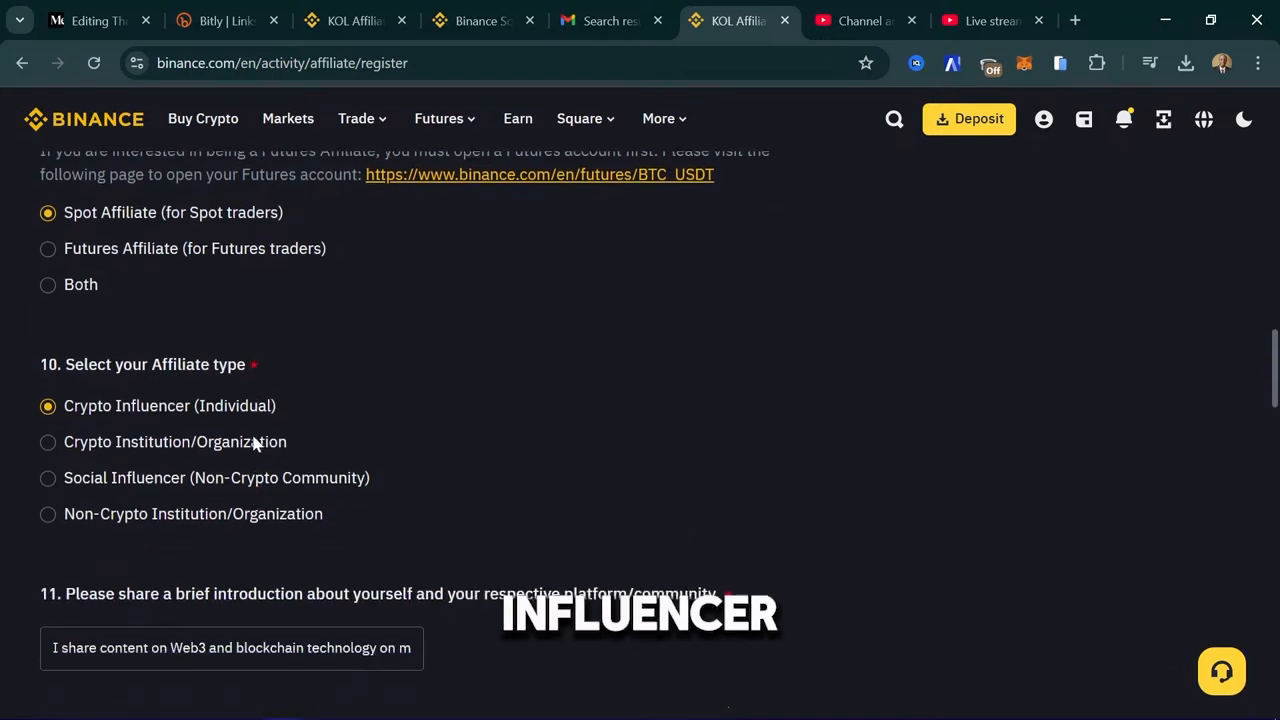
pyautogui.scroll(-1, 200, 509)
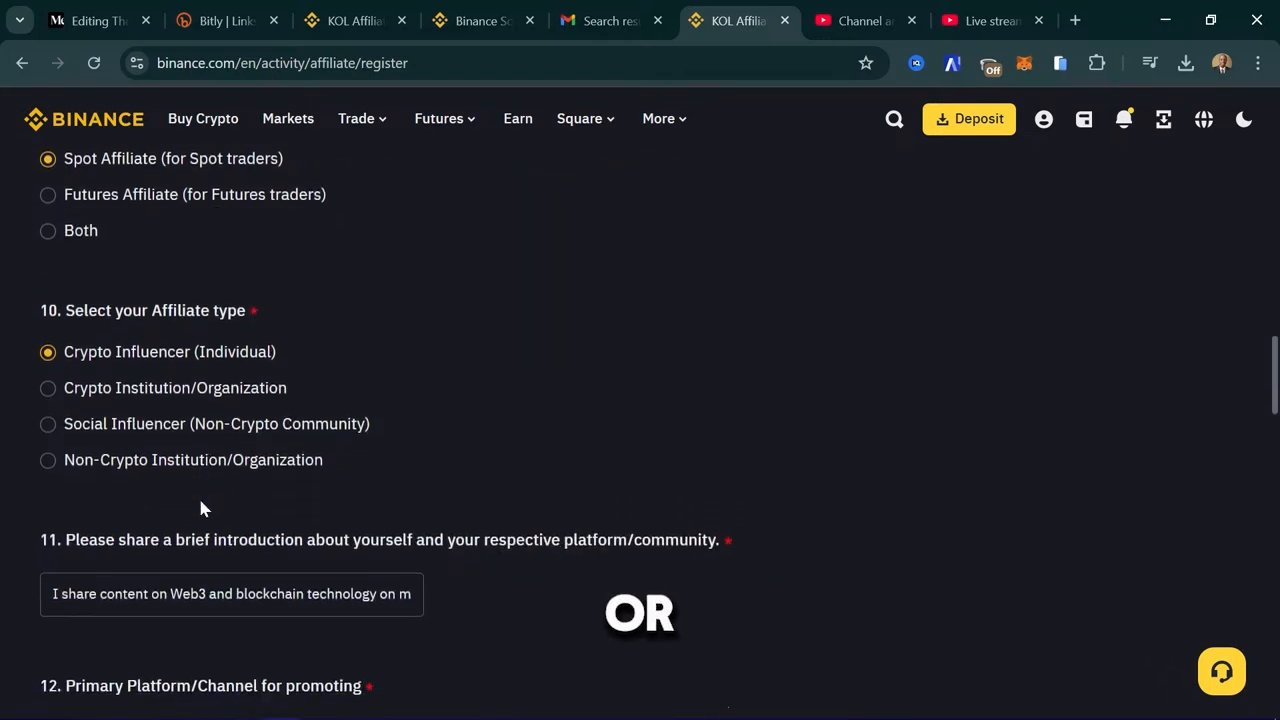
pyautogui.scroll(-2, 263, 451)
pyautogui.scroll(1, 263, 453)
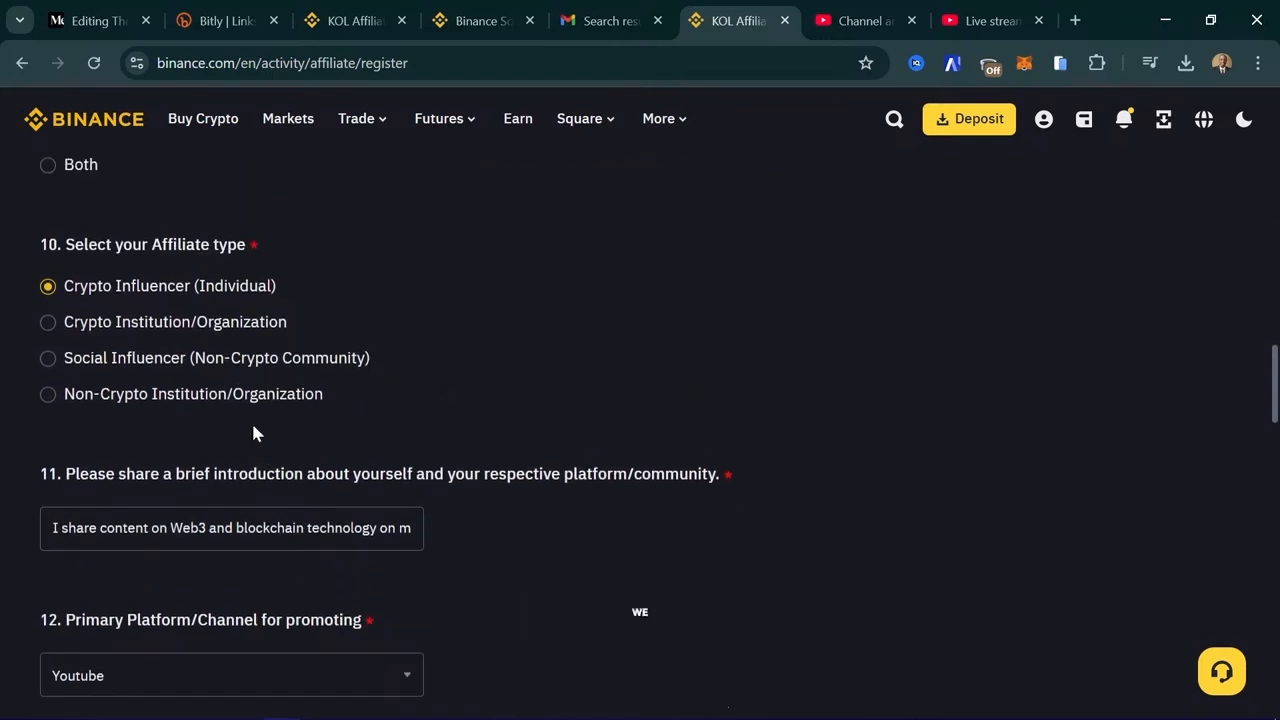
# Review the completed form's brief introduction, primary promotion platform and platform URL in questions 11 to 13
pyautogui.scroll(-1, 265, 370)
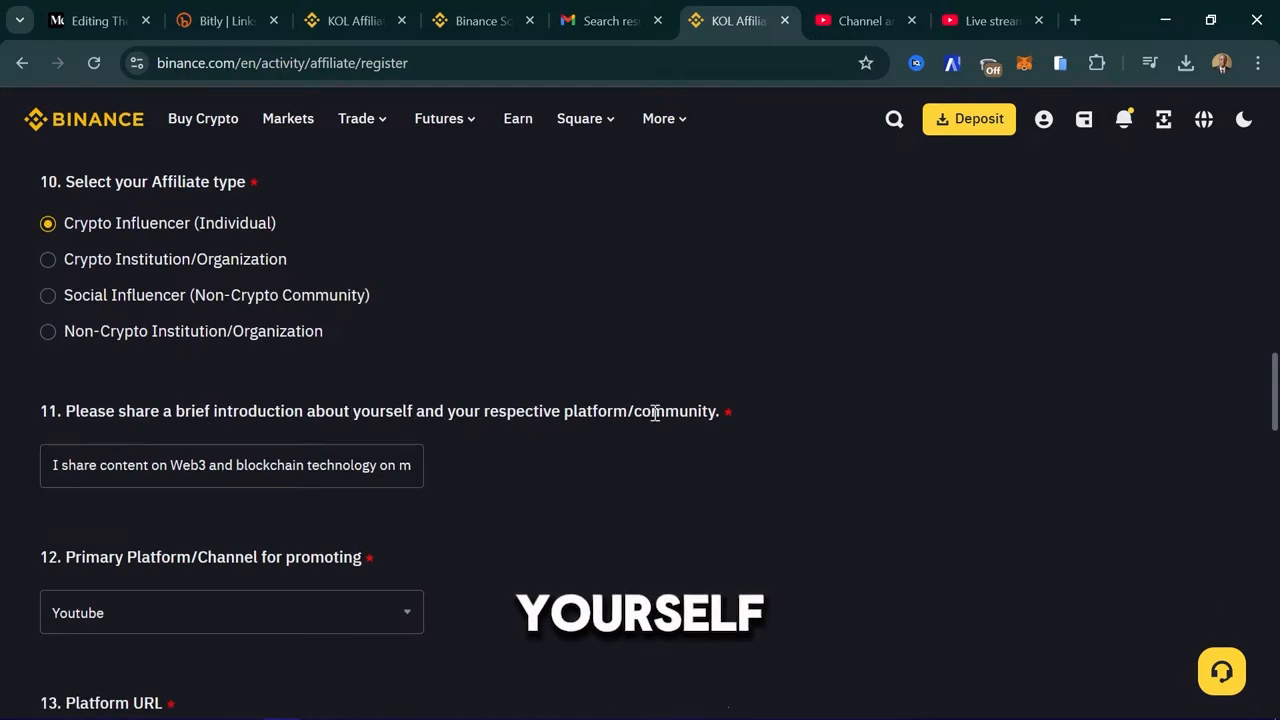
pyautogui.hotkey('ctrl', 'a')
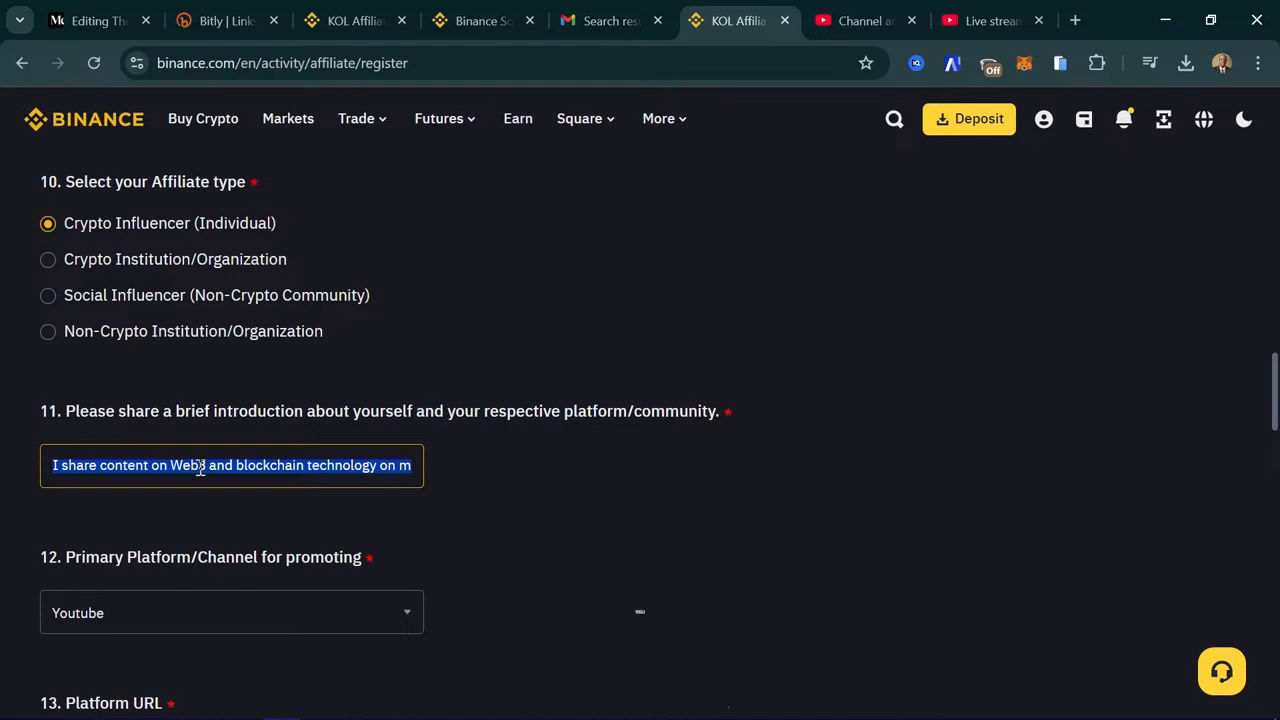
pyautogui.click(381, 472)
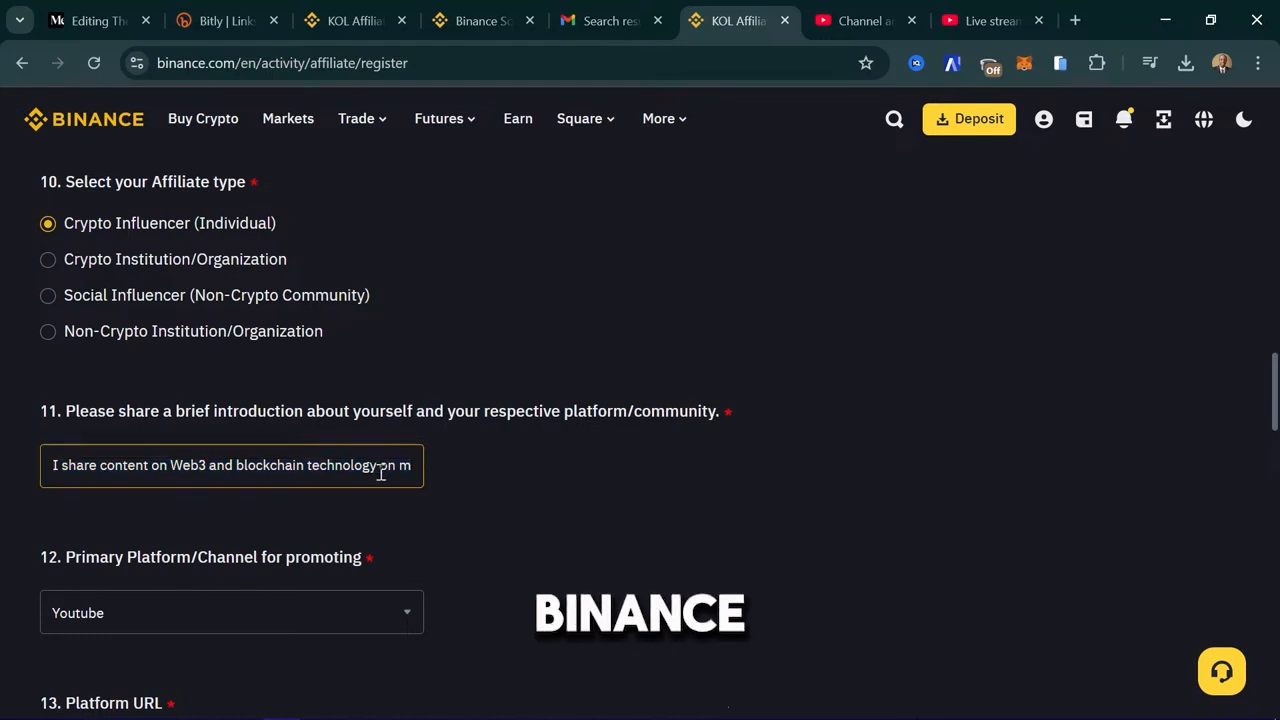
pyautogui.scroll(-2, 75, 399)
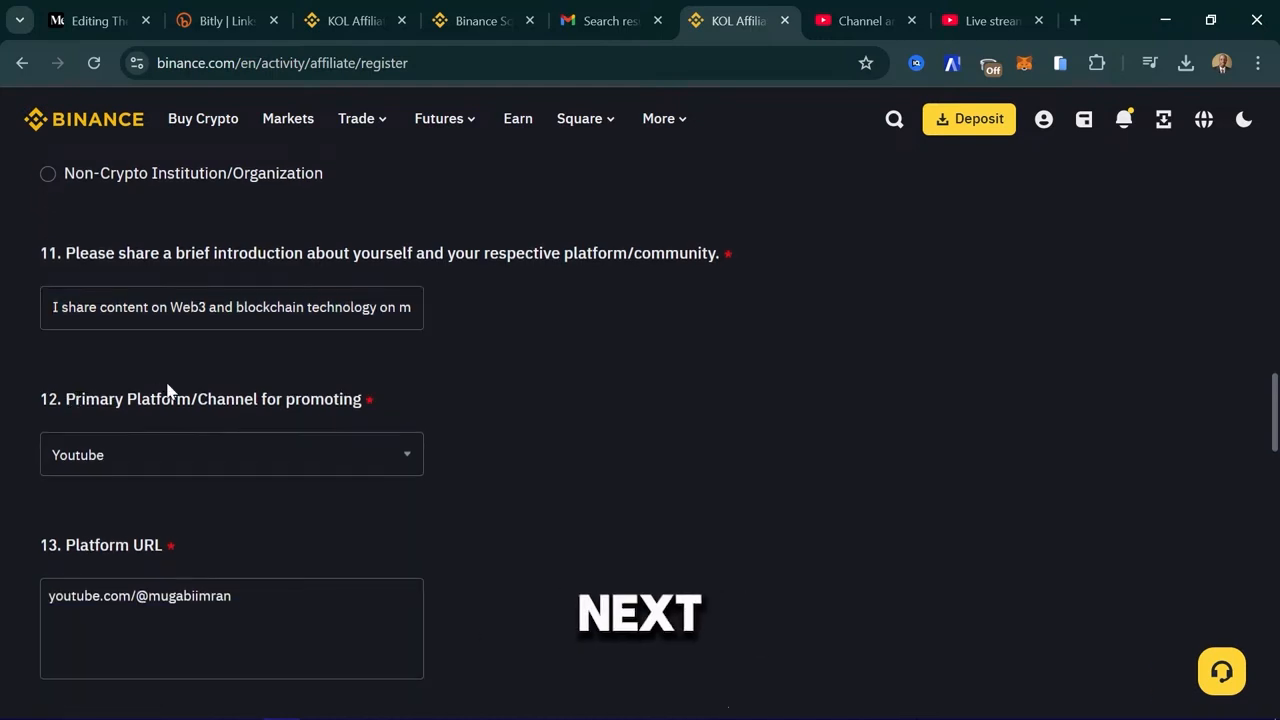
pyautogui.click(371, 466)
pyautogui.scroll(-3, 70, 267)
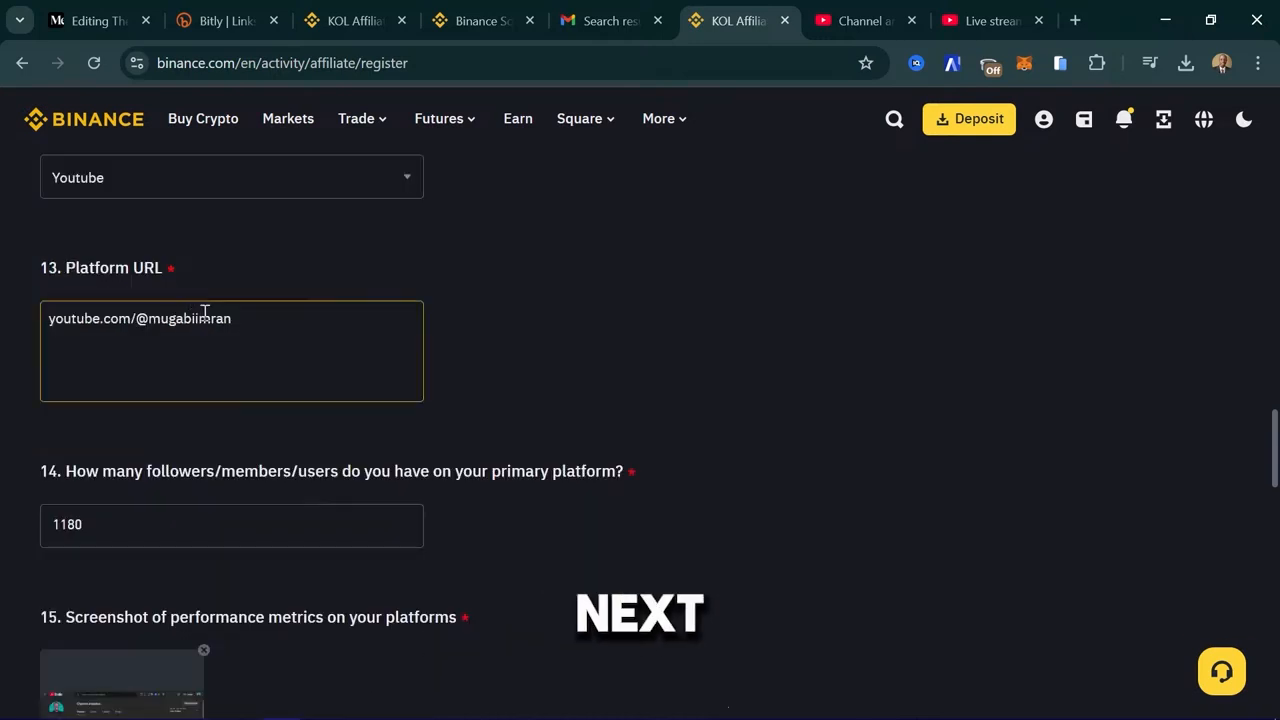
# Select the existing Platform URL answer in question 13 of the completed form
pyautogui.scroll(1, 275, 338)
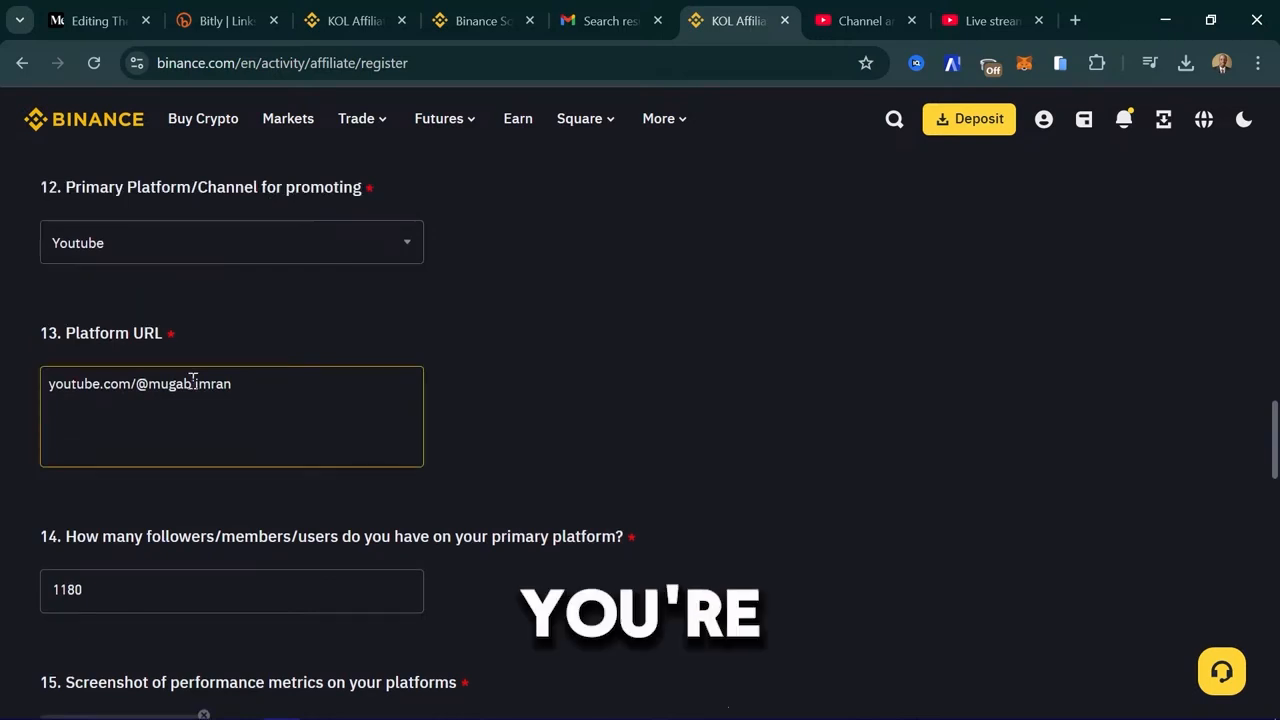
pyautogui.scroll(-1, 405, 409)
pyautogui.tripleClick(109, 295)
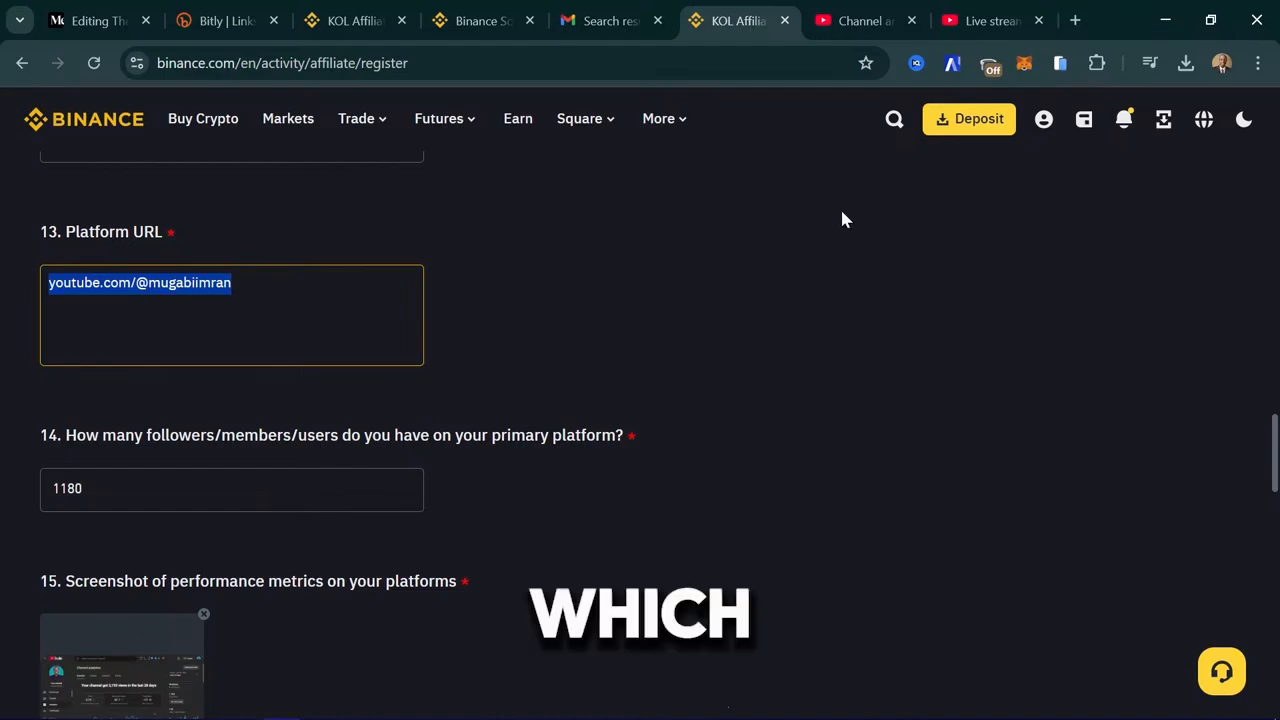
# Open YouTube in a new tab, go to the account's own channel page and copy its address
pyautogui.click(1005, 12)
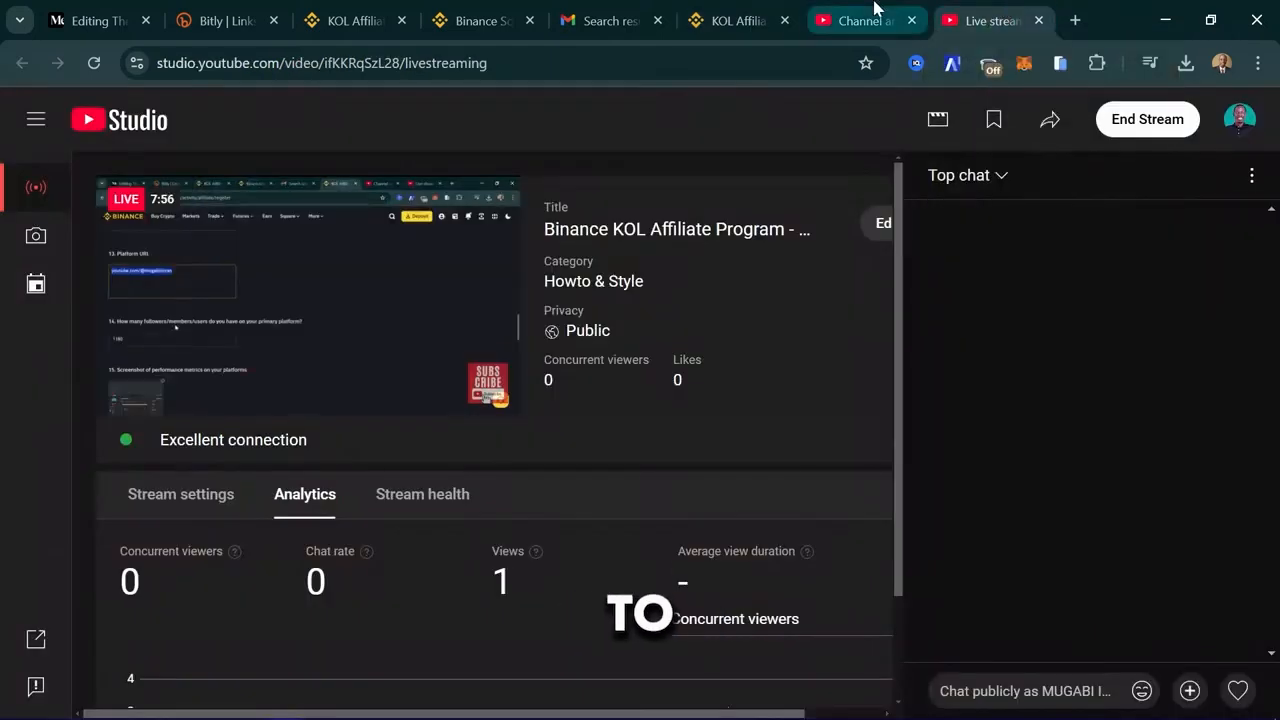
pyautogui.click(868, 14)
pyautogui.click(405, 64)
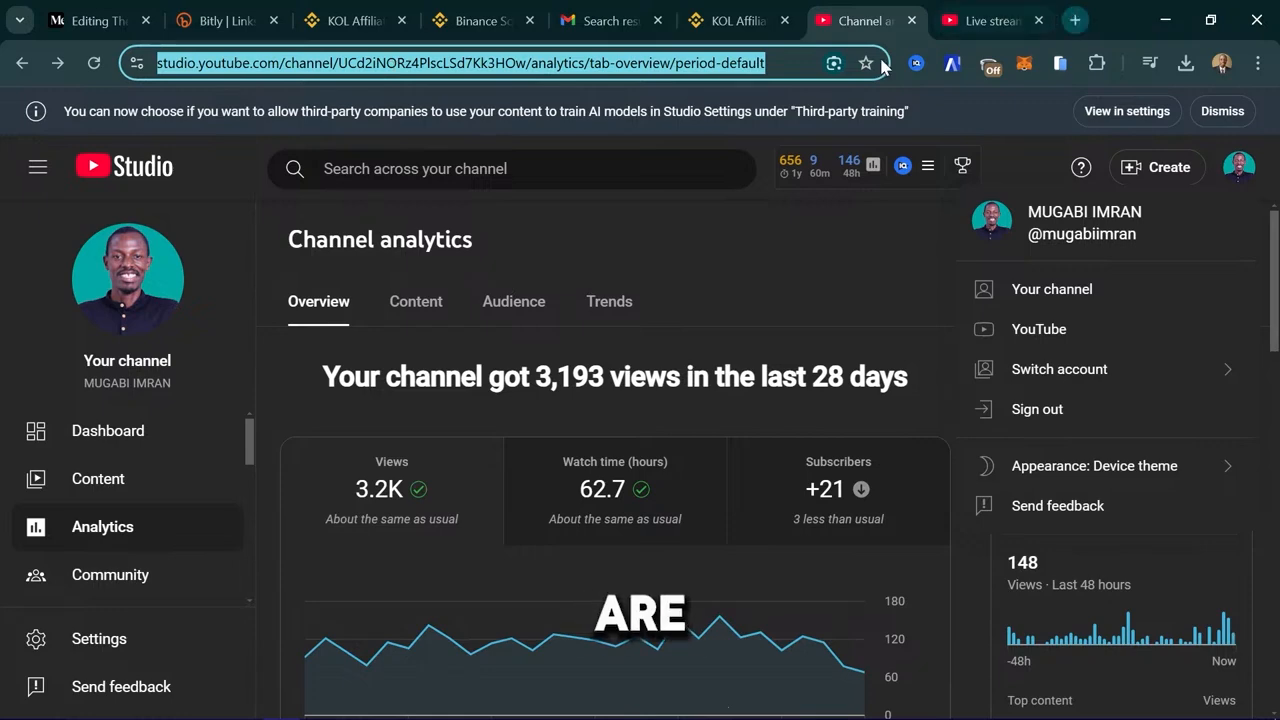
pyautogui.click(1078, 20)
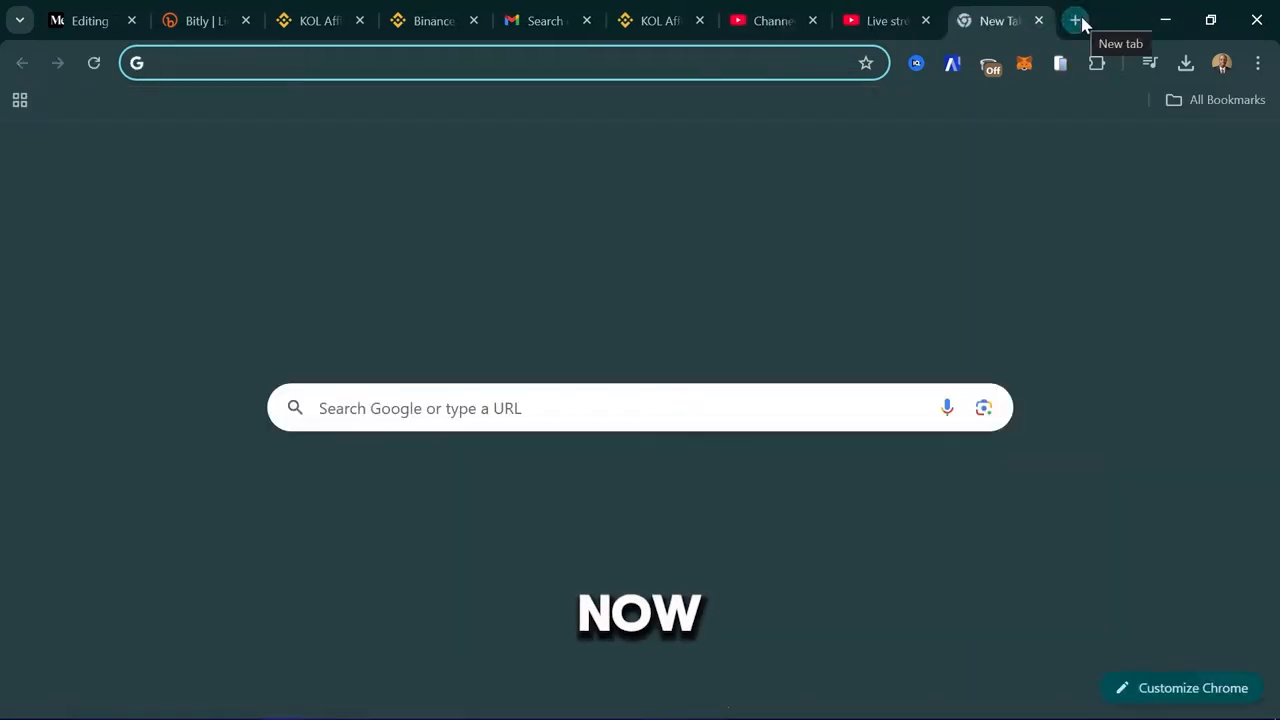
pyautogui.write('youtube.com')
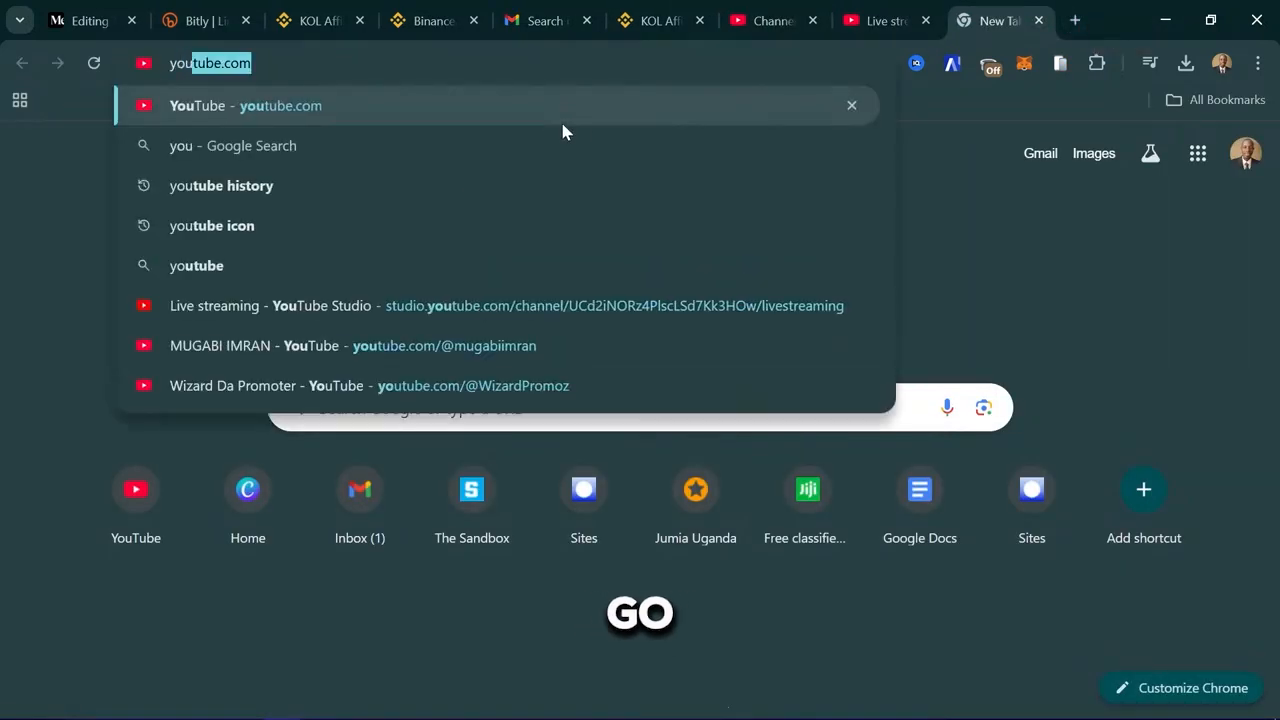
pyautogui.press('Return')
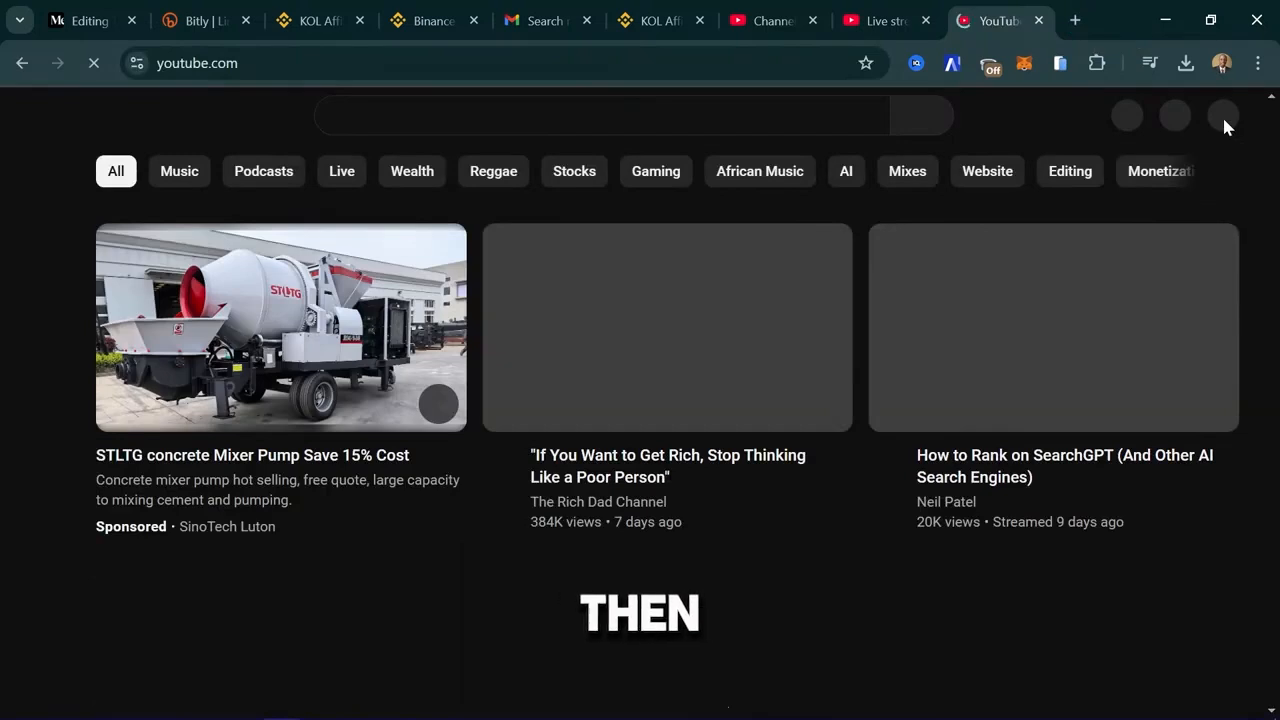
pyautogui.click(1220, 118)
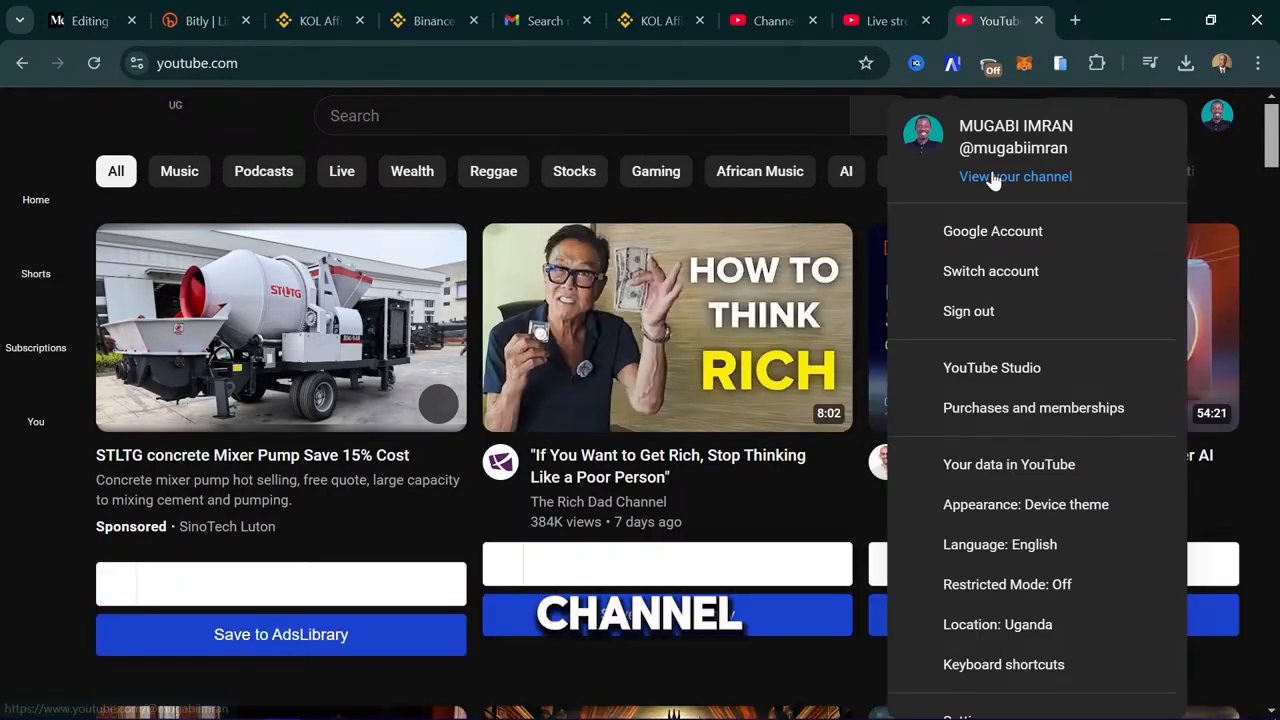
pyautogui.click(993, 178)
pyautogui.click(250, 66)
pyautogui.hotkey('ctrl', 'c')
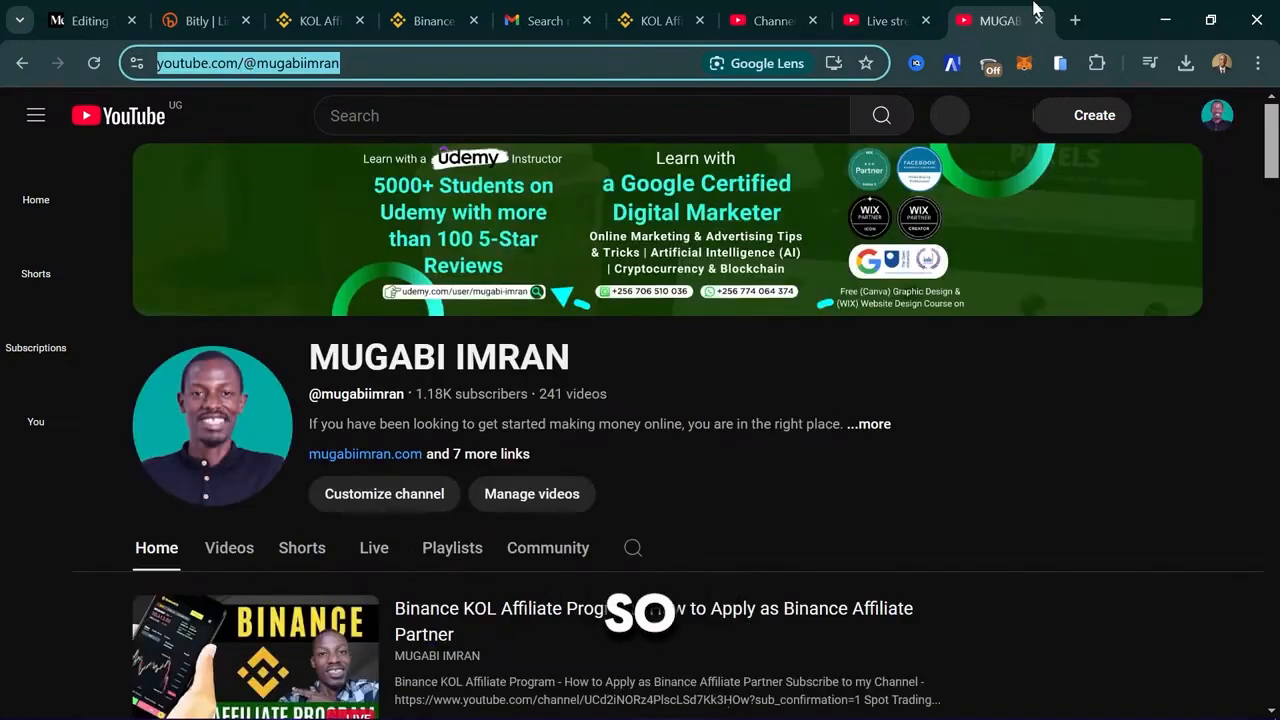
# Close the channel page and replace the Platform URL in question 13 of the affiliate form with the copied channel address
pyautogui.click(1038, 20)
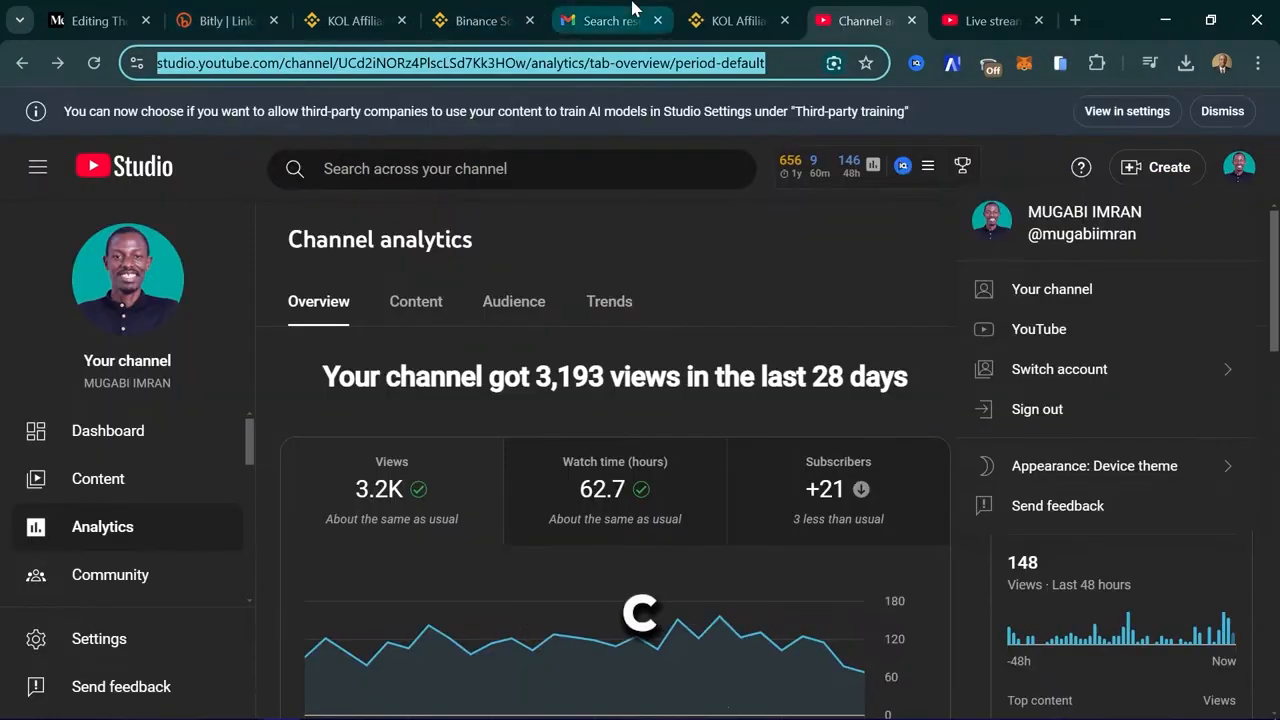
pyautogui.click(696, 10)
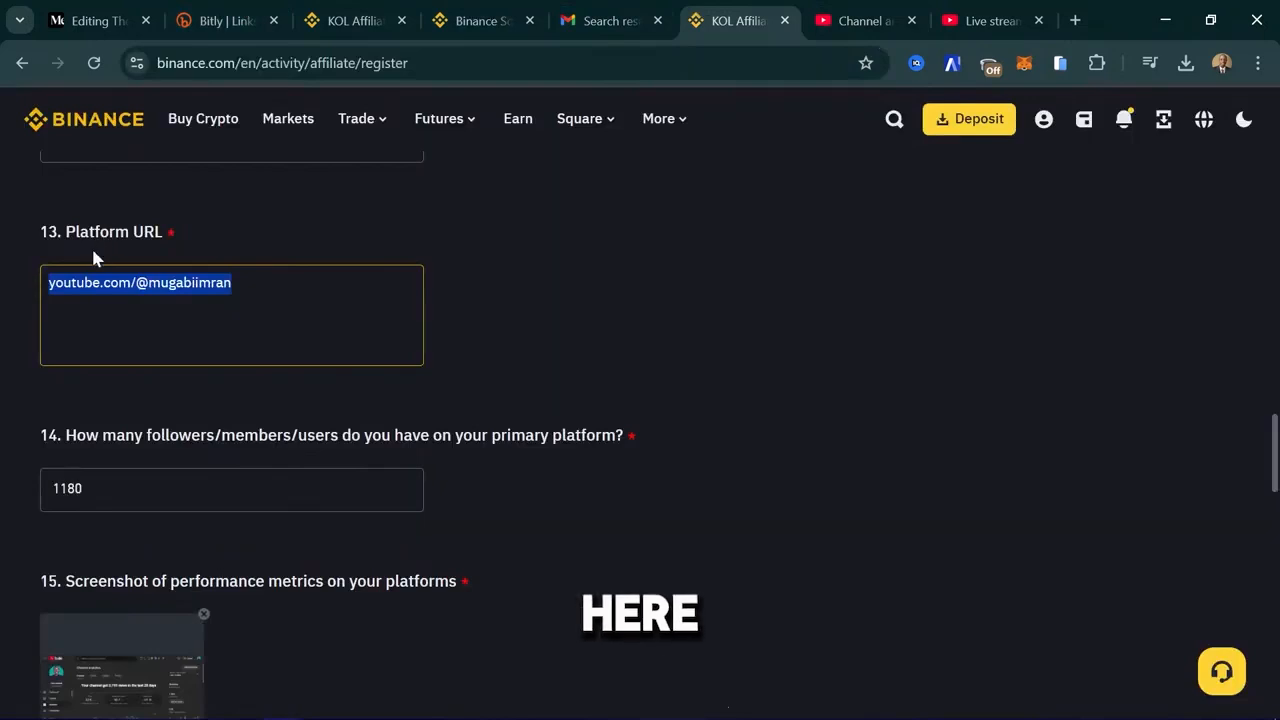
pyautogui.hotkey('ctrl', 'v')
# Review the follower count answer in question 14 and the performance metrics screenshot in question 15
pyautogui.moveTo(291, 435); pyautogui.dragTo(120, 497)
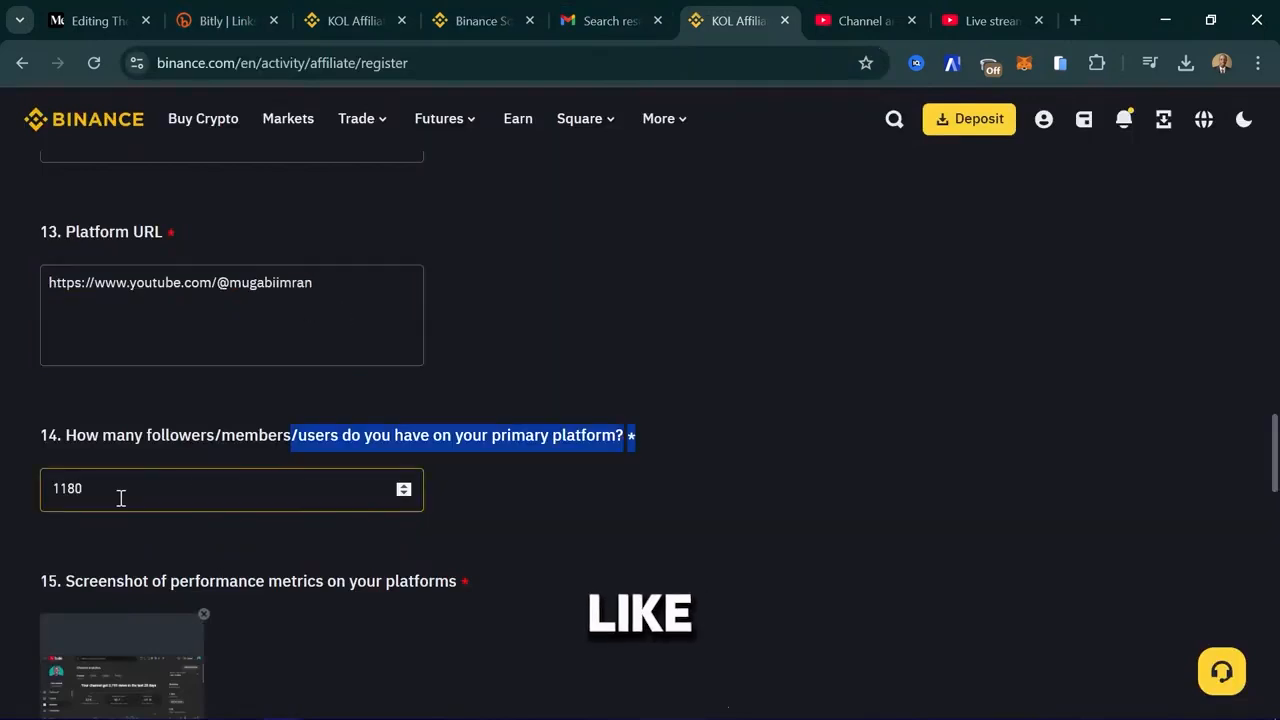
pyautogui.click(72, 470)
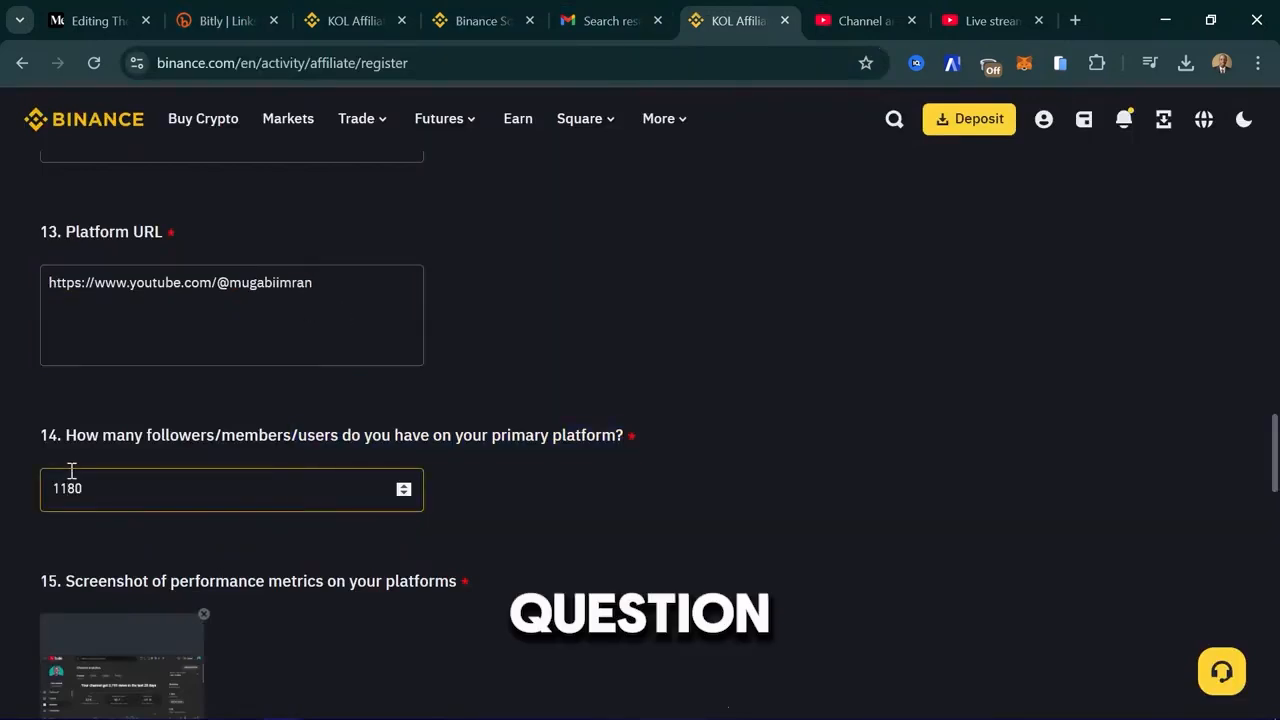
pyautogui.scroll(-2, 72, 470)
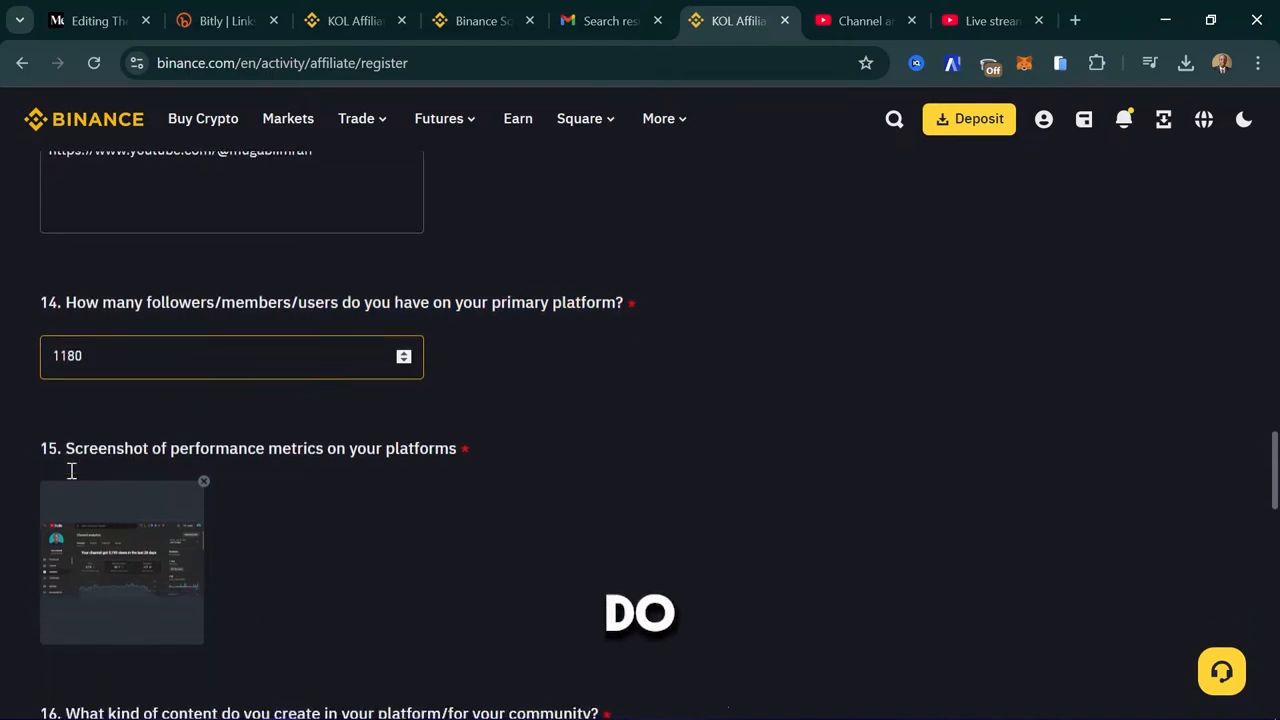
pyautogui.scroll(-1, 123, 445)
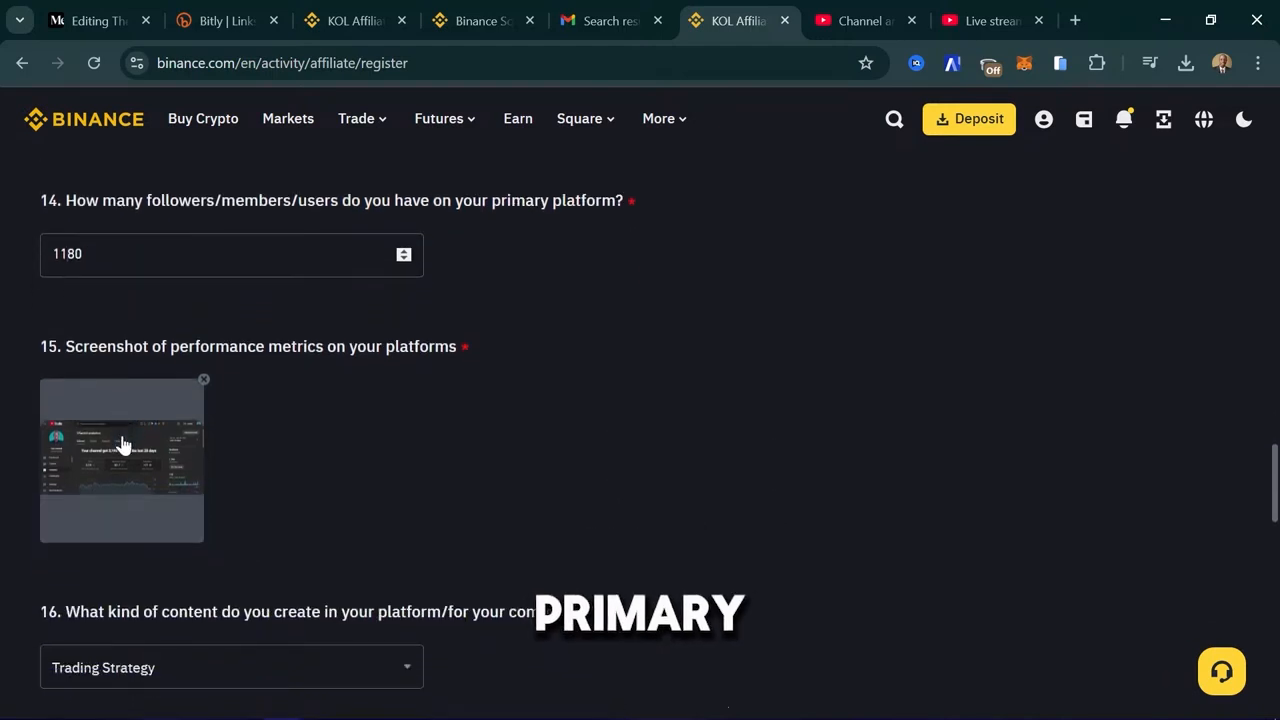
pyautogui.click(210, 260)
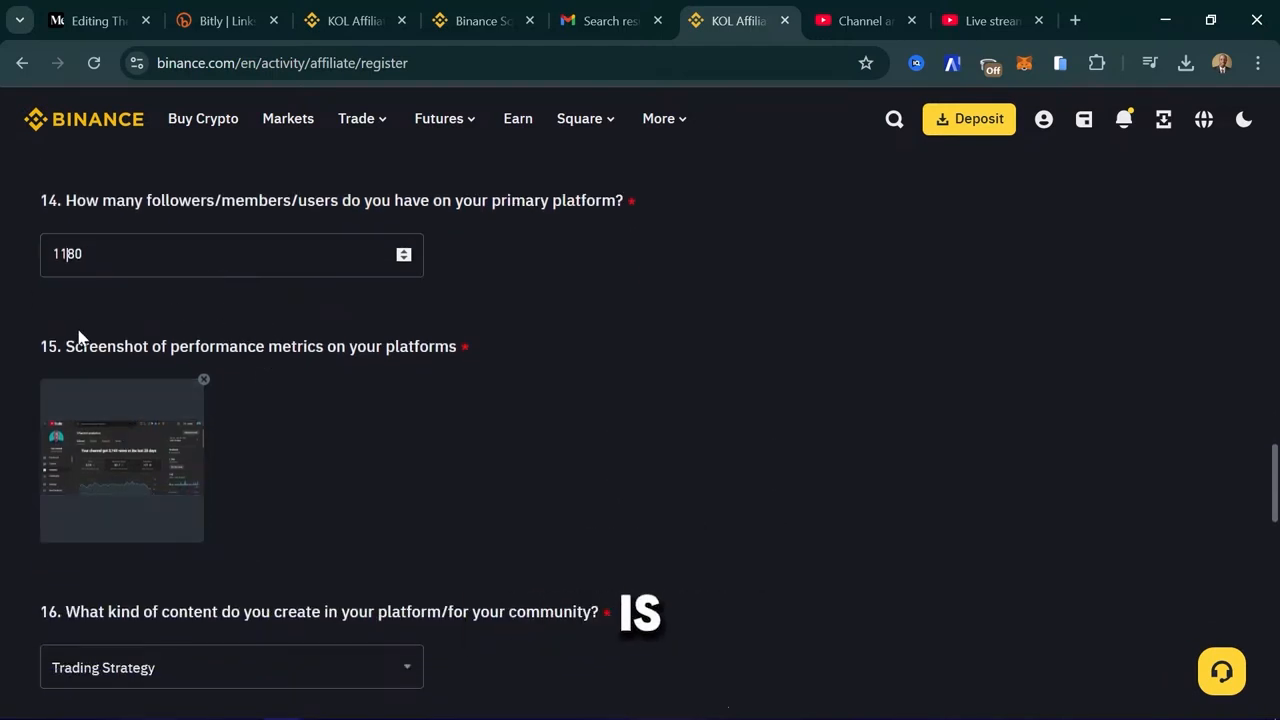
pyautogui.scroll(-1, 180, 343)
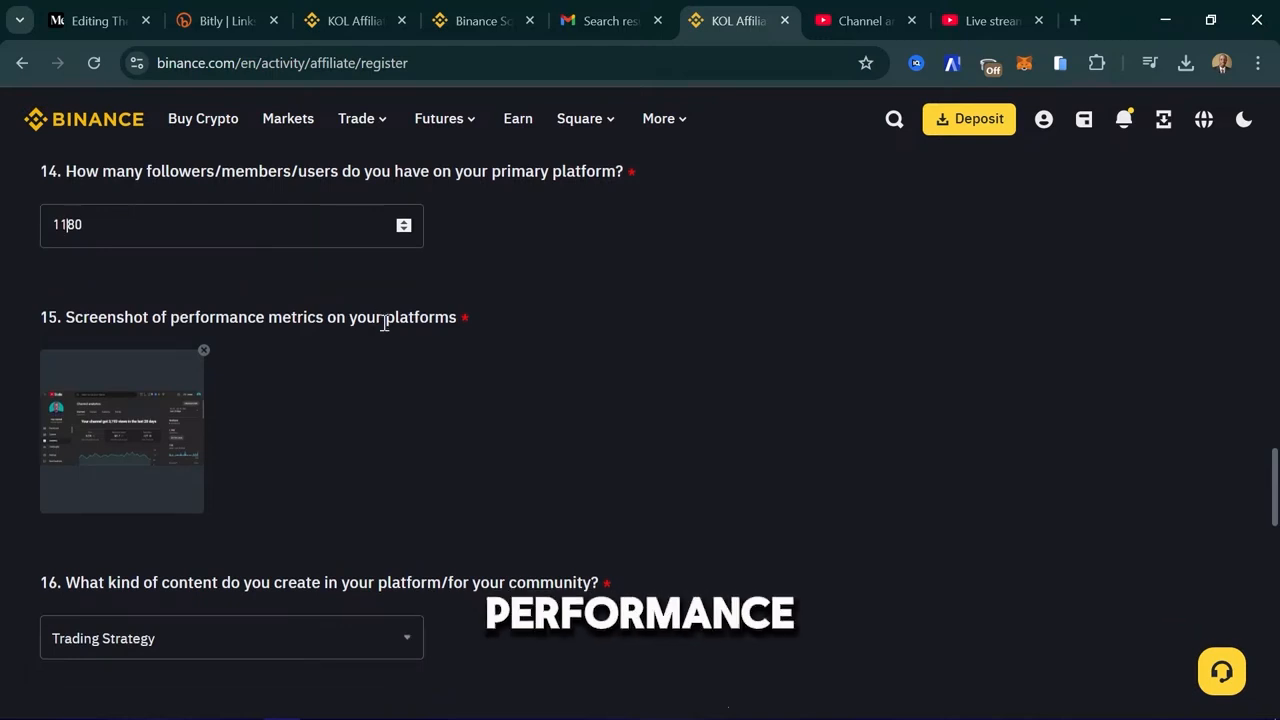
# Switch from the form to the channel analytics page in YouTube Studio
pyautogui.click(993, 10)
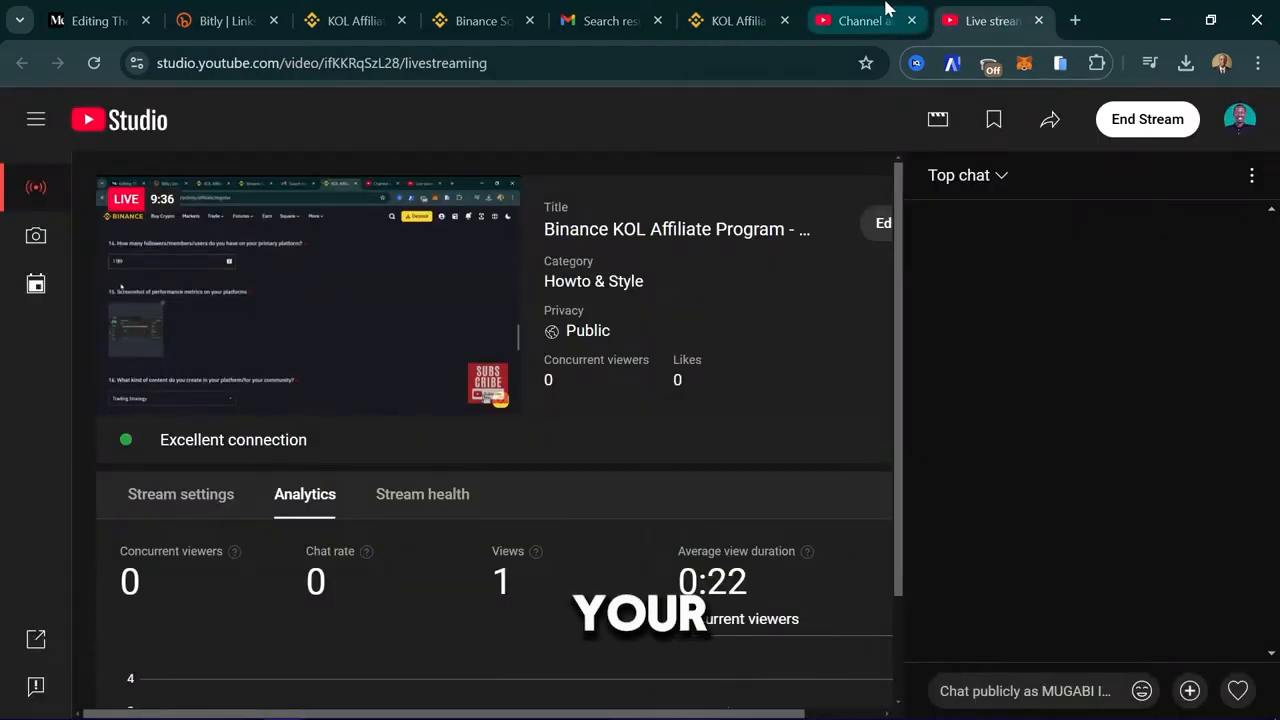
pyautogui.click(858, 20)
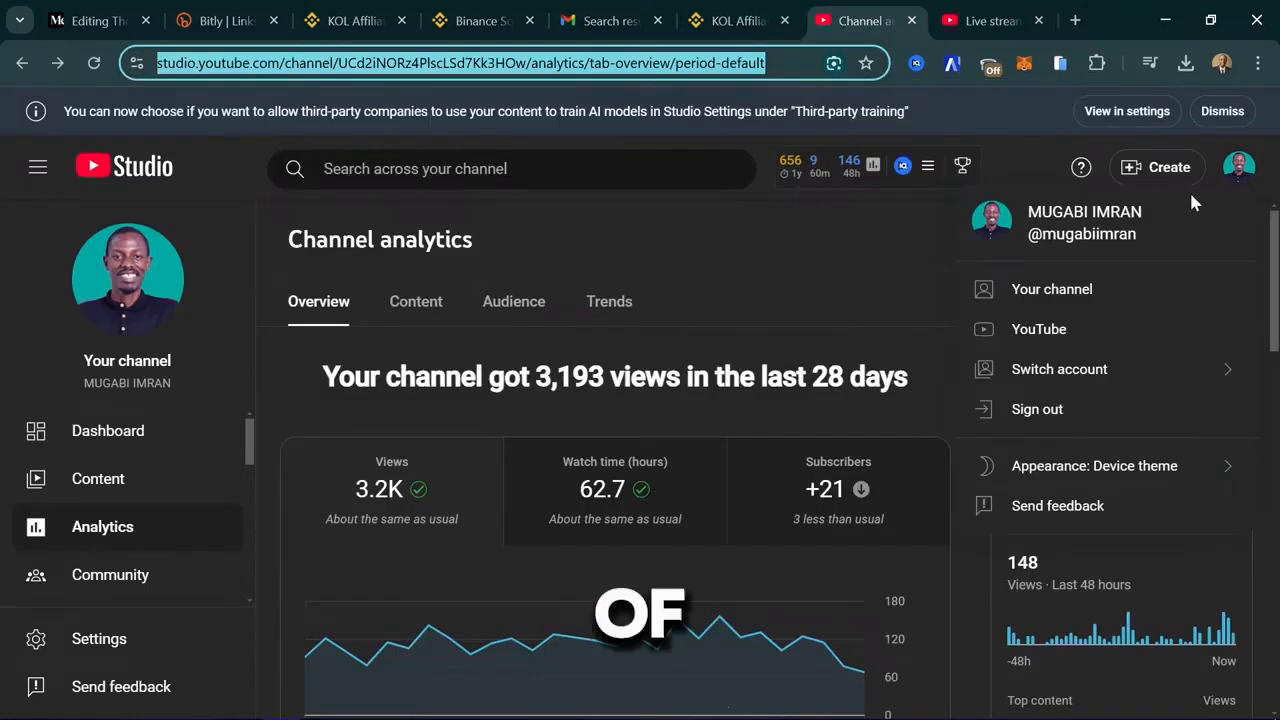
pyautogui.click(1247, 184)
pyautogui.click(990, 18)
pyautogui.click(884, 8)
# Open YouTube in a new tab, go from the own channel page to managing its videos, and close the older analytics page
pyautogui.click(1078, 18)
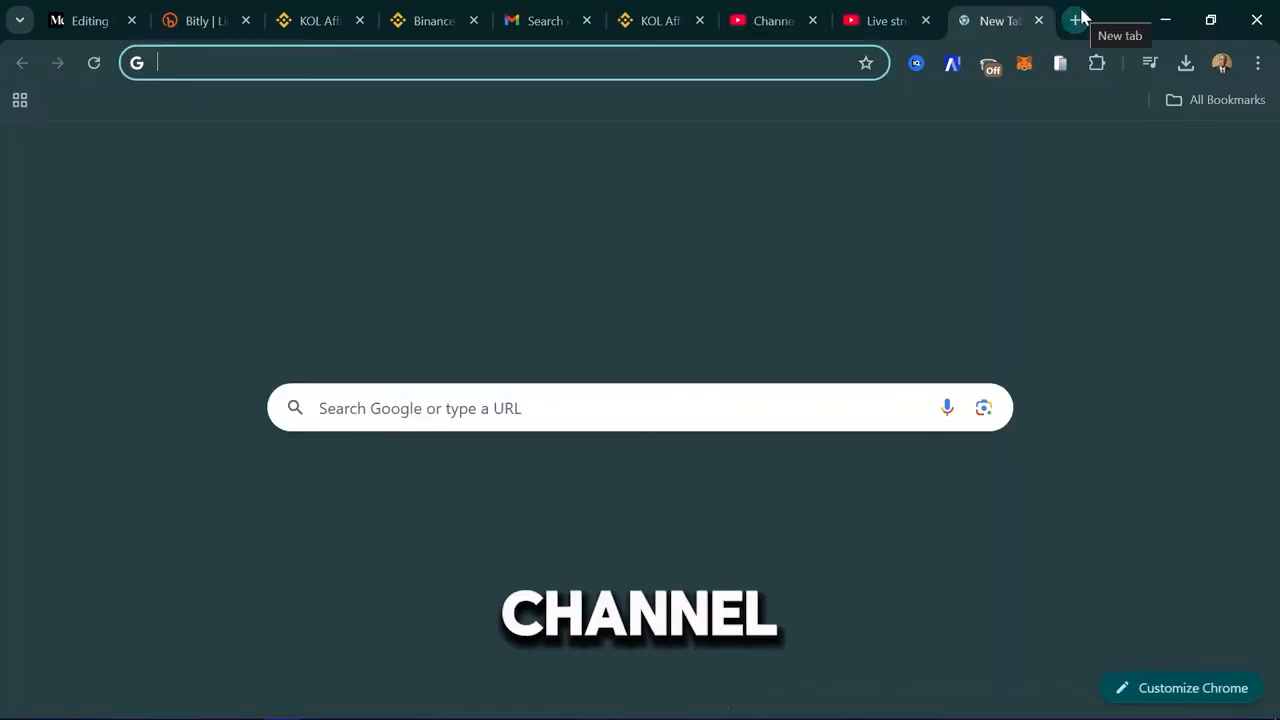
pyautogui.write('yout')
pyautogui.press('Return')
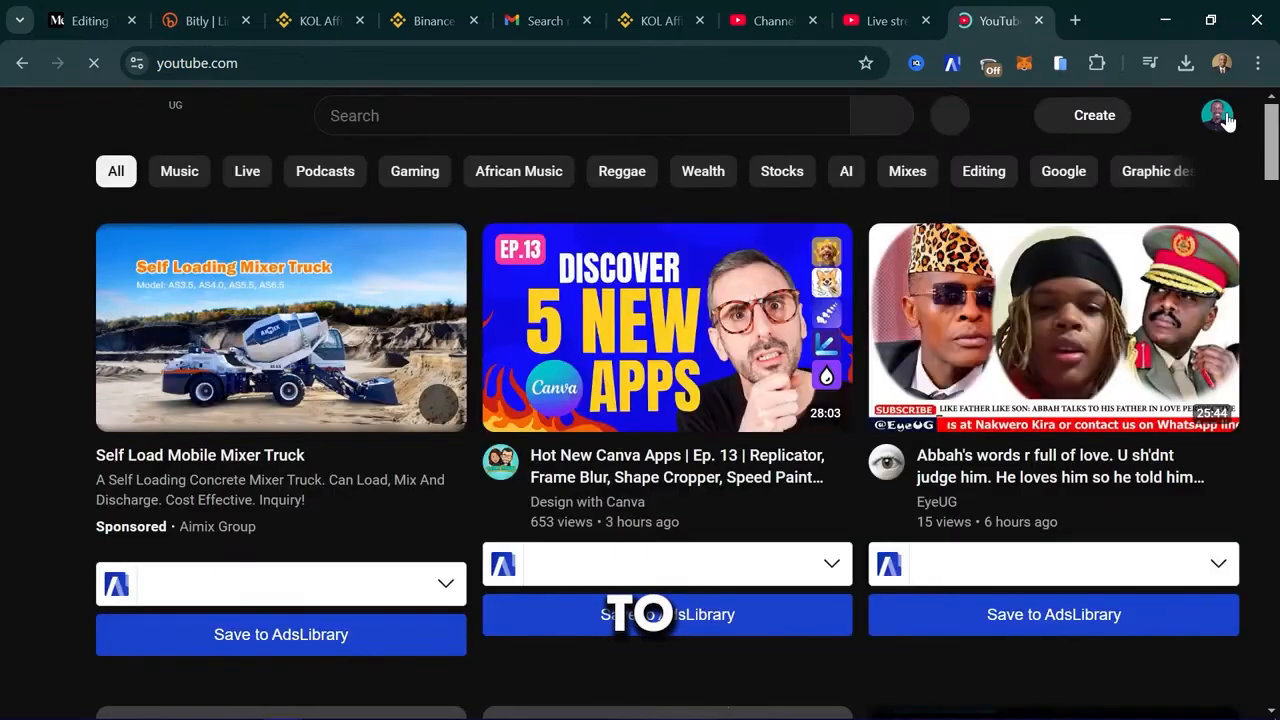
pyautogui.click(1217, 116)
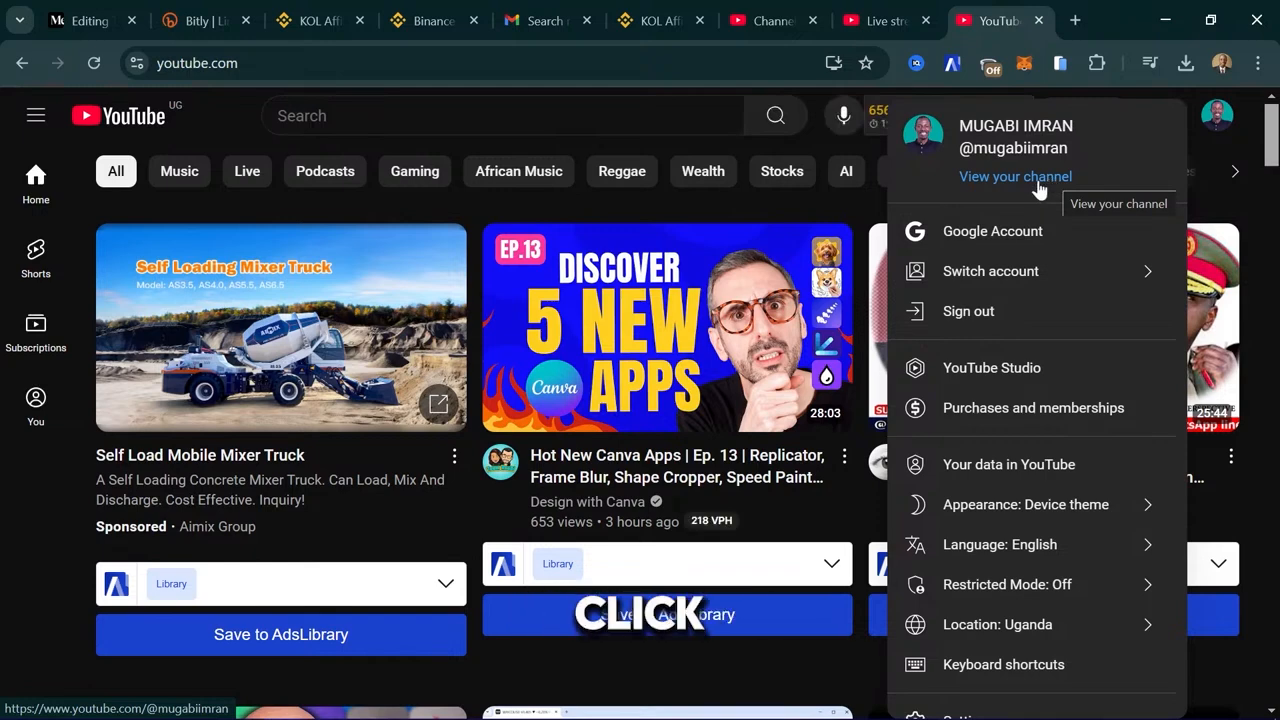
pyautogui.click(1038, 186)
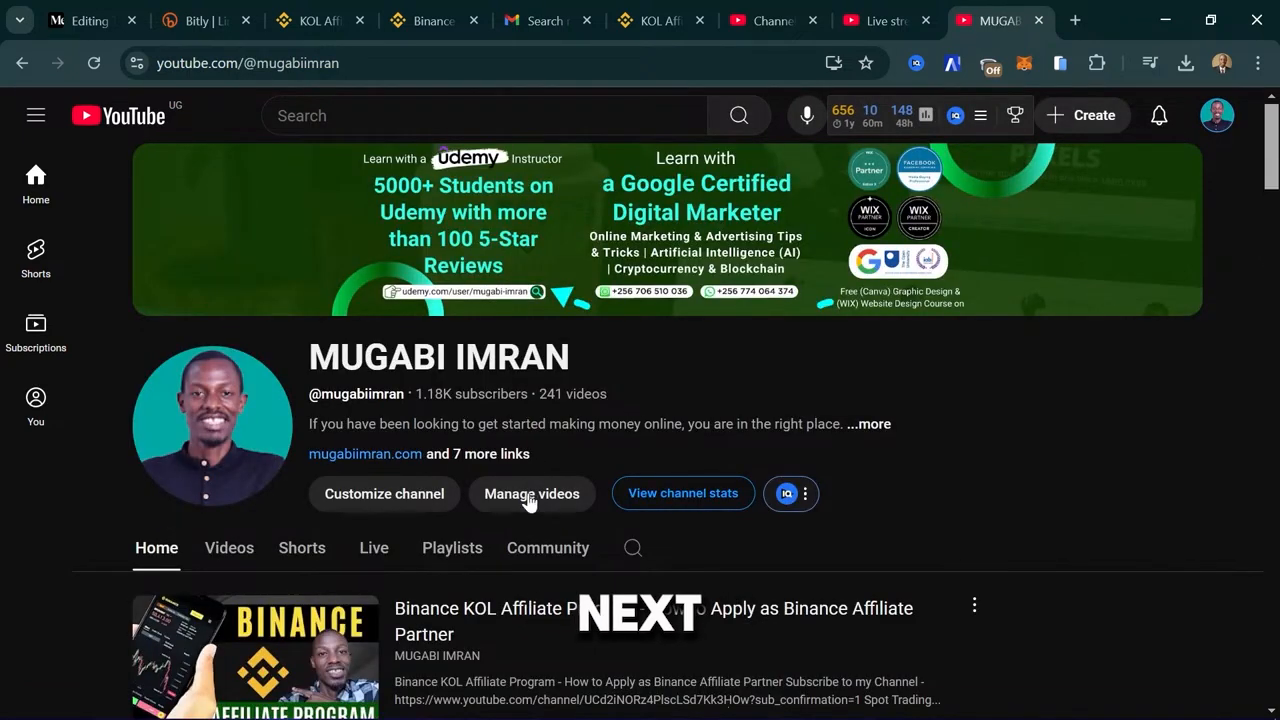
pyautogui.click(530, 501)
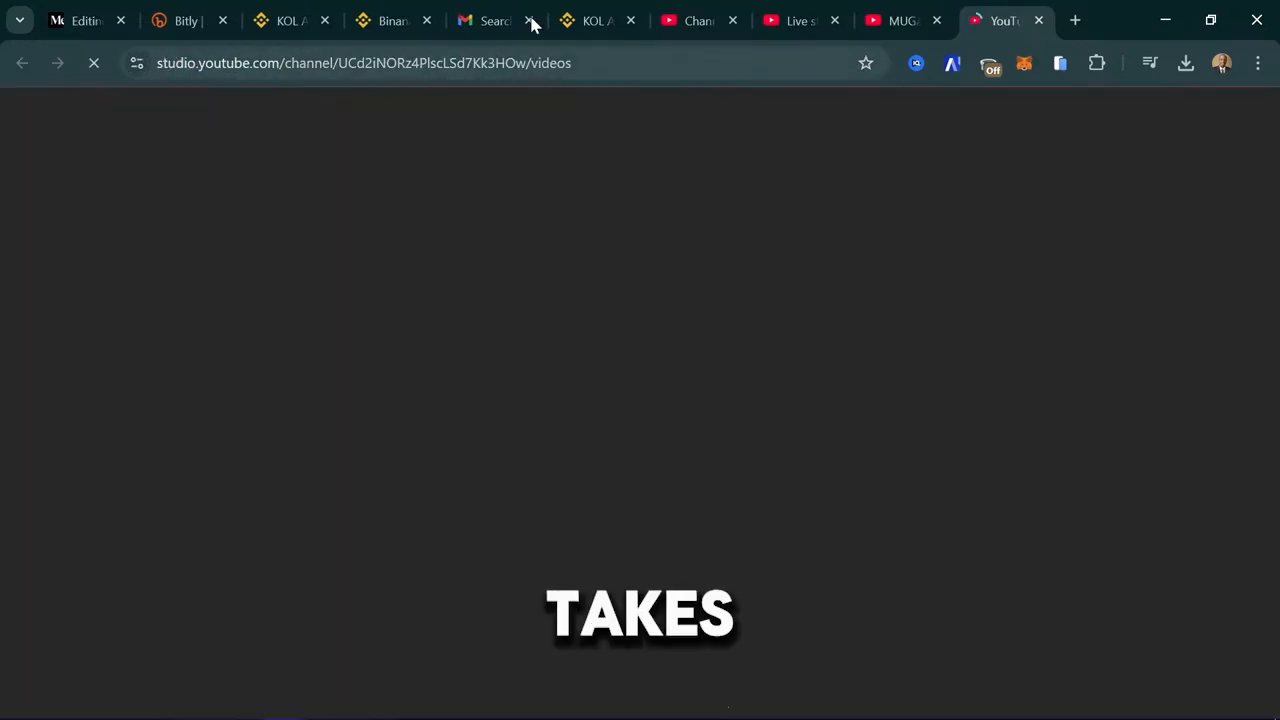
pyautogui.click(733, 21)
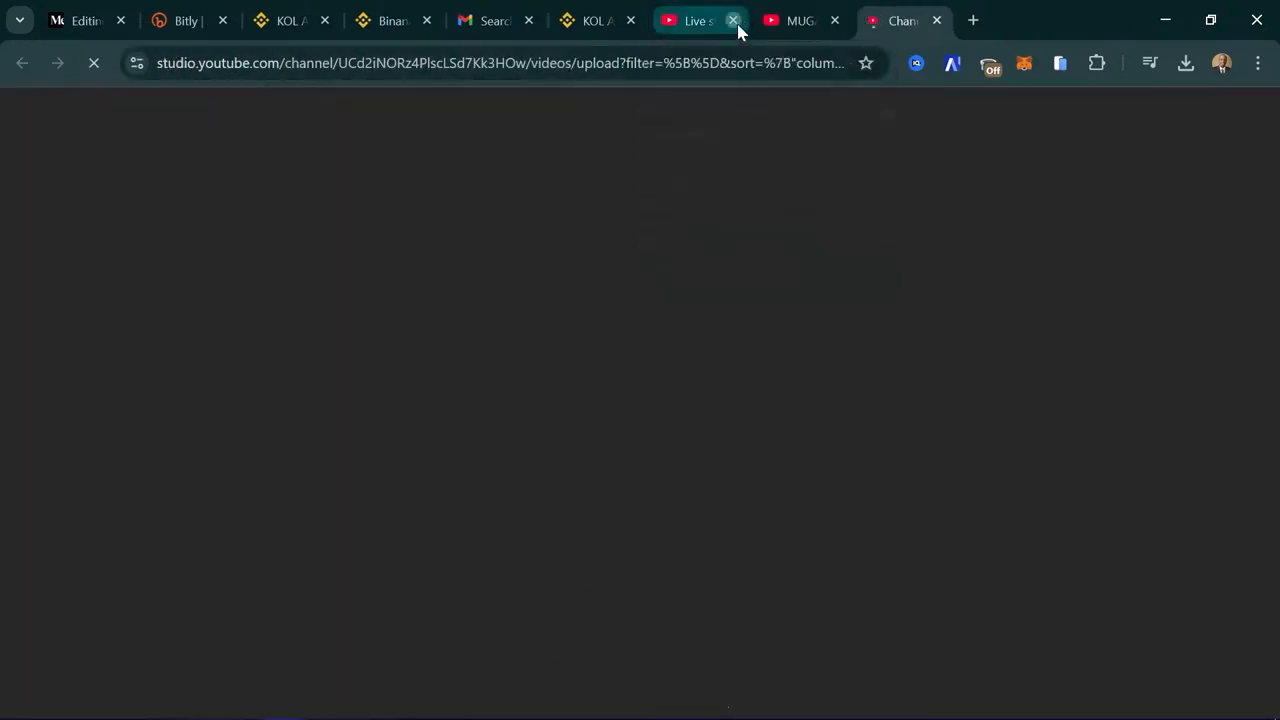
pyautogui.click(733, 21)
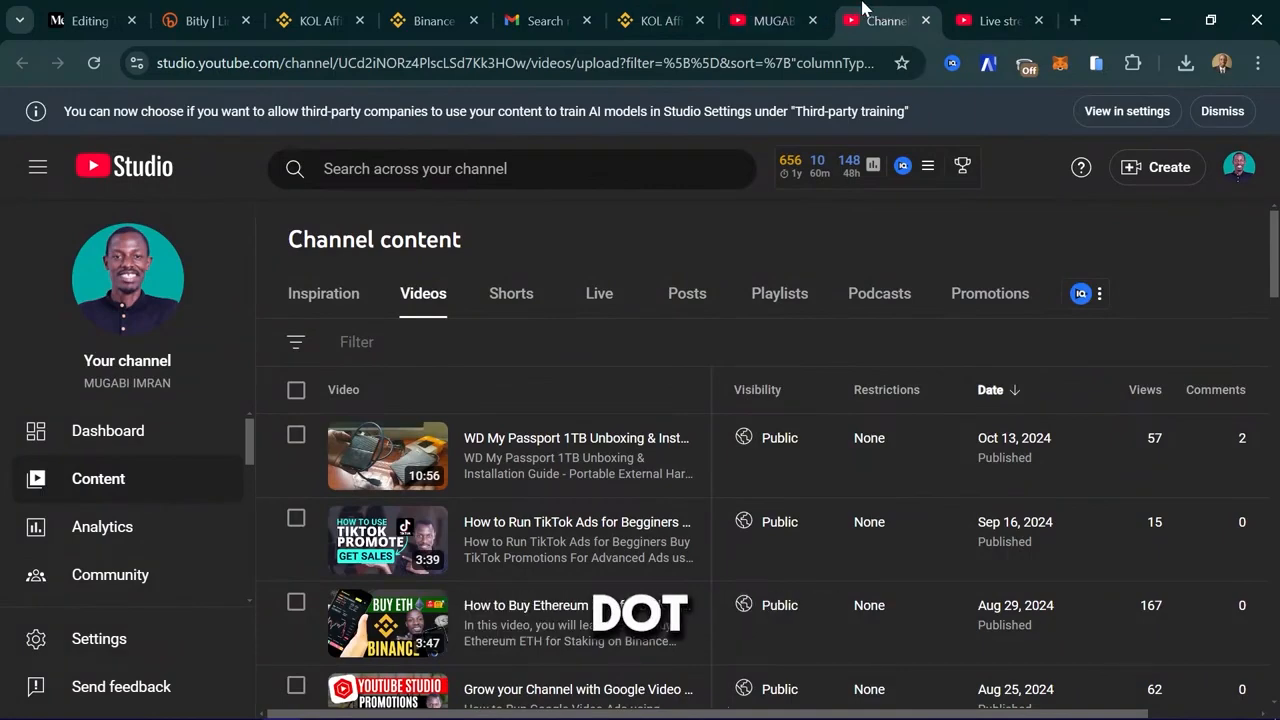
# Revisit the channel page and the YouTube Studio address, and open the channel's Analytics in Studio
pyautogui.click(773, 21)
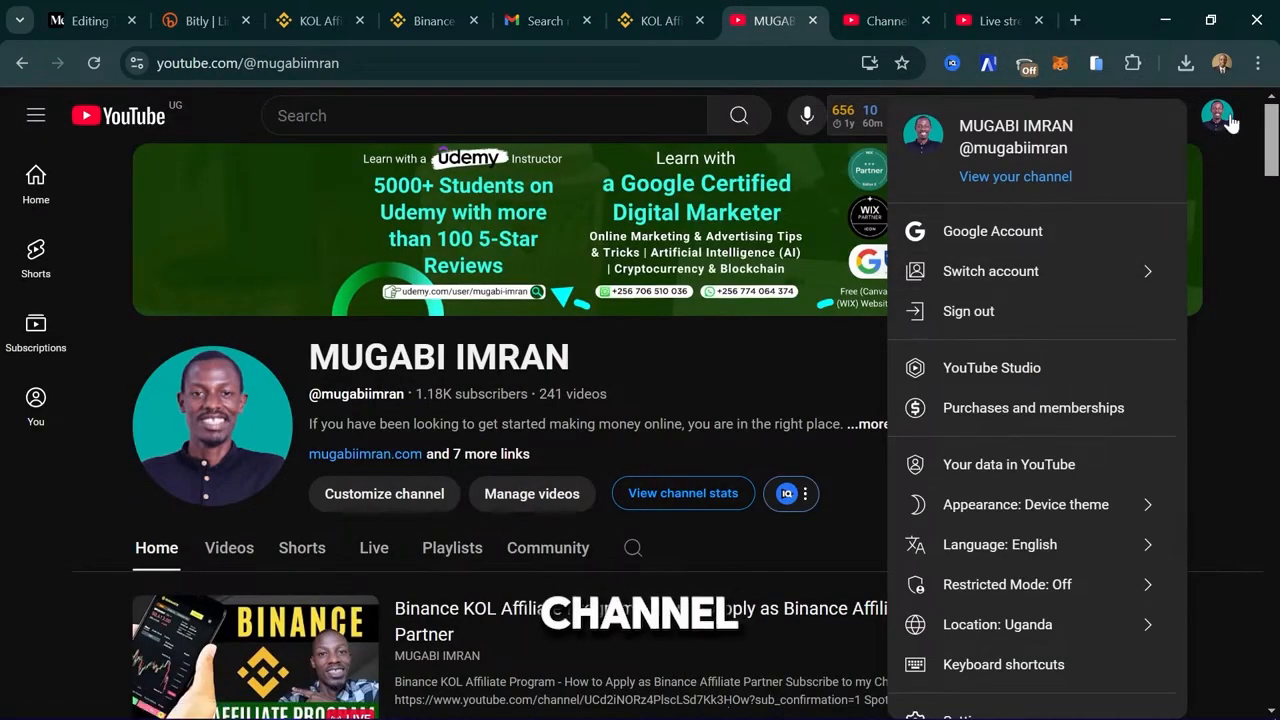
pyautogui.click(884, 9)
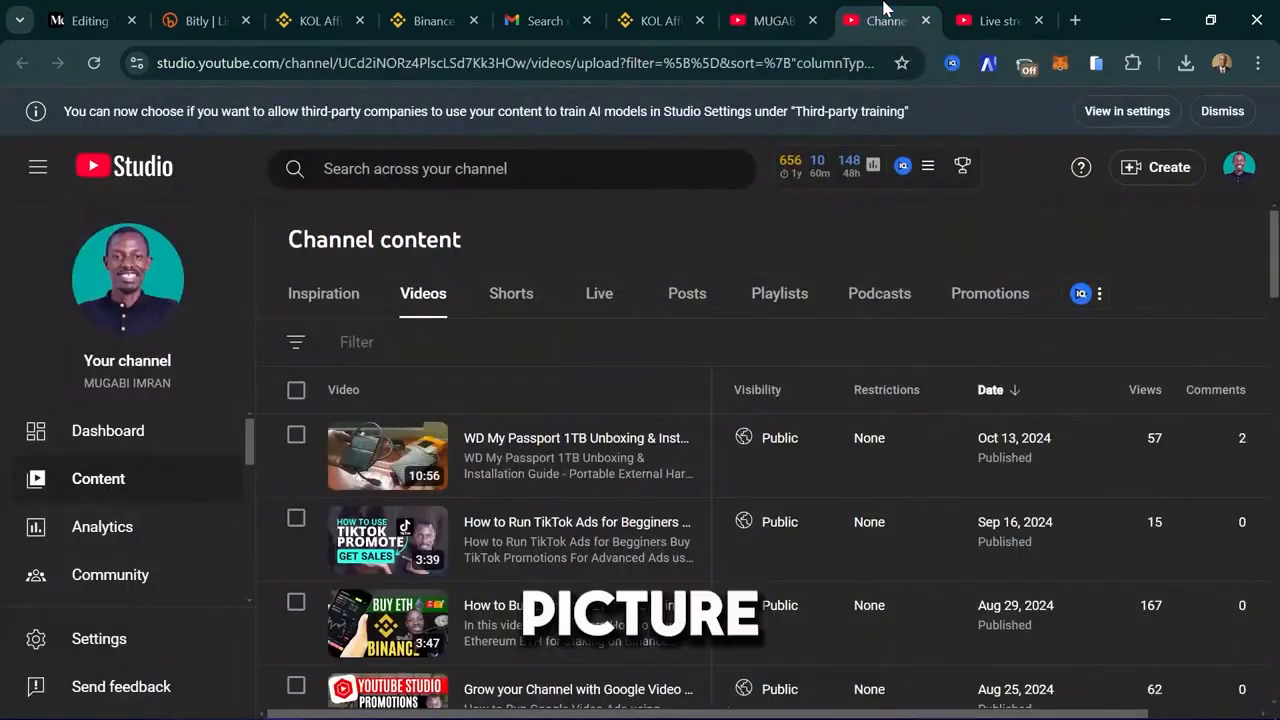
pyautogui.click(165, 62)
pyautogui.click(211, 62)
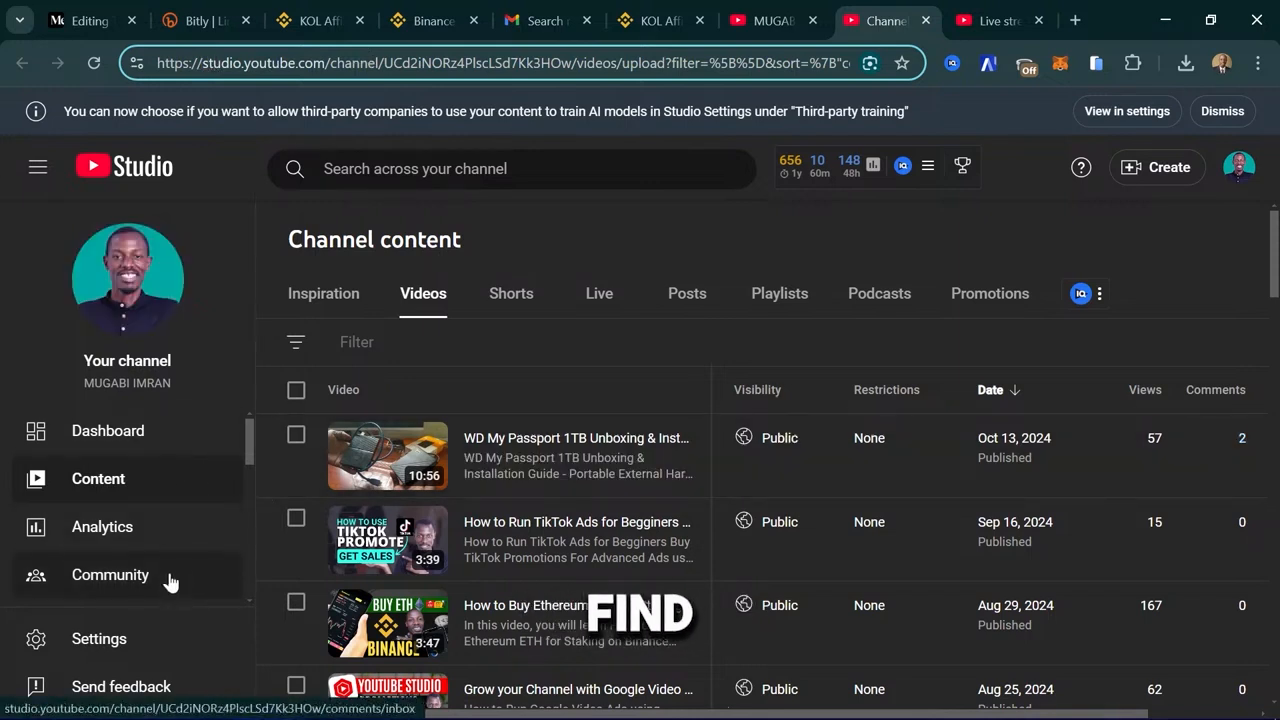
pyautogui.click(103, 530)
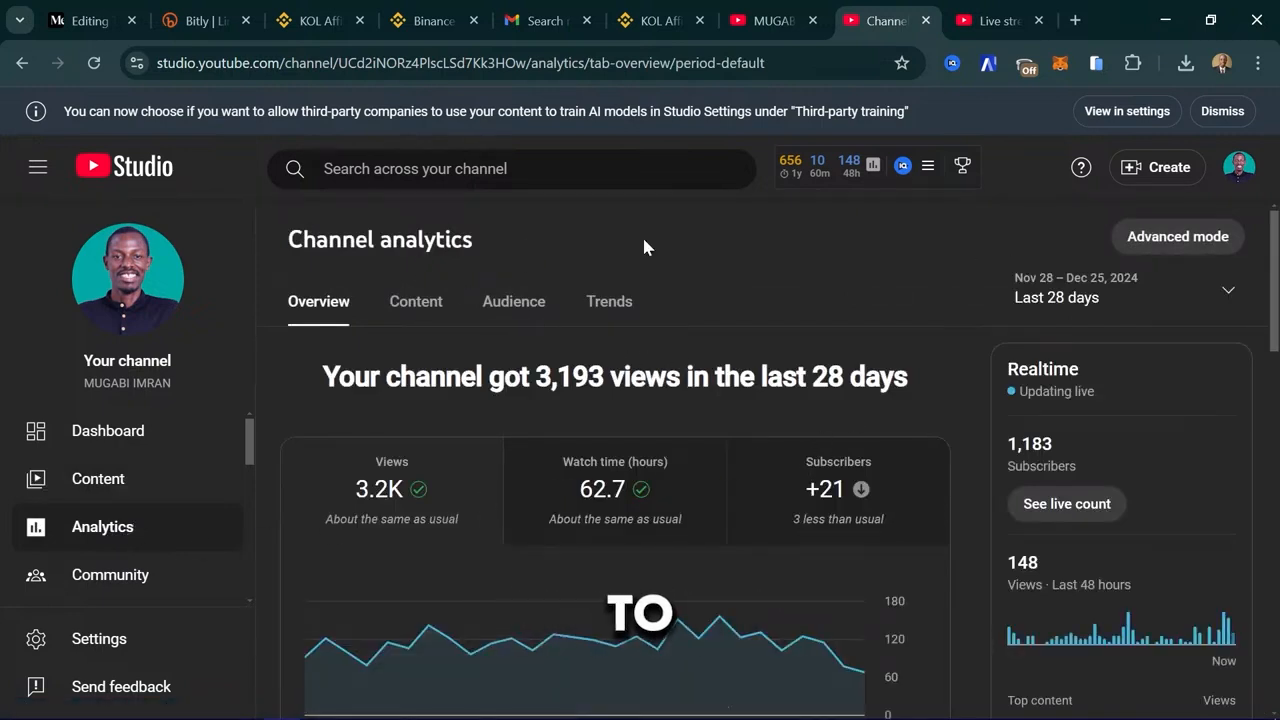
# Review the channel's Overview and Content analytics for the last 28 days, ending on the Overview
pyautogui.scroll(-1, 745, 317)
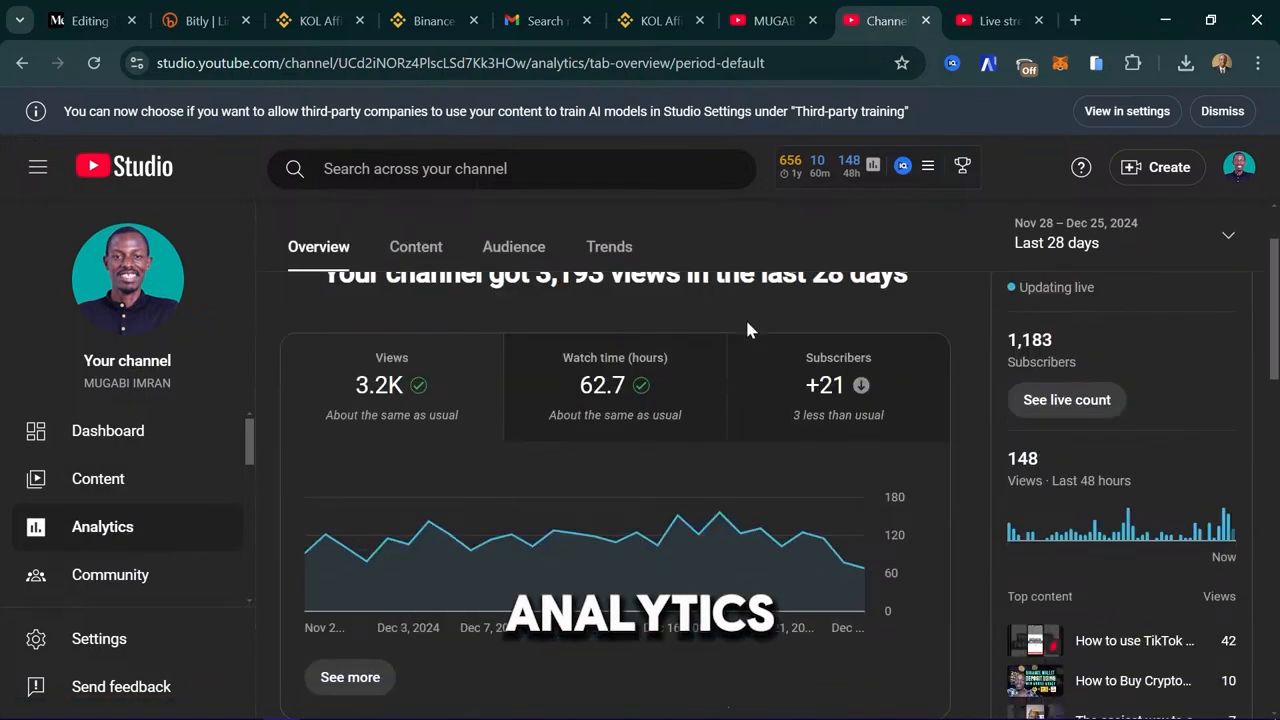
pyautogui.scroll(-3, 958, 421)
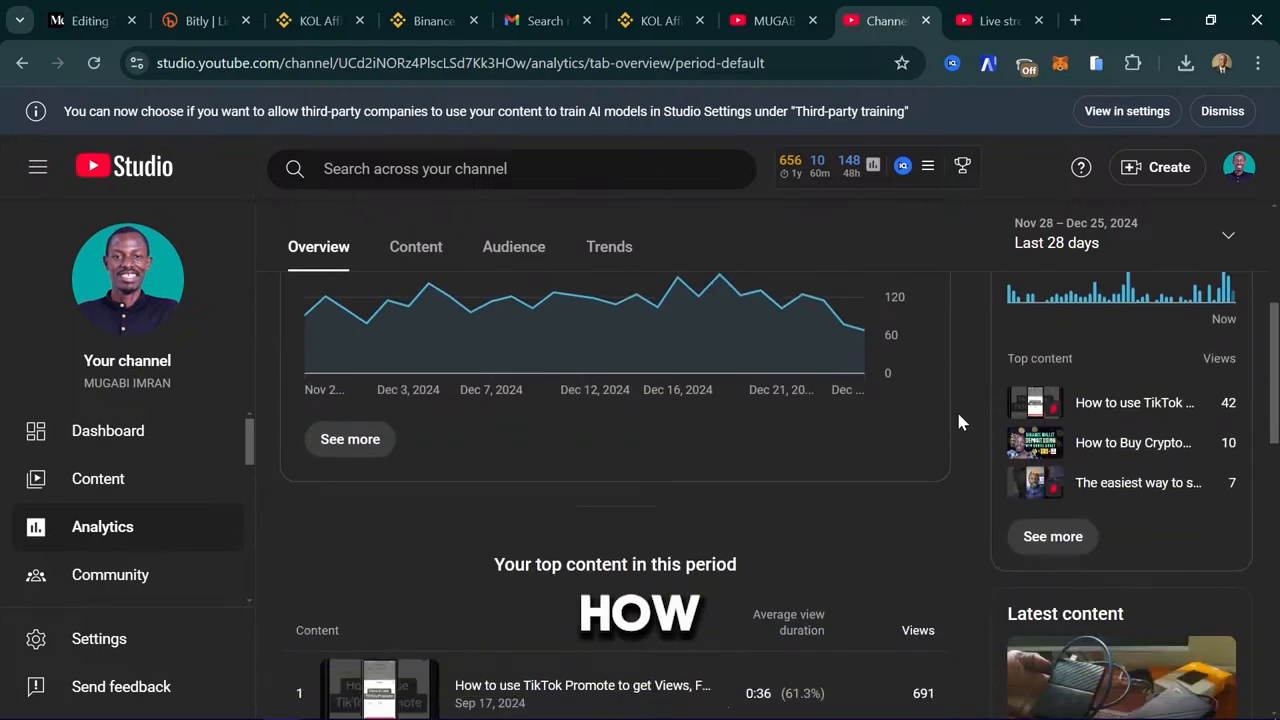
pyautogui.scroll(-1, 956, 409)
pyautogui.scroll(5, 956, 409)
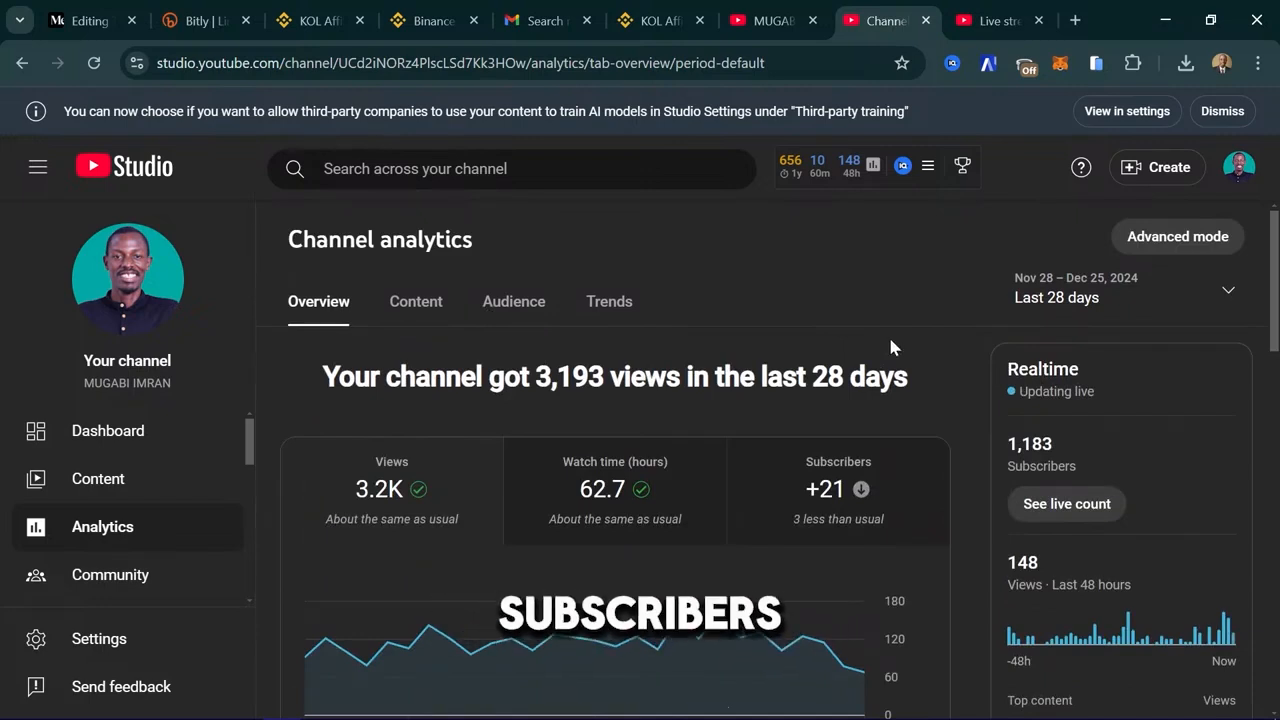
pyautogui.click(410, 305)
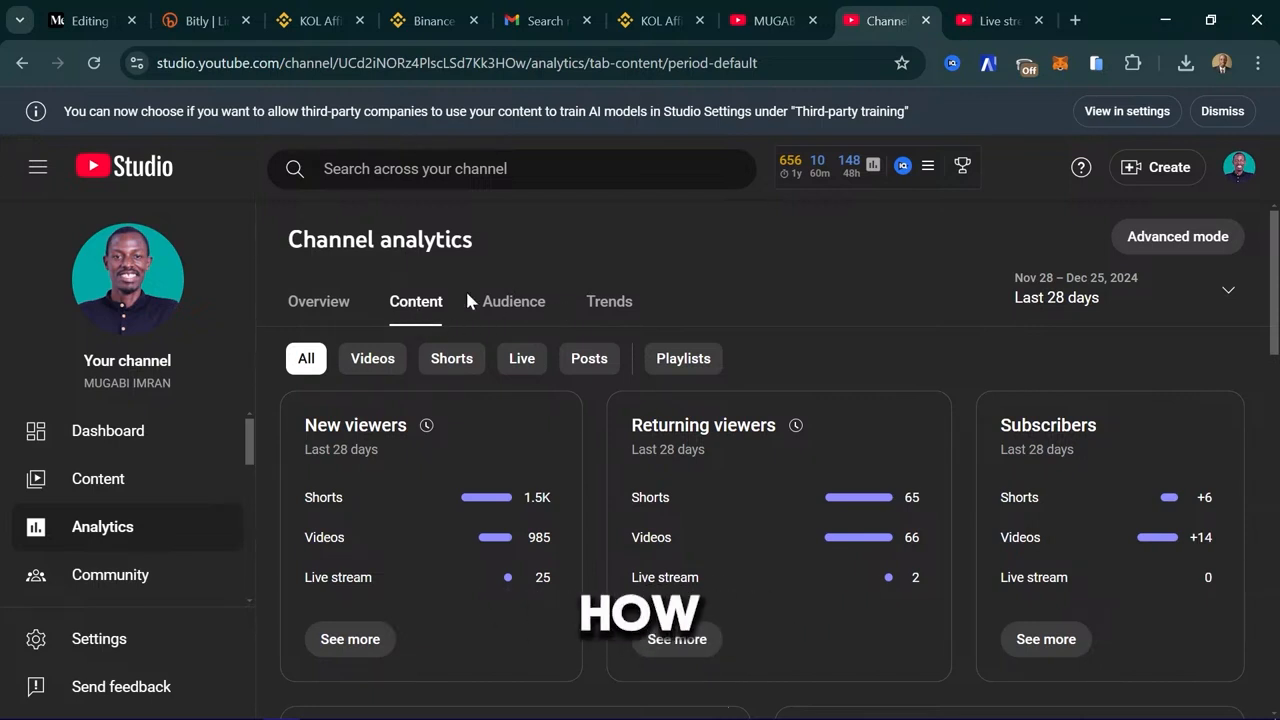
pyautogui.click(322, 316)
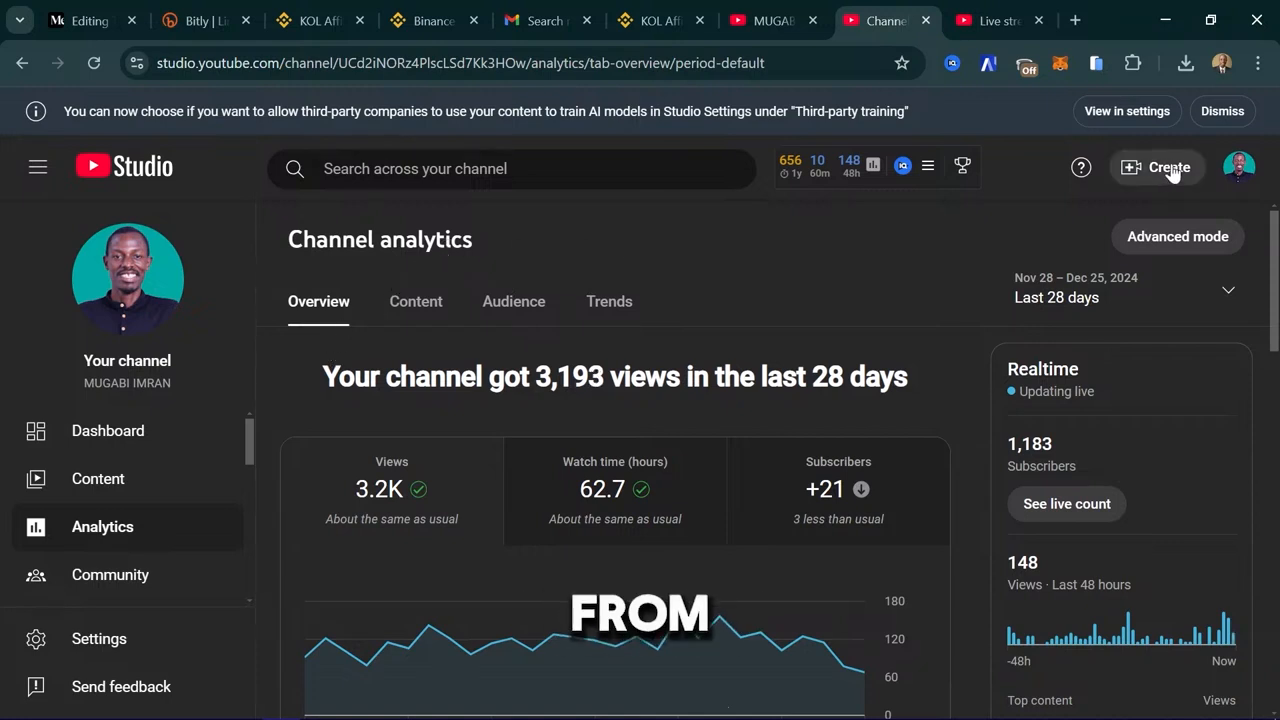
# Capture a rectangular snip of the channel analytics Overview page with Snip & Sketch, then close the resulting snip window
pyautogui.moveTo(397, 703)
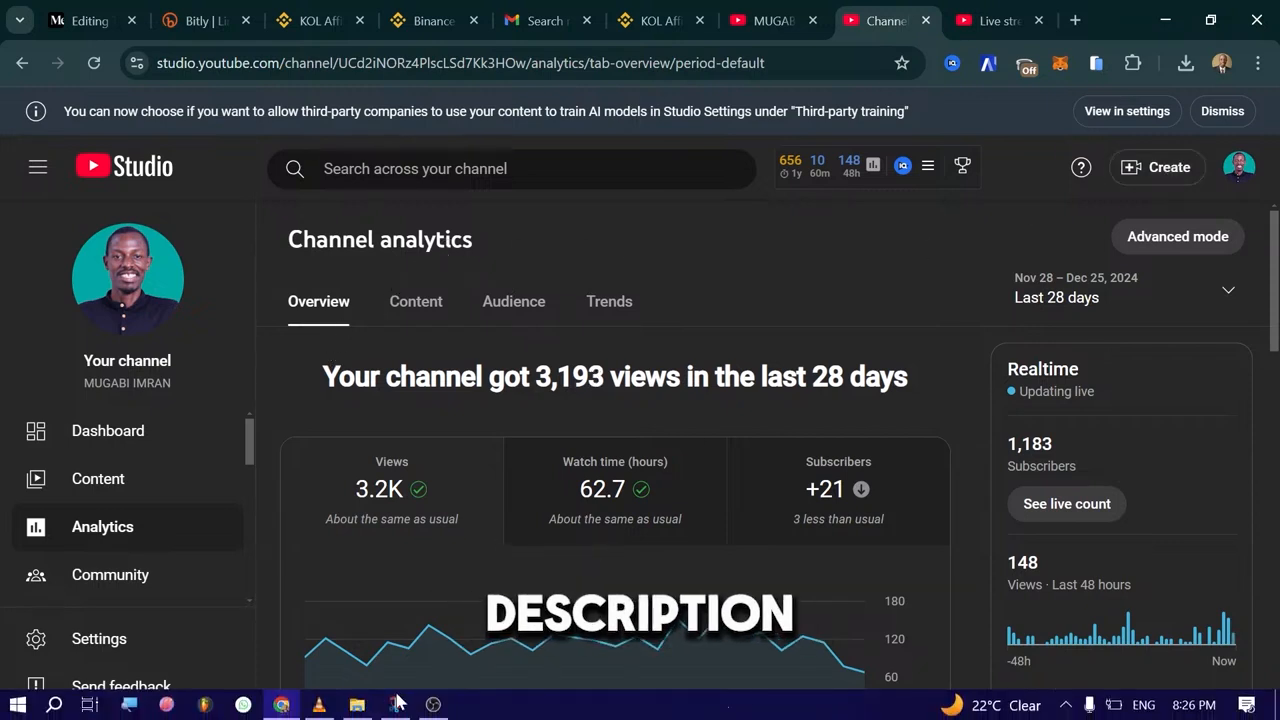
pyautogui.click(18, 704)
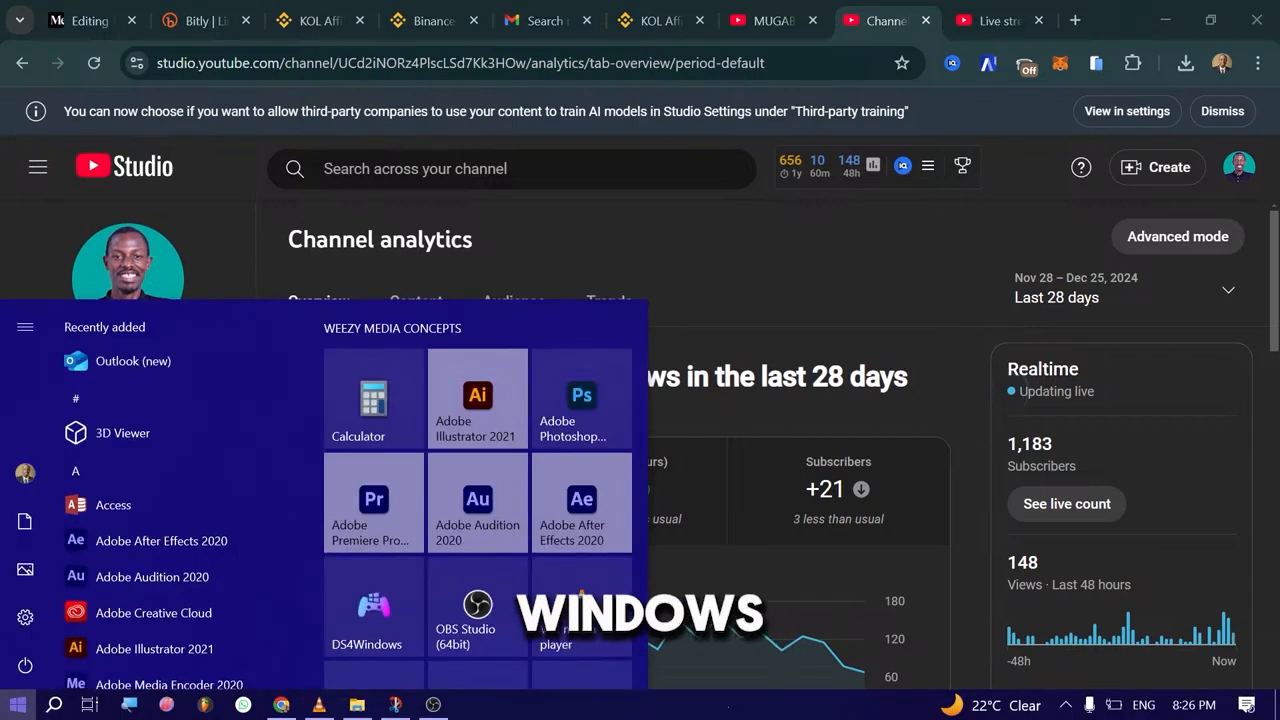
pyautogui.write('snip')
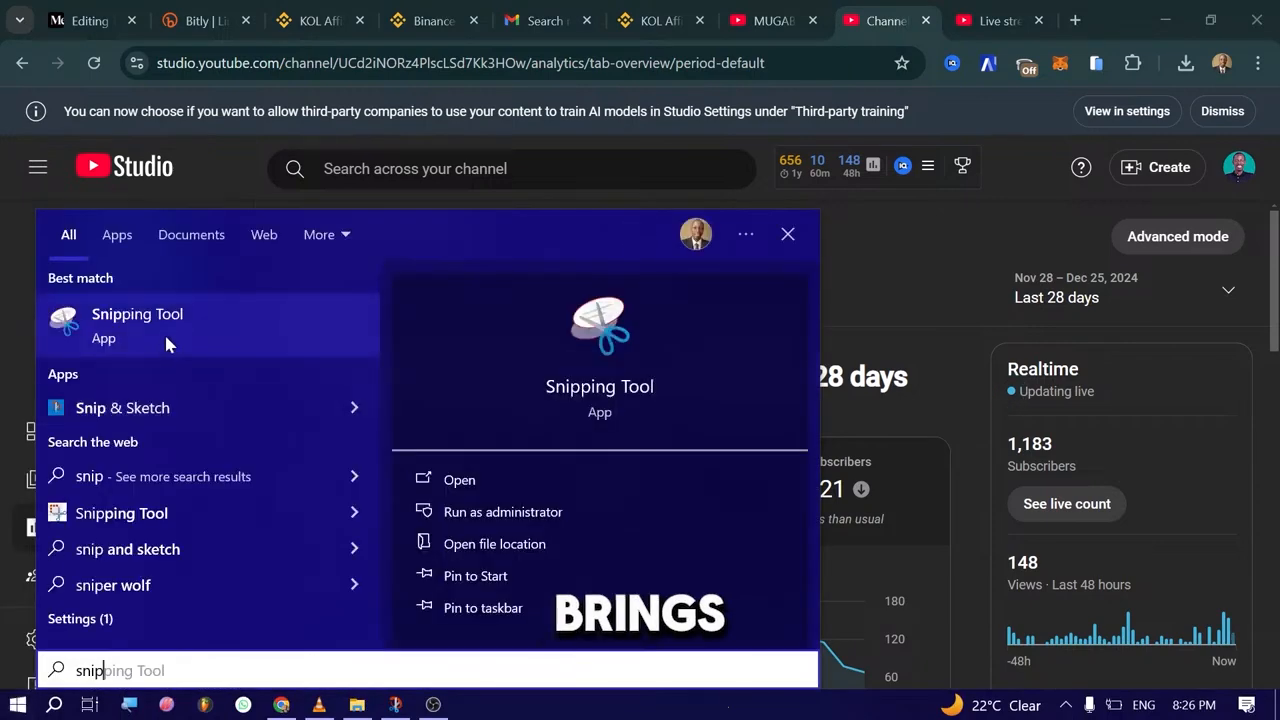
pyautogui.click(177, 407)
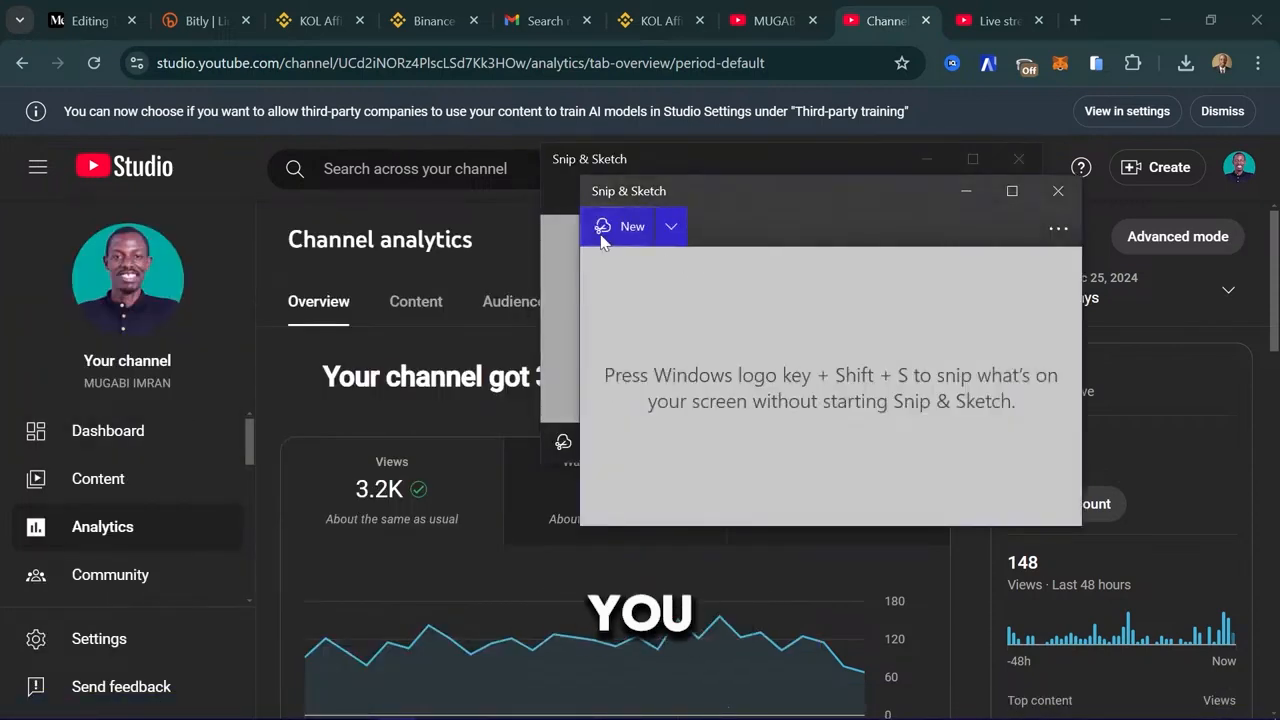
pyautogui.click(603, 228)
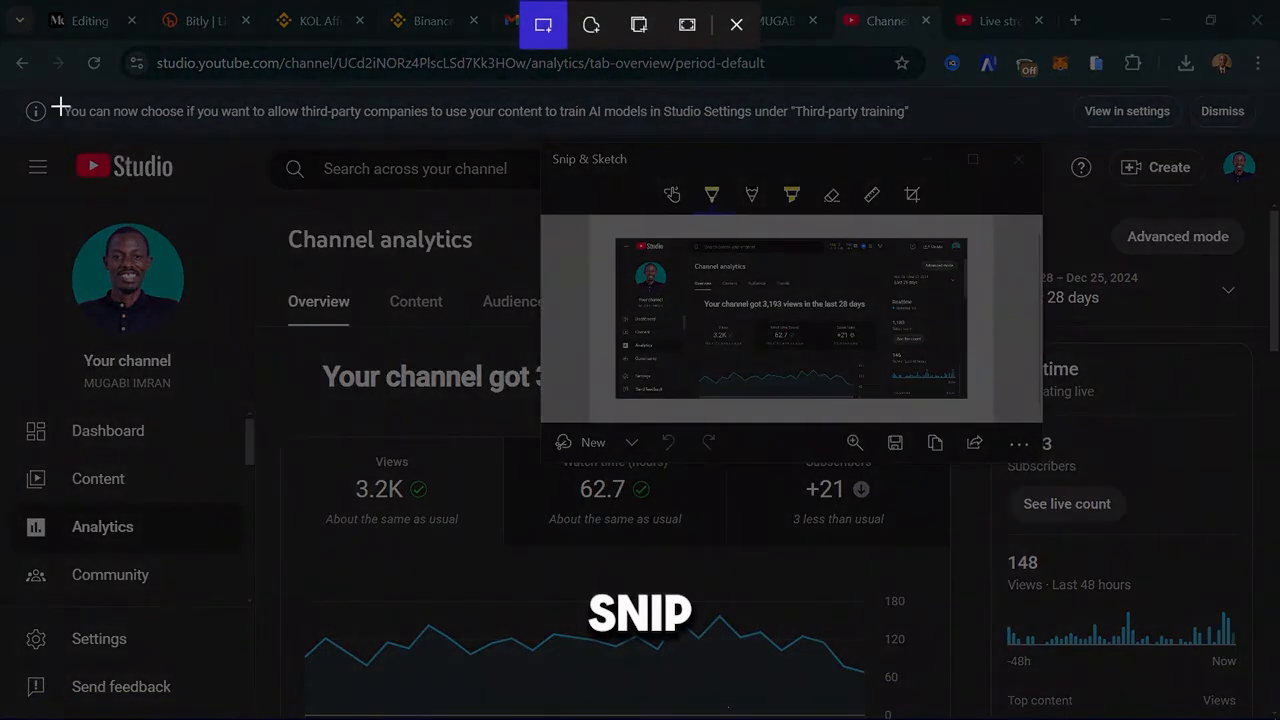
pyautogui.moveTo(15, 136); pyautogui.dragTo(986, 466)
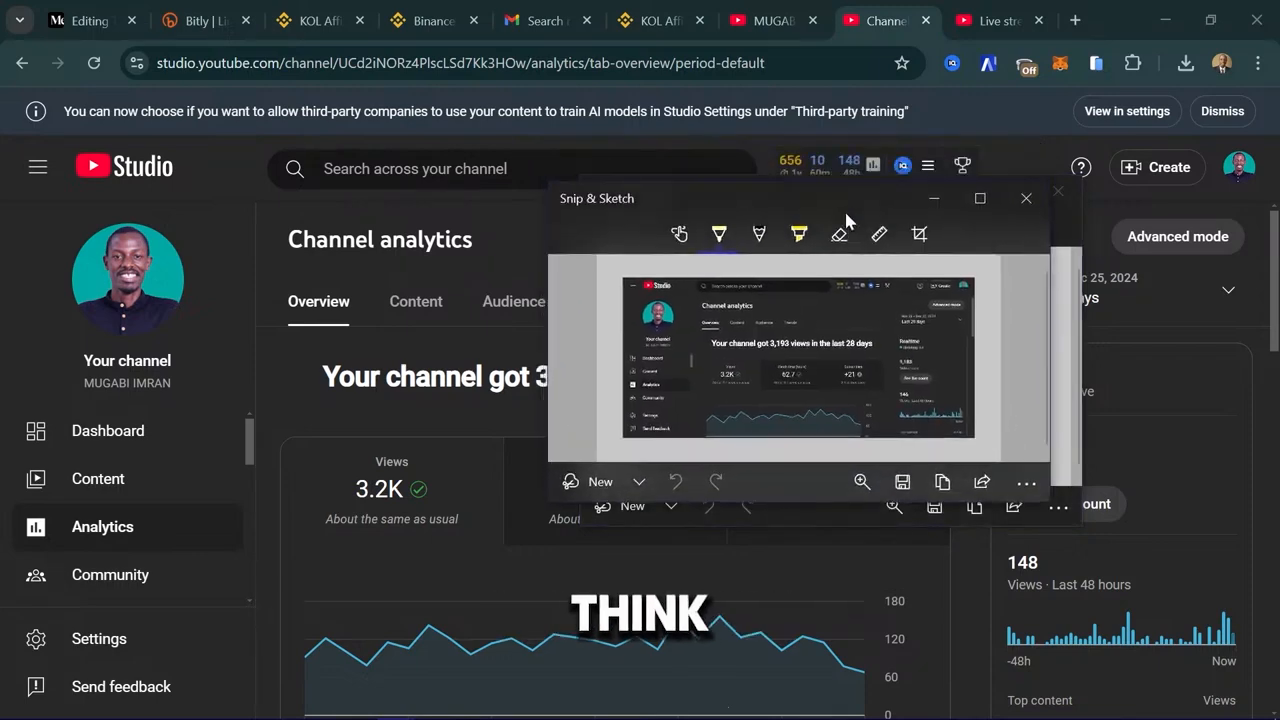
pyautogui.moveTo(886, 382); pyautogui.dragTo(946, 267)
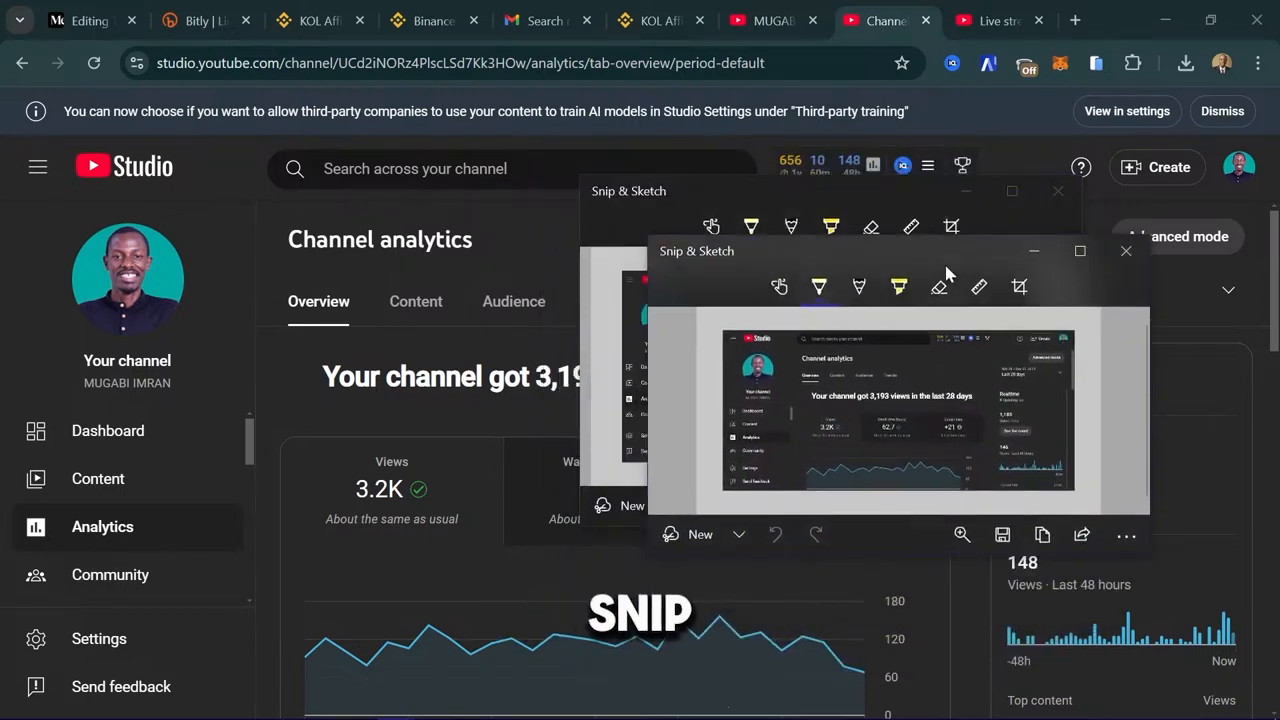
pyautogui.click(1121, 261)
# Return to the Binance registration form and replace the question 15 performance metrics image by uploading the channel analytics screenshot again
pyautogui.click(637, 8)
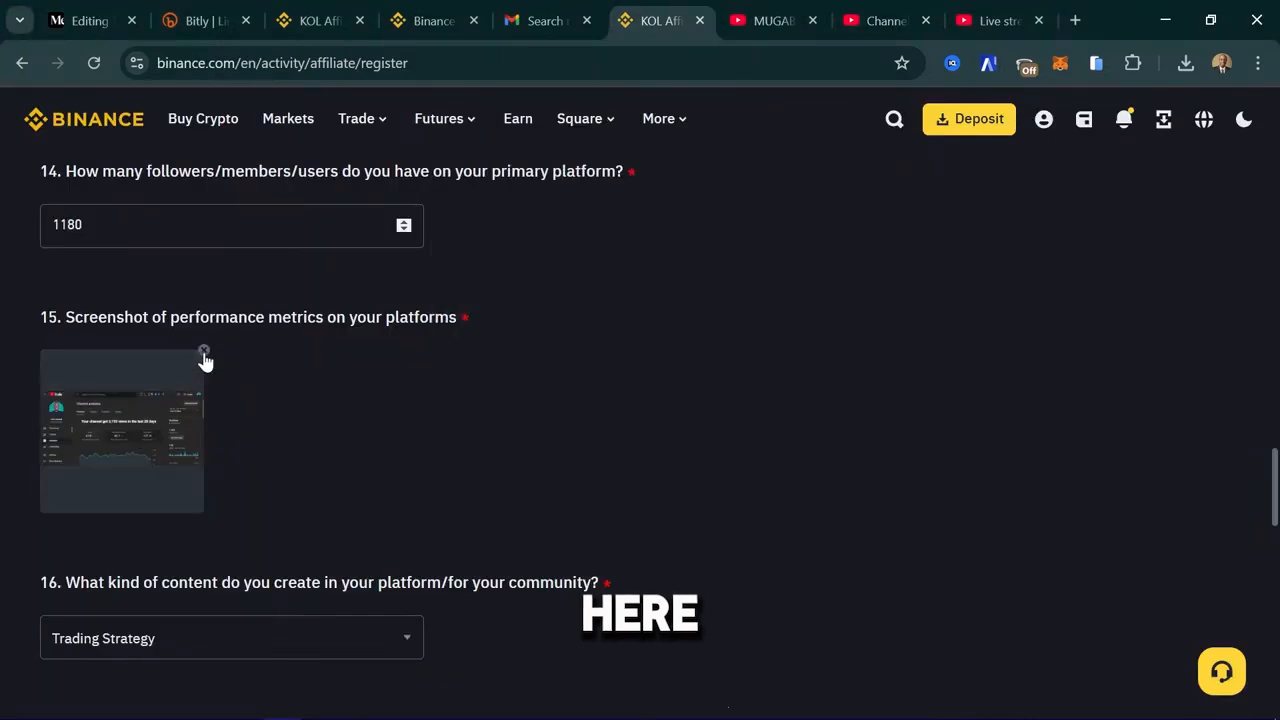
pyautogui.click(204, 350)
pyautogui.click(142, 423)
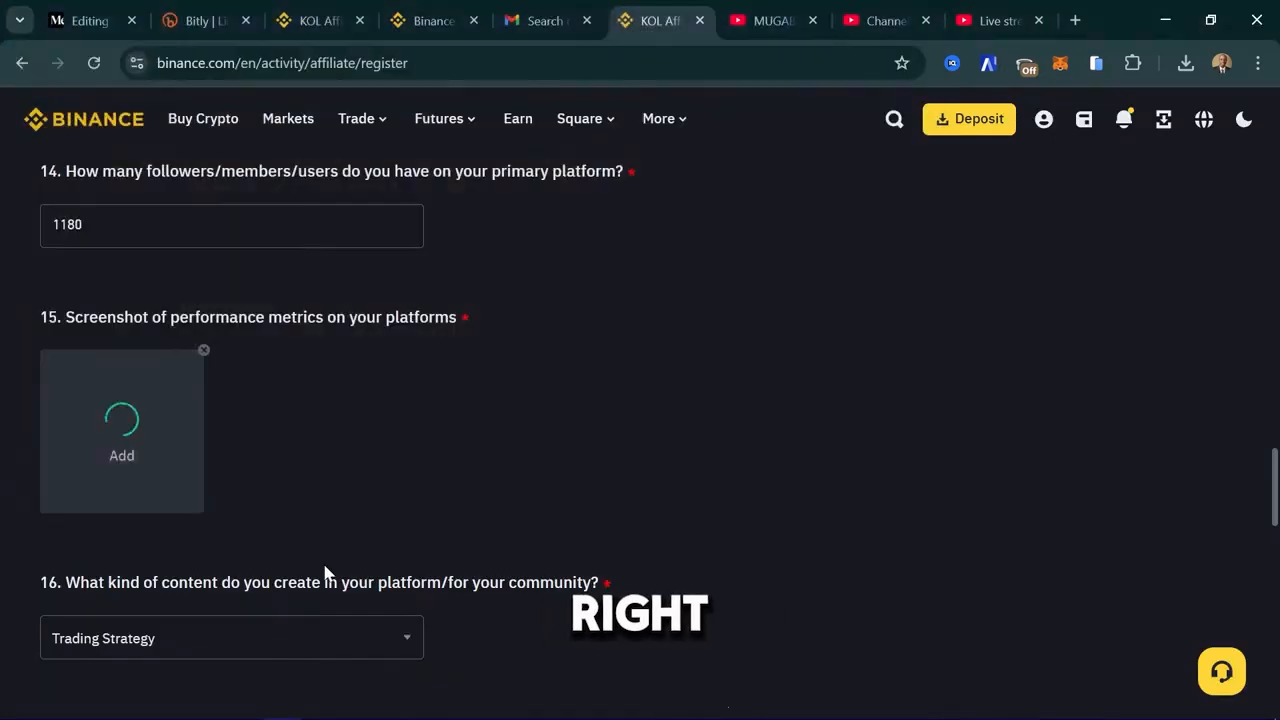
pyautogui.scroll(-2, 553, 420)
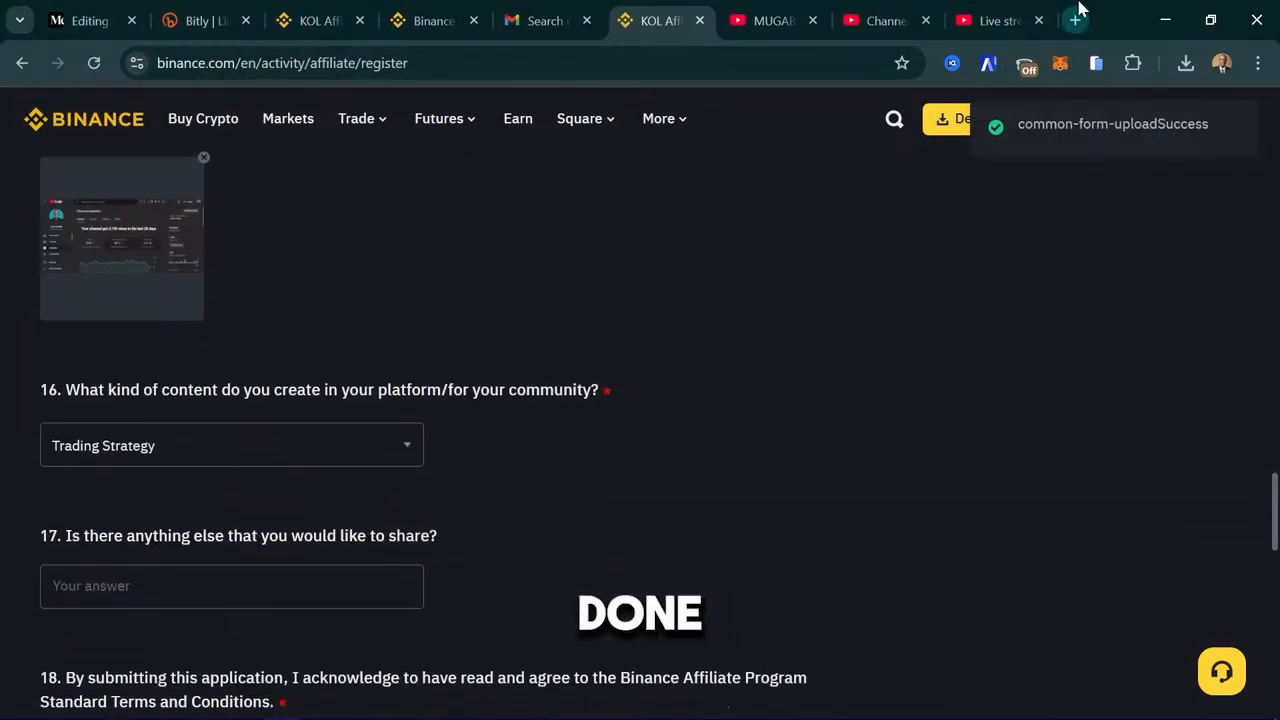
# Open tiktok.com in a new browser tab and sign in to TikTok with the Google account
pyautogui.click(1076, 14)
pyautogui.write('tiktok.com')
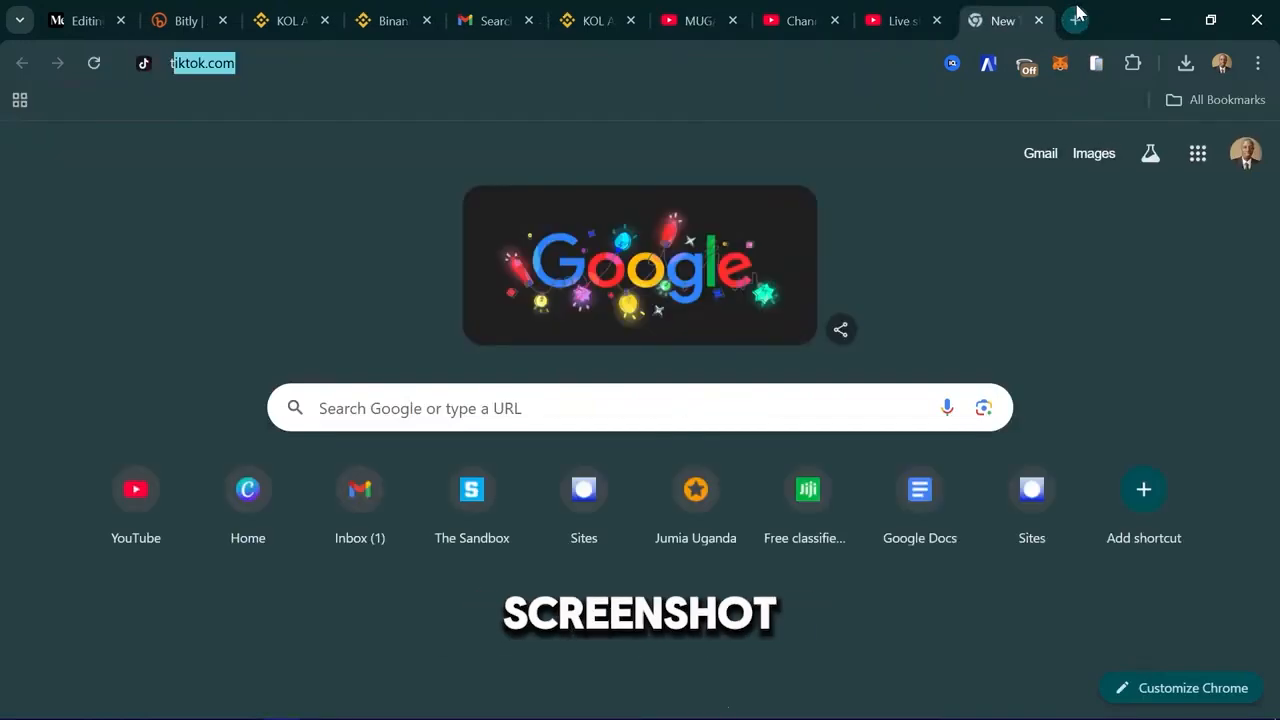
pyautogui.press('Return')
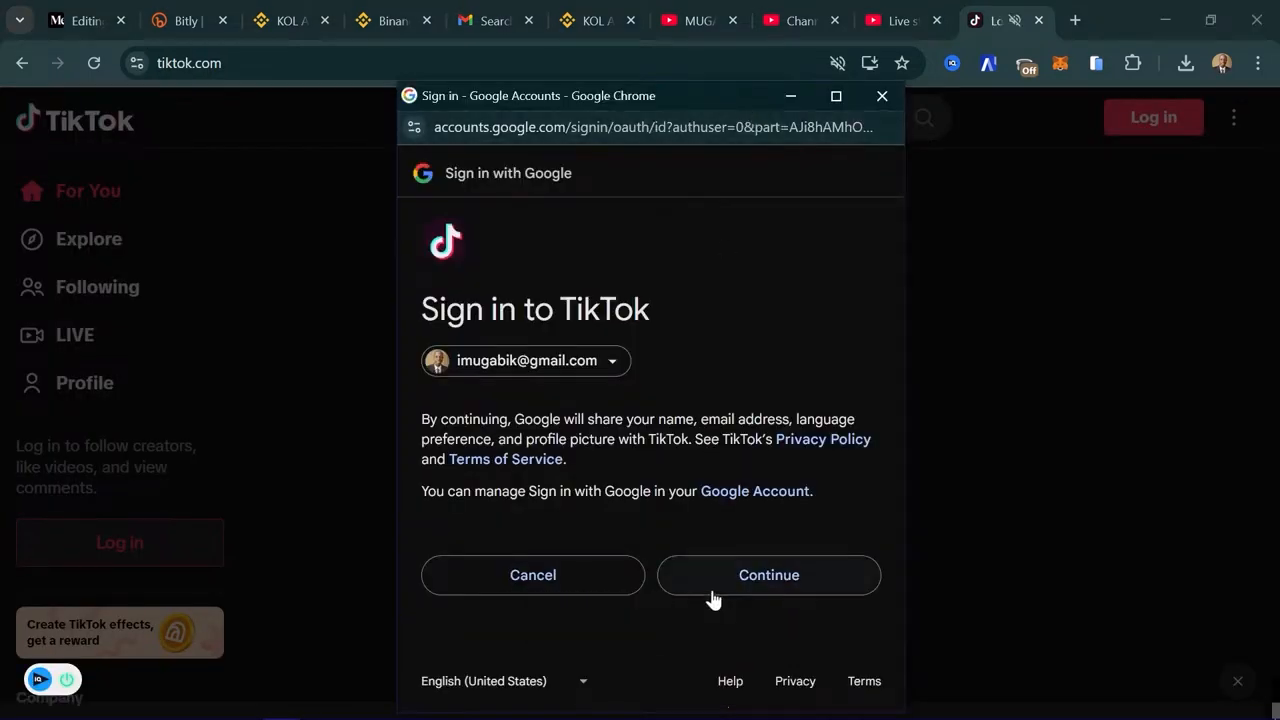
pyautogui.click(711, 586)
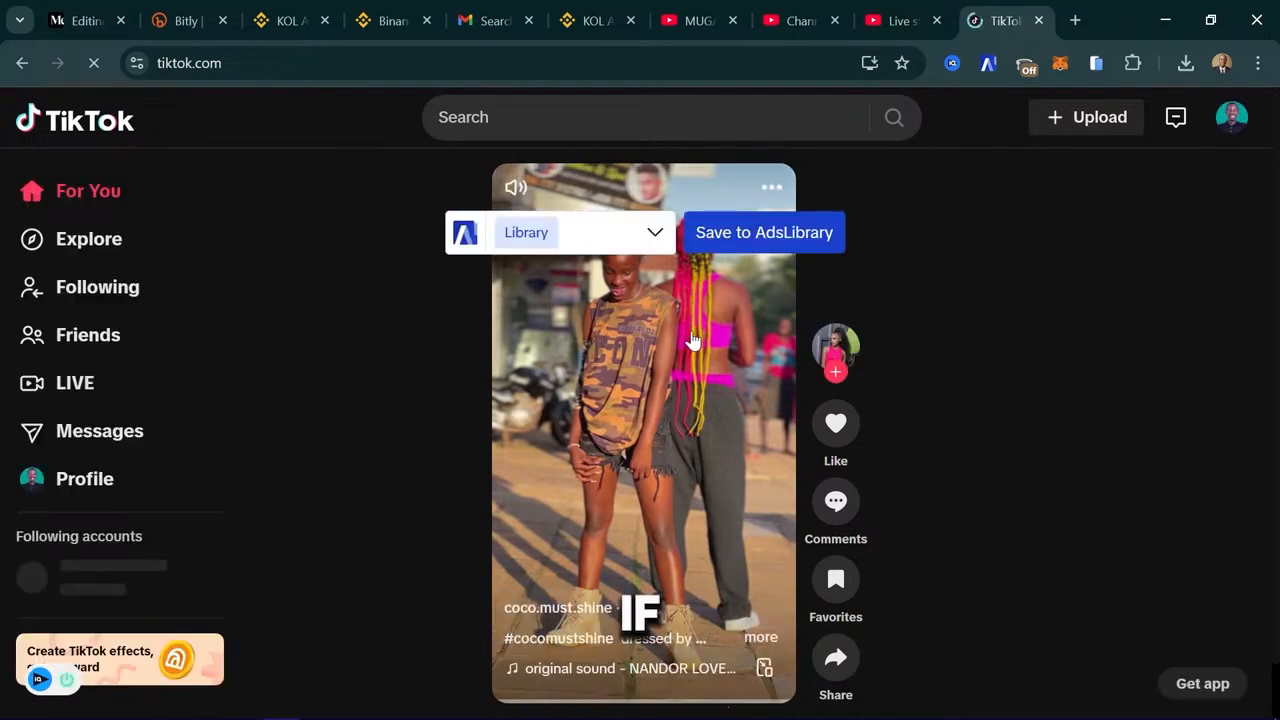
# Dismiss the TikTok notification pop-ups and open the account's Business Suite
pyautogui.moveTo(1240, 120)
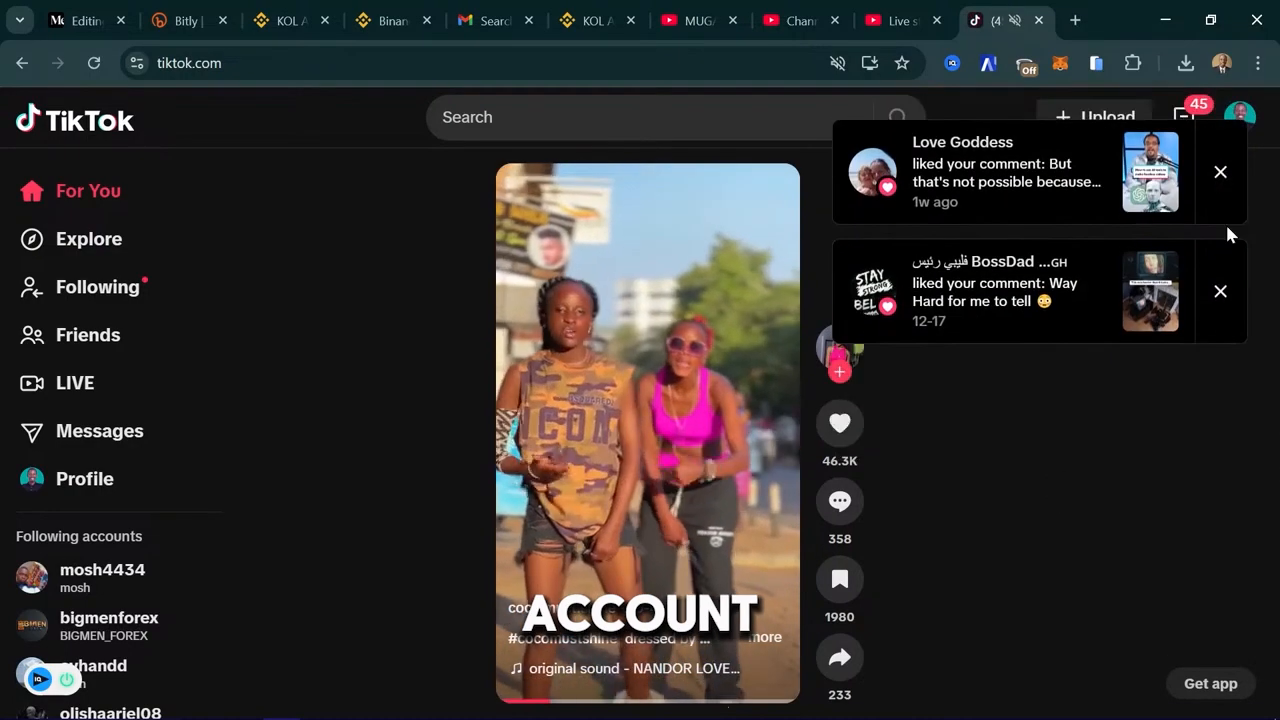
pyautogui.click(1222, 174)
pyautogui.click(1221, 176)
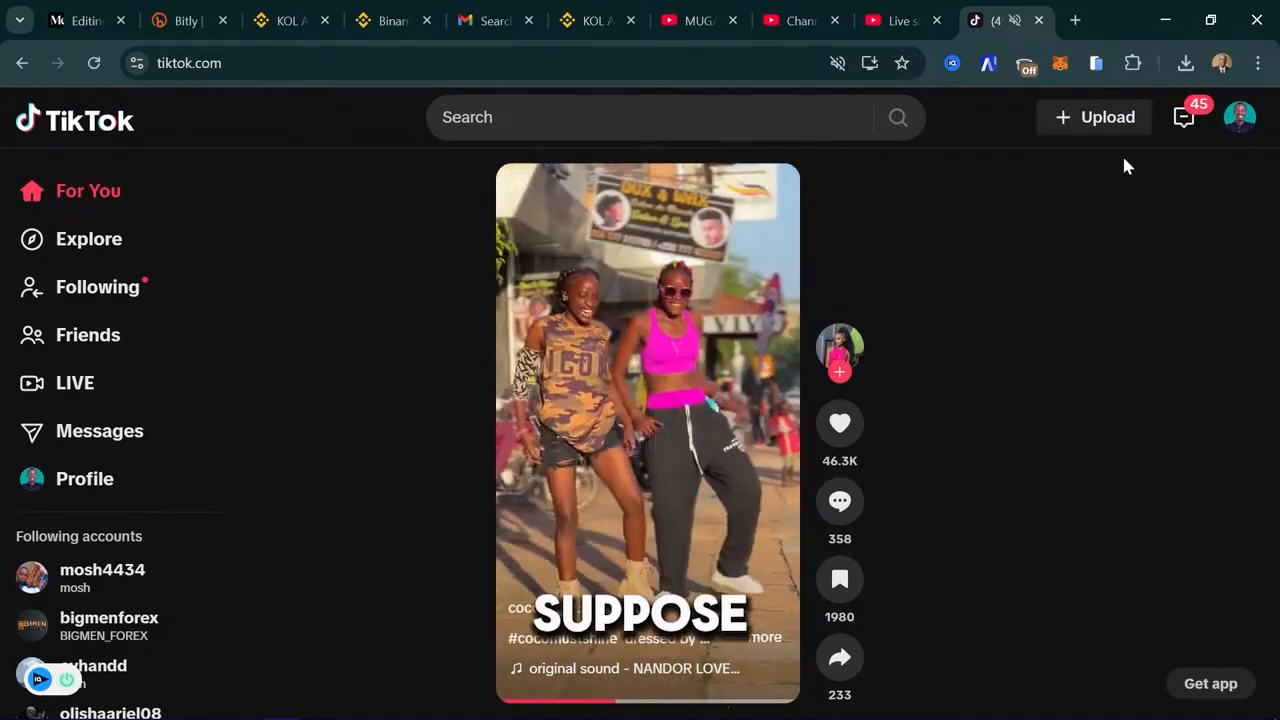
pyautogui.moveTo(1240, 122)
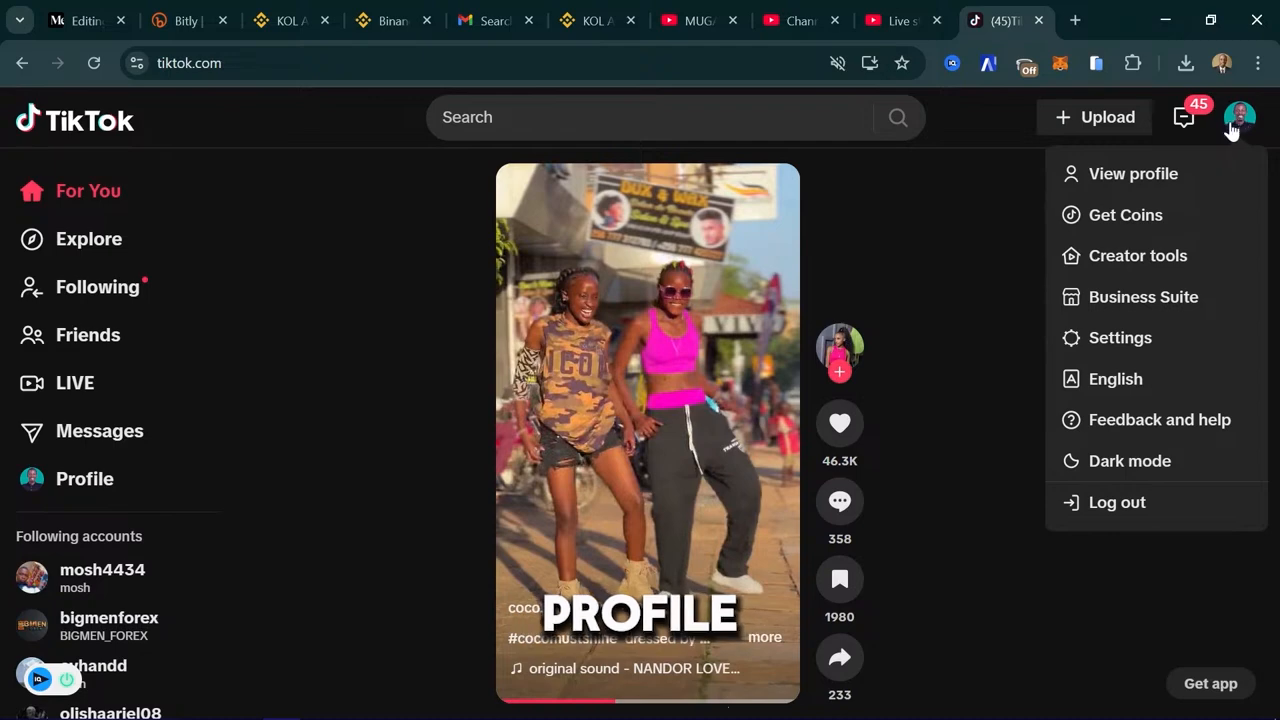
pyautogui.click(1148, 300)
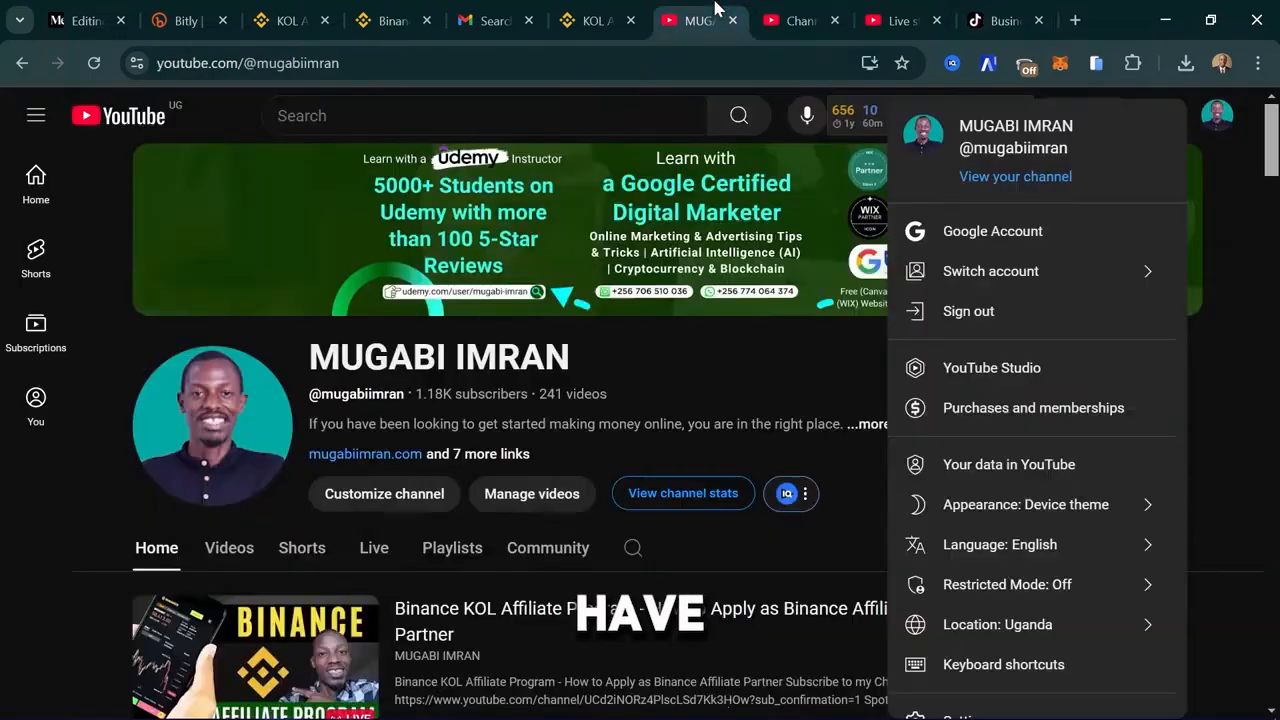
# Switch to the YouTube channel page and browse its Videos list for a TikTok business account tutorial
pyautogui.click(691, 430)
pyautogui.click(890, 180)
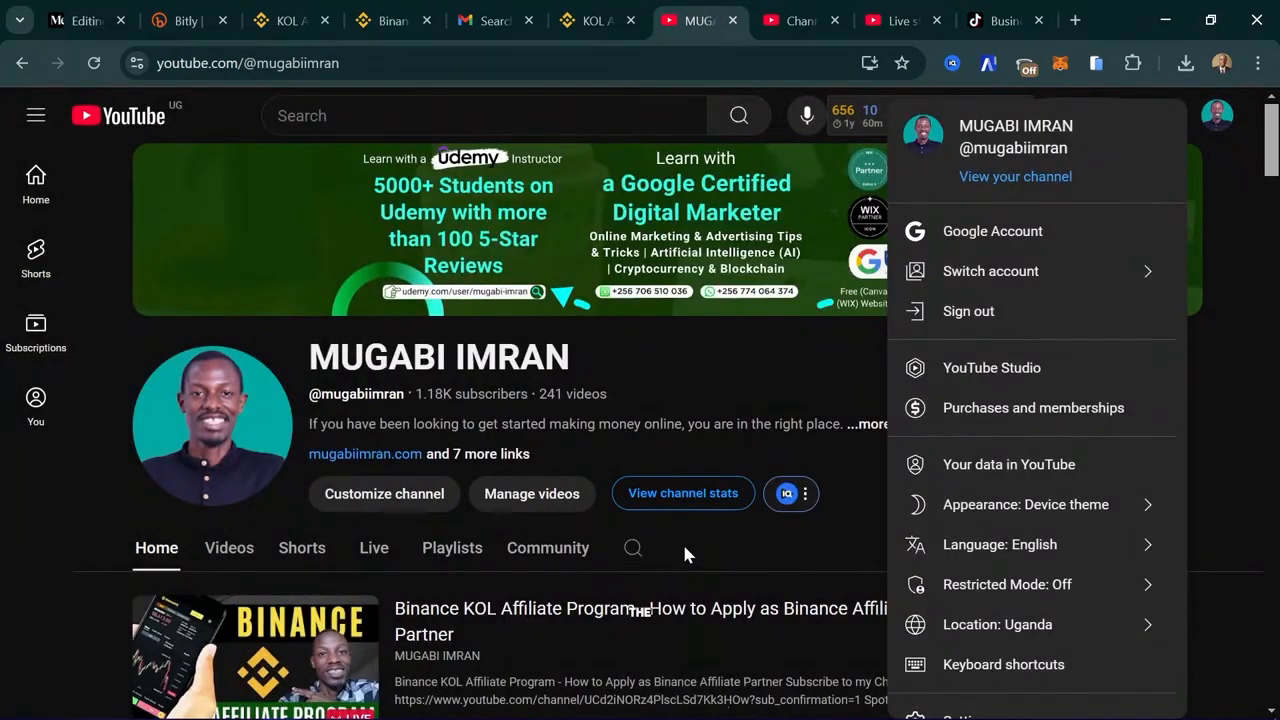
pyautogui.click(222, 538)
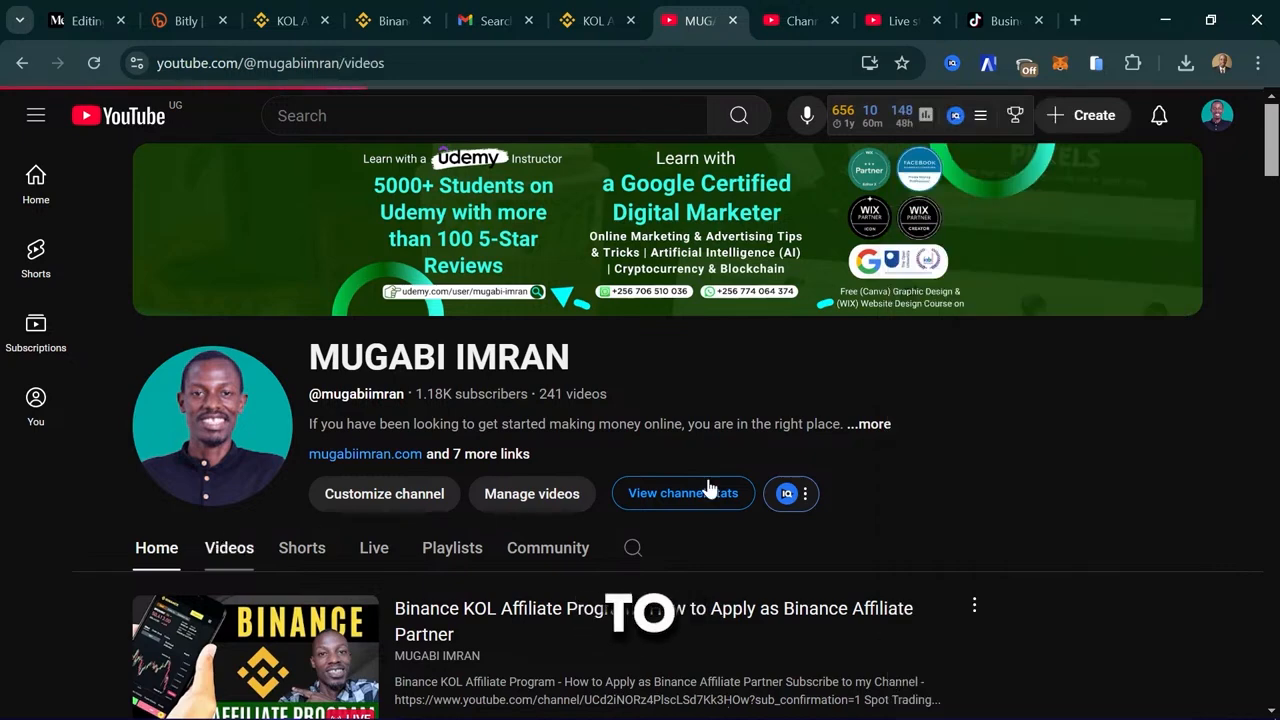
pyautogui.scroll(-2, 798, 680)
pyautogui.scroll(-1, 798, 680)
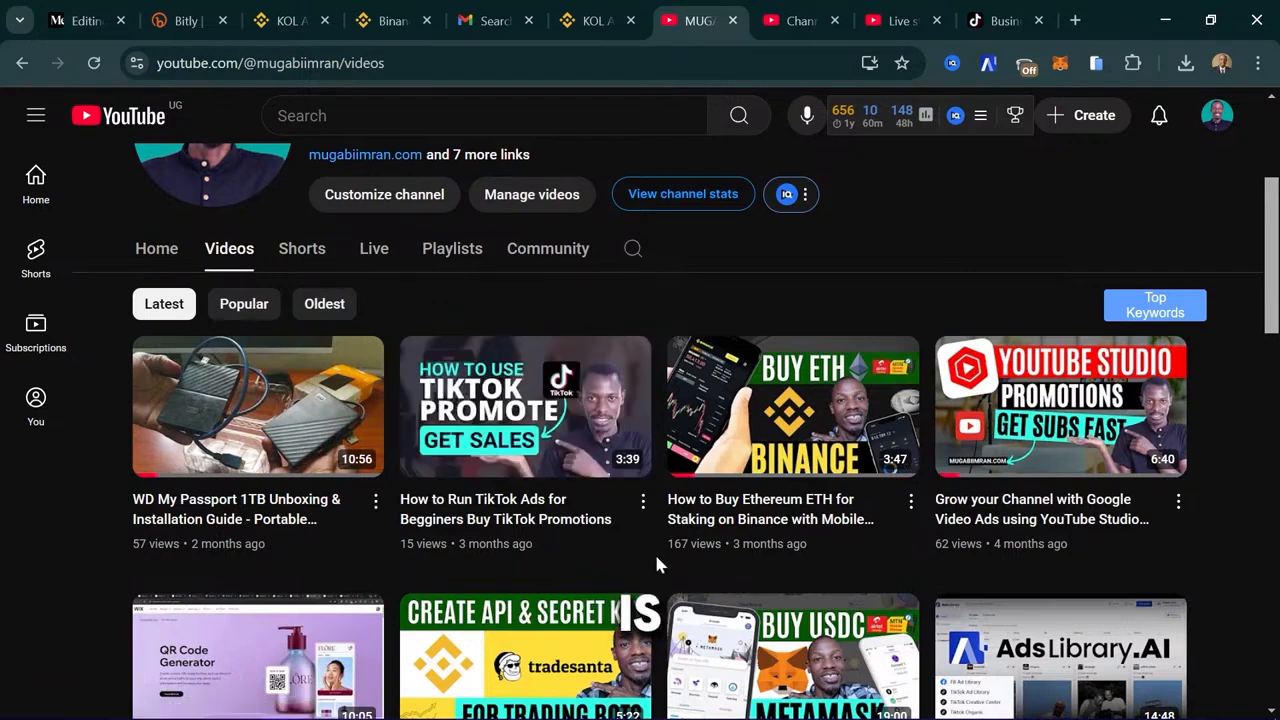
pyautogui.scroll(-9, 633, 561)
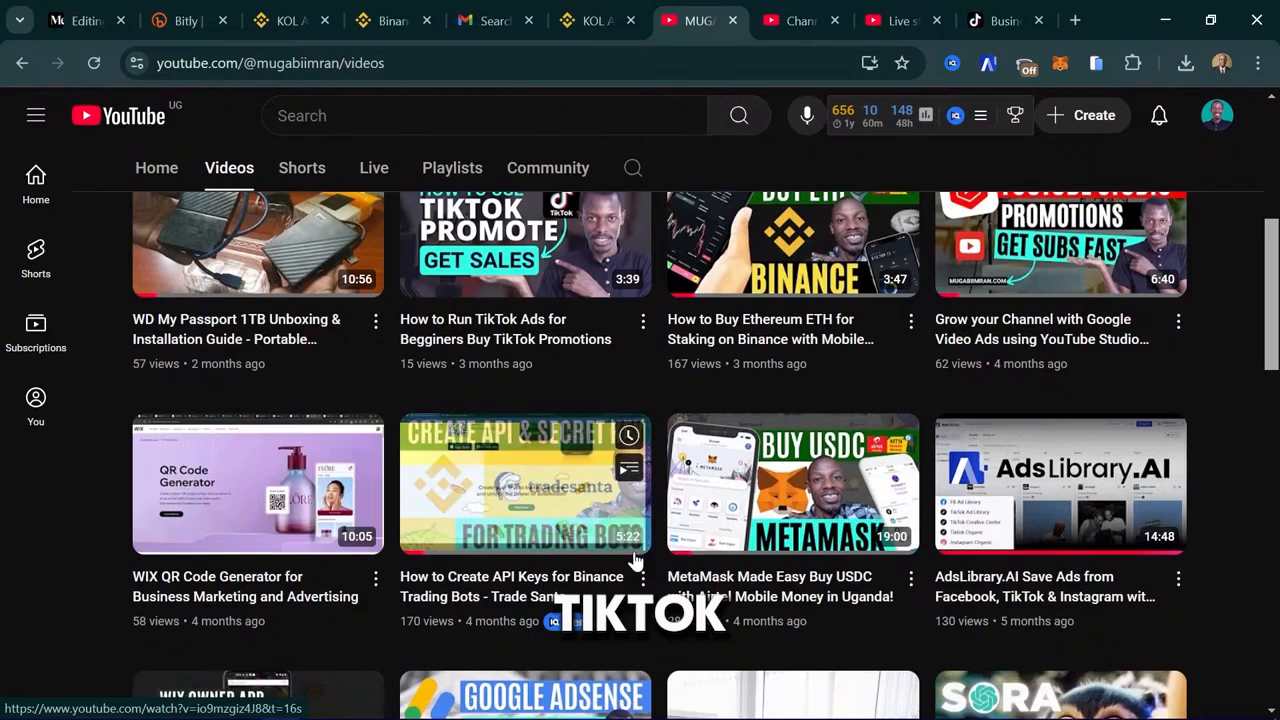
pyautogui.scroll(-8, 633, 561)
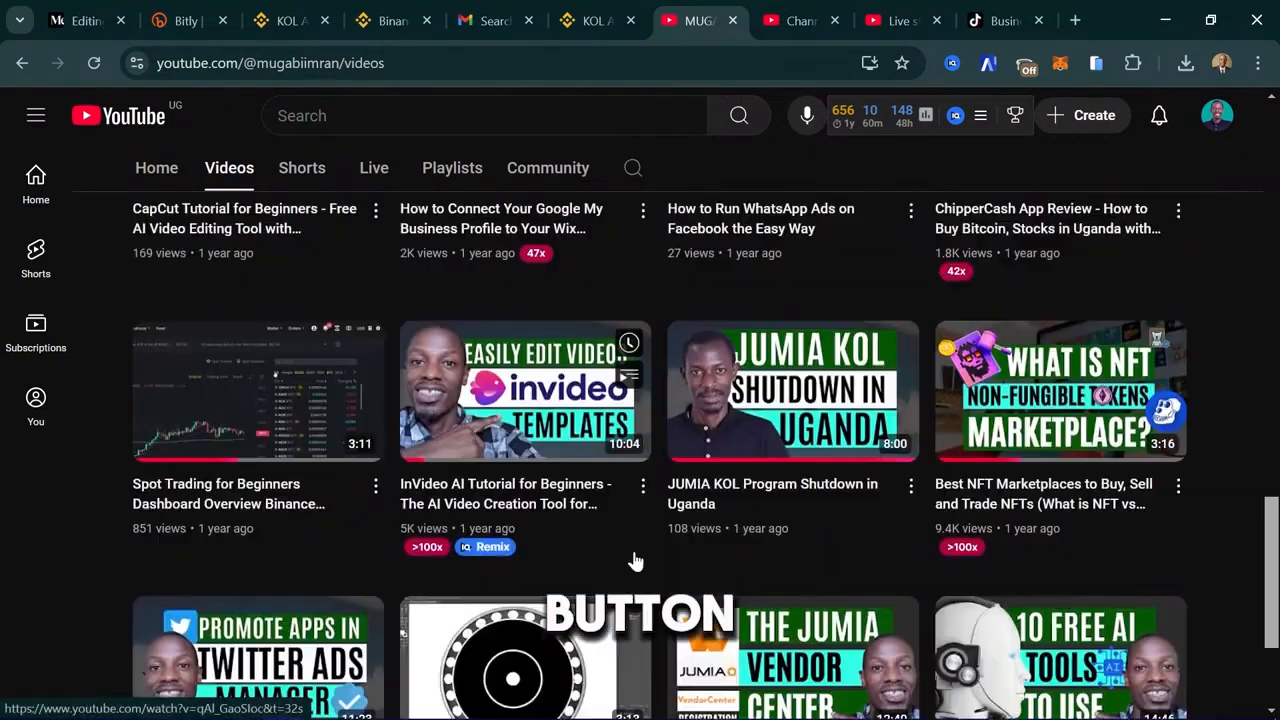
pyautogui.scroll(9, 633, 561)
pyautogui.scroll(15, 633, 561)
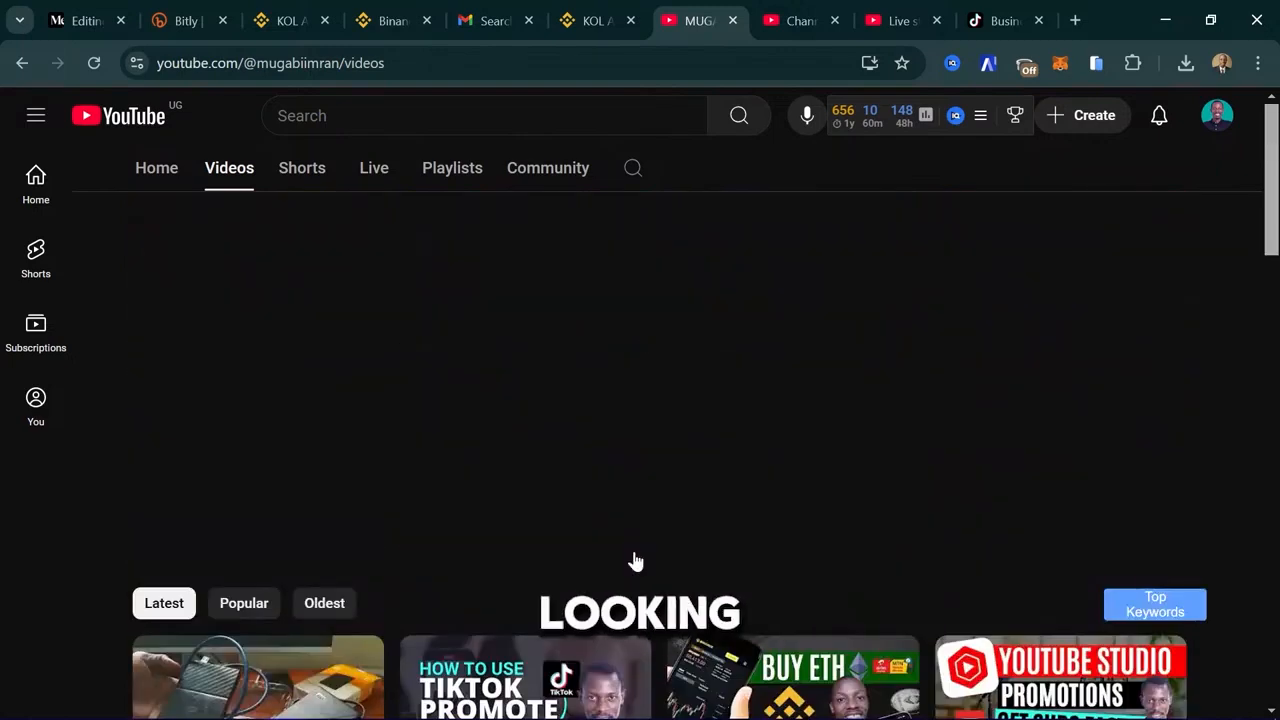
# Search within the YouTube channel for "tiktok" and look through the results for the business account video
pyautogui.click(621, 551)
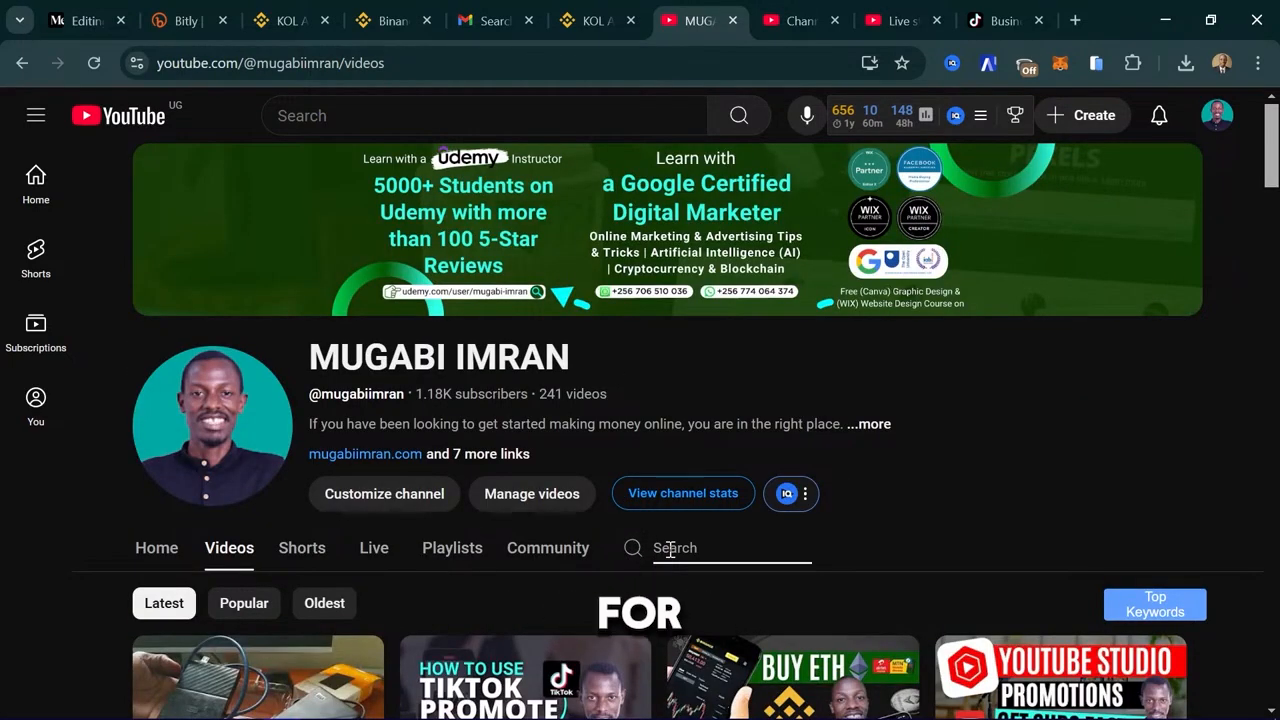
pyautogui.write('tiktok')
pyautogui.press('Return')
pyautogui.scroll(-5, 763, 501)
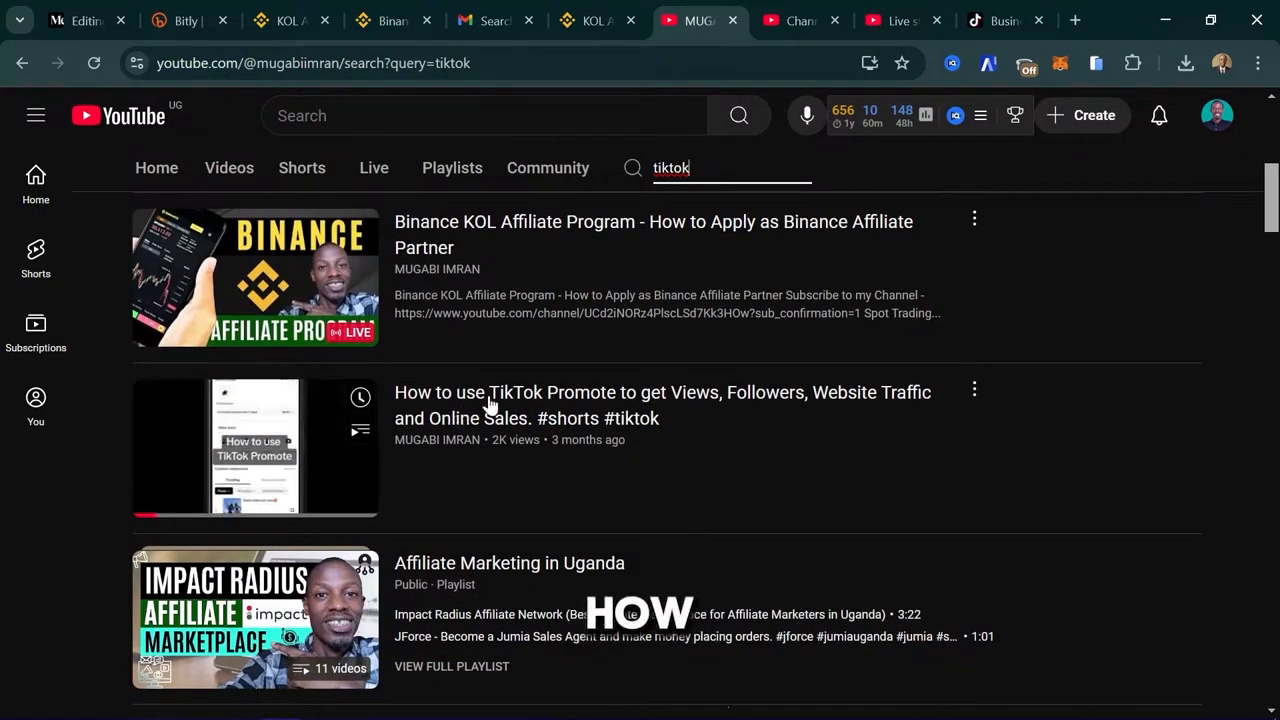
pyautogui.scroll(-2, 723, 393)
pyautogui.scroll(-2, 723, 391)
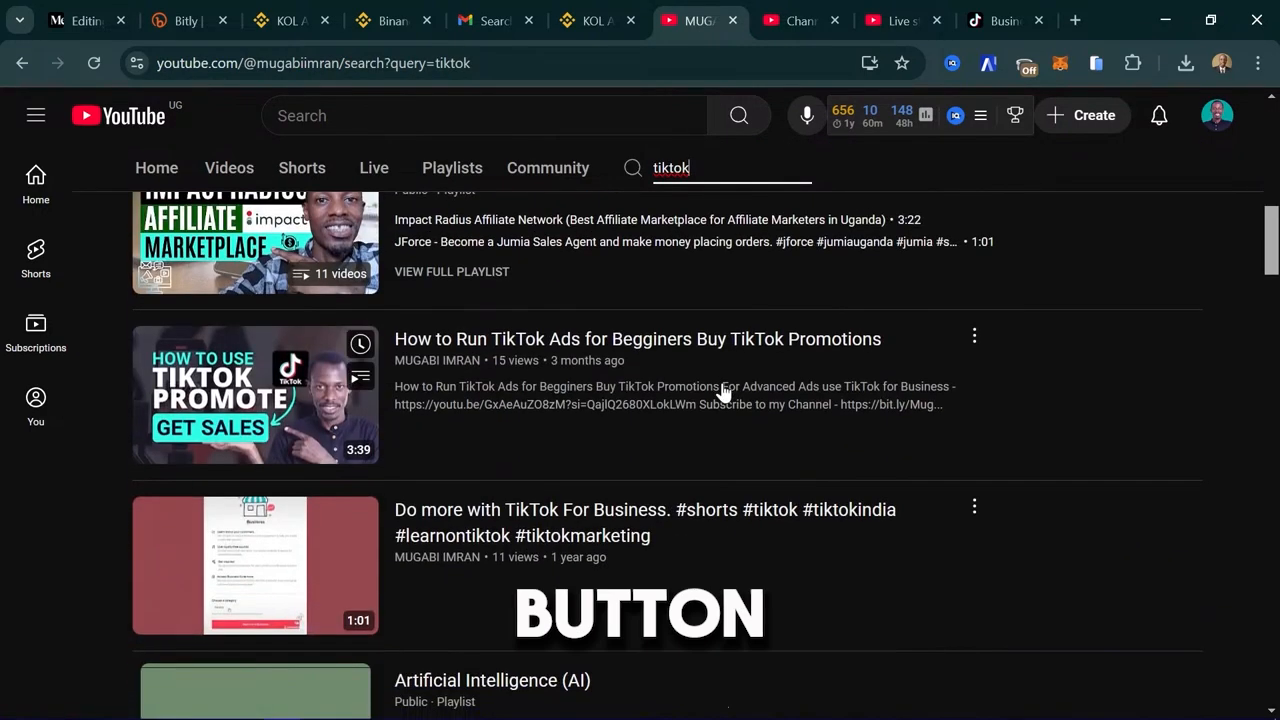
pyautogui.scroll(-3, 680, 360)
pyautogui.scroll(-9, 670, 352)
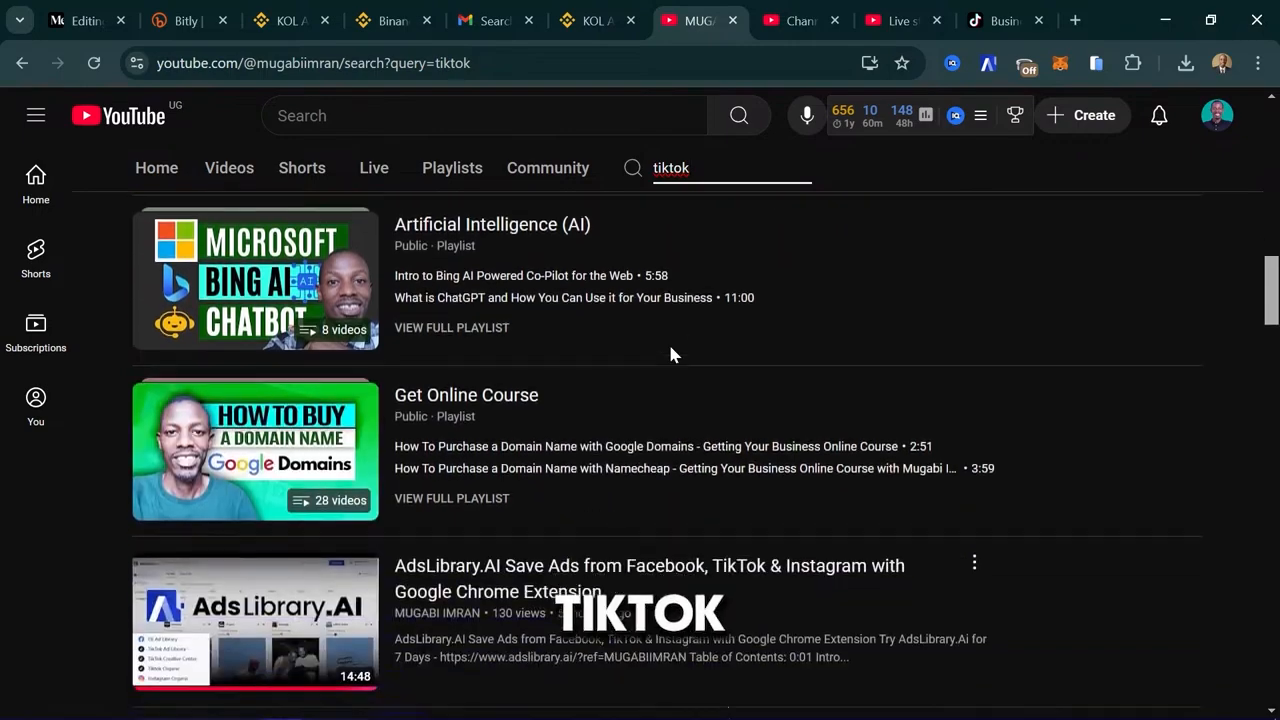
pyautogui.scroll(-8, 672, 354)
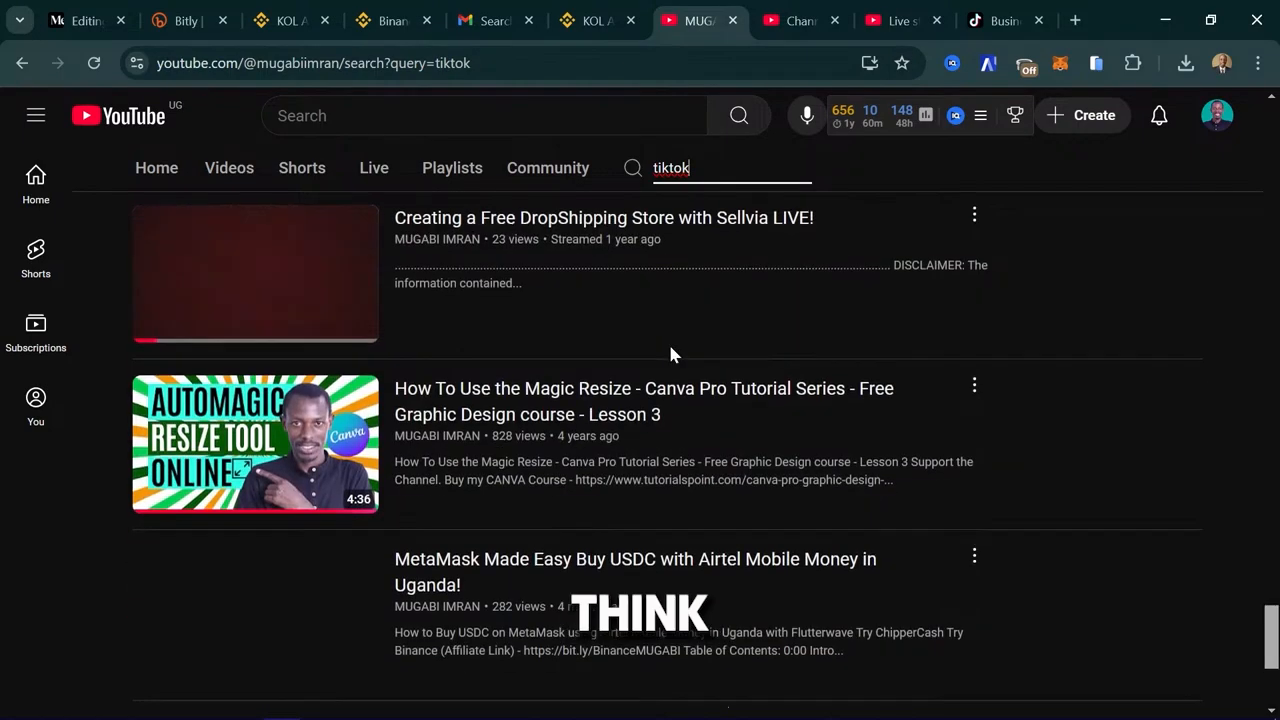
pyautogui.scroll(-10, 672, 357)
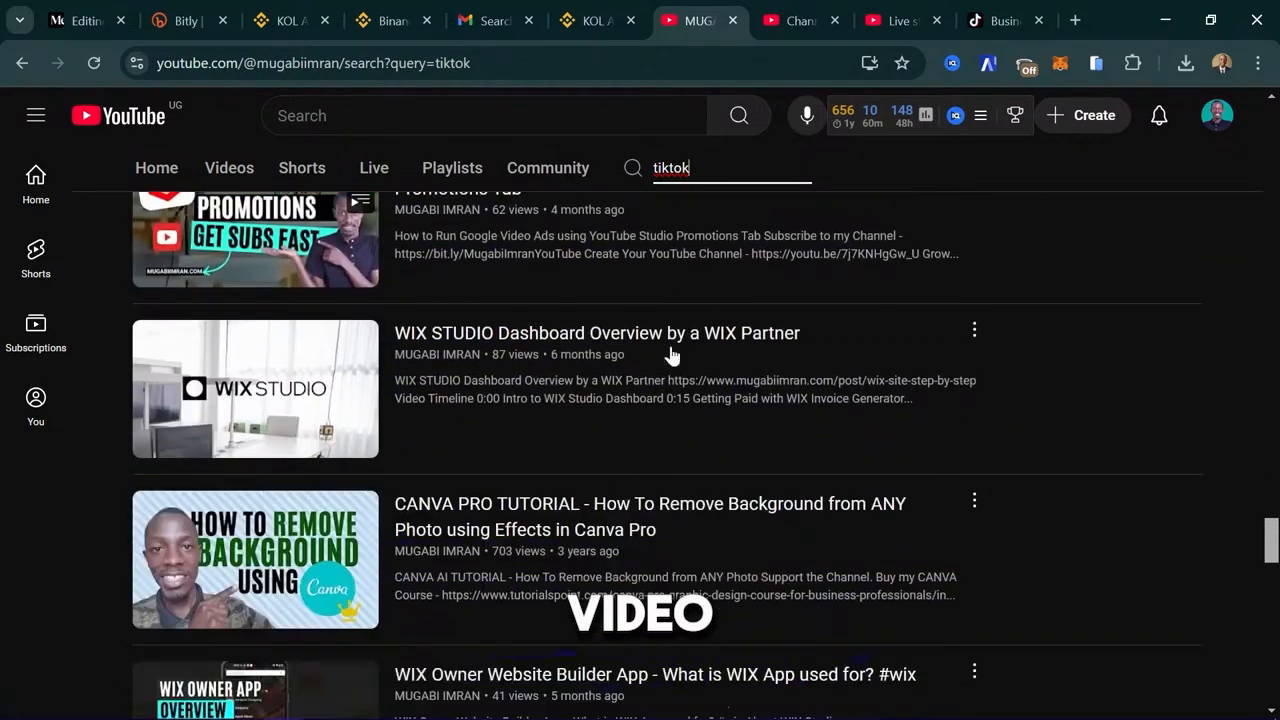
pyautogui.scroll(-15, 672, 357)
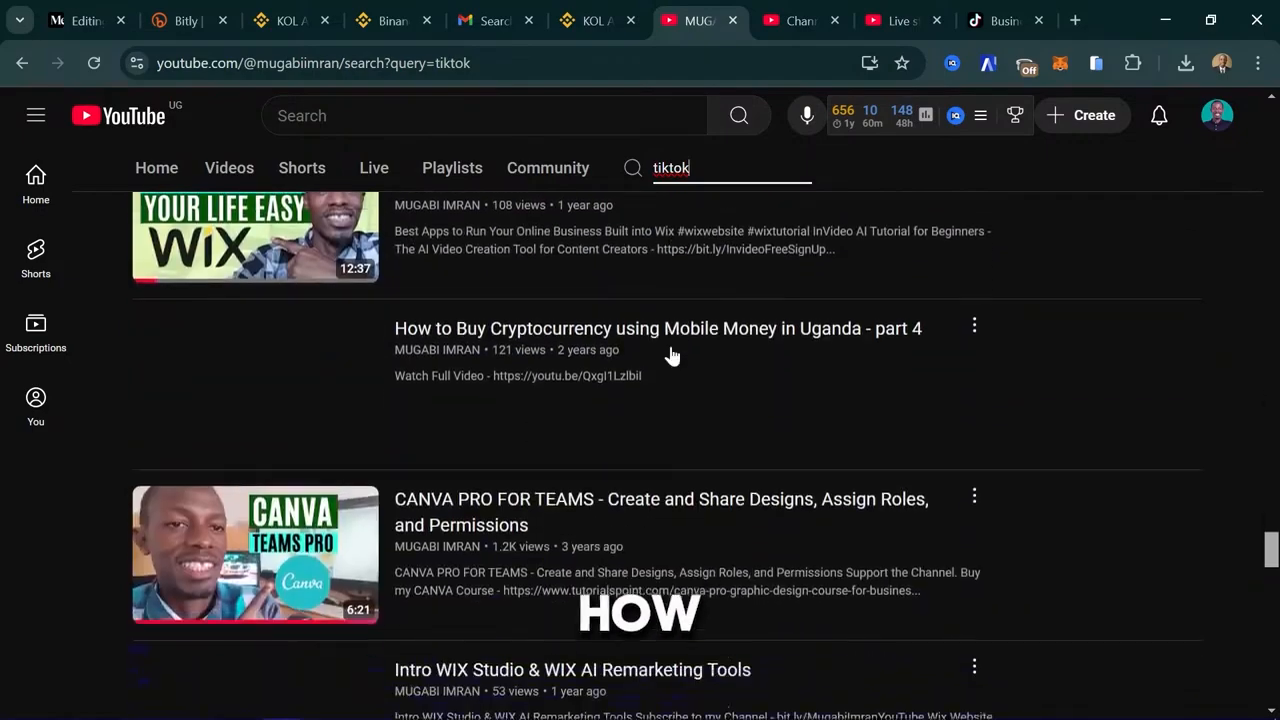
pyautogui.scroll(10, 672, 357)
pyautogui.scroll(4, 672, 357)
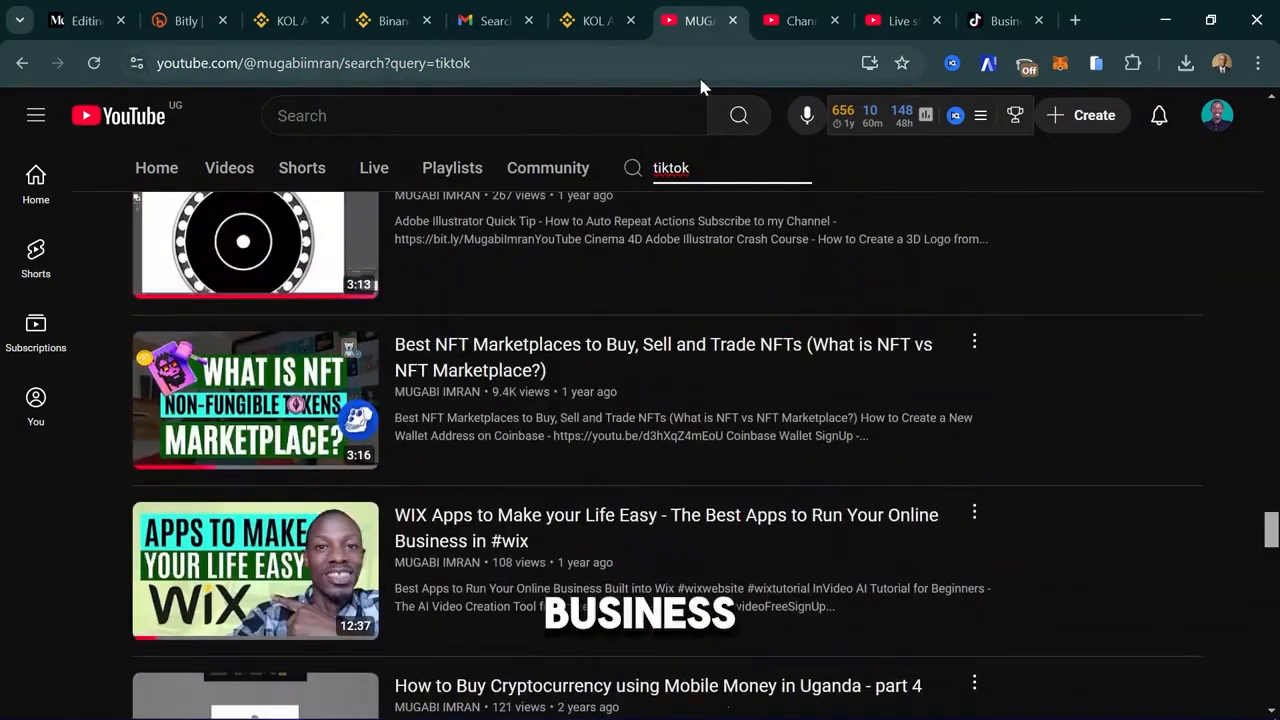
# Refine the channel search to "tiktok business" and look for the video on converting TikTok to a business account
pyautogui.write('business')
pyautogui.press('Return')
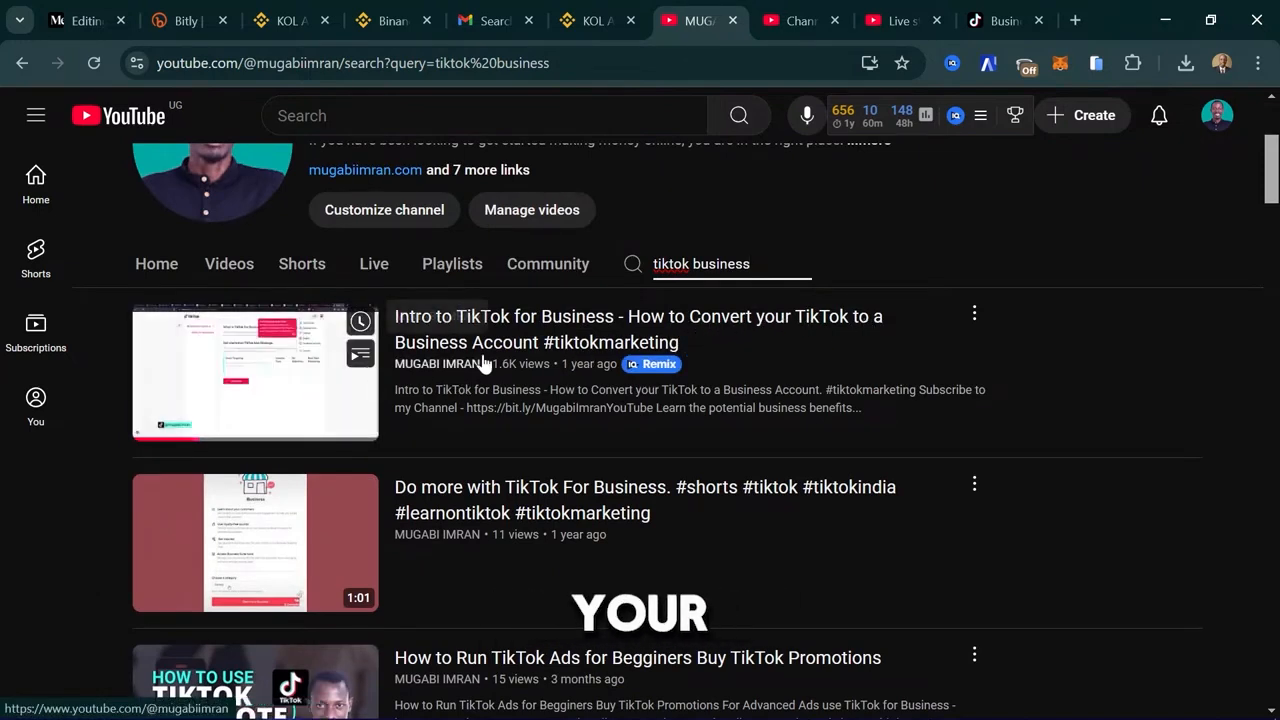
pyautogui.scroll(1, 860, 340)
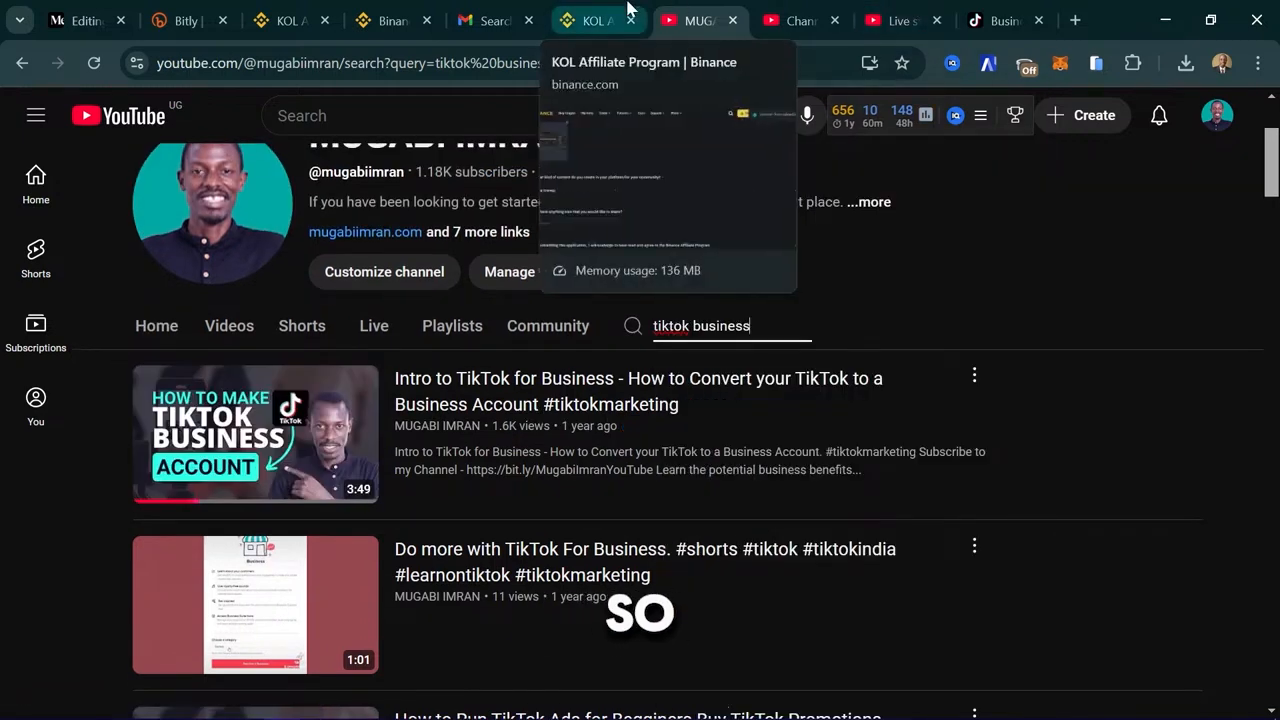
# Revisit the Binance form, then return to the TikTok Business Suite homepage and show the account's profile options
pyautogui.click(600, 20)
pyautogui.click(1000, 20)
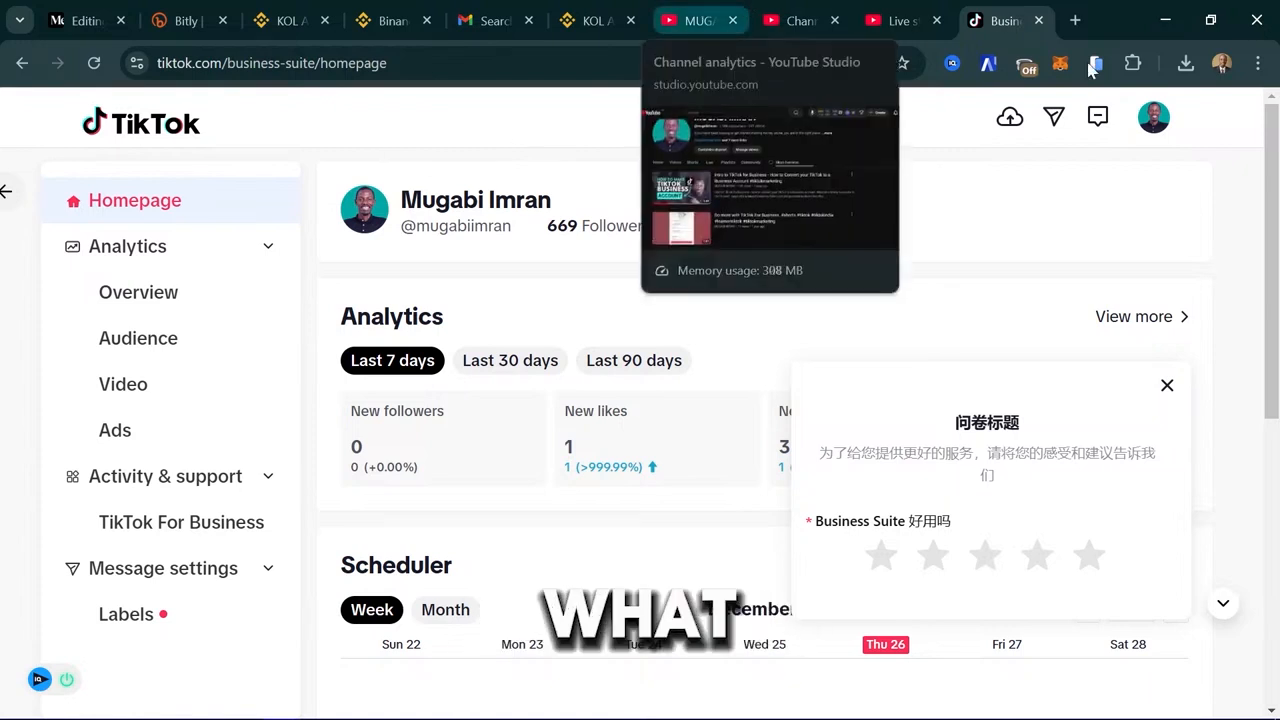
pyautogui.moveTo(1151, 123)
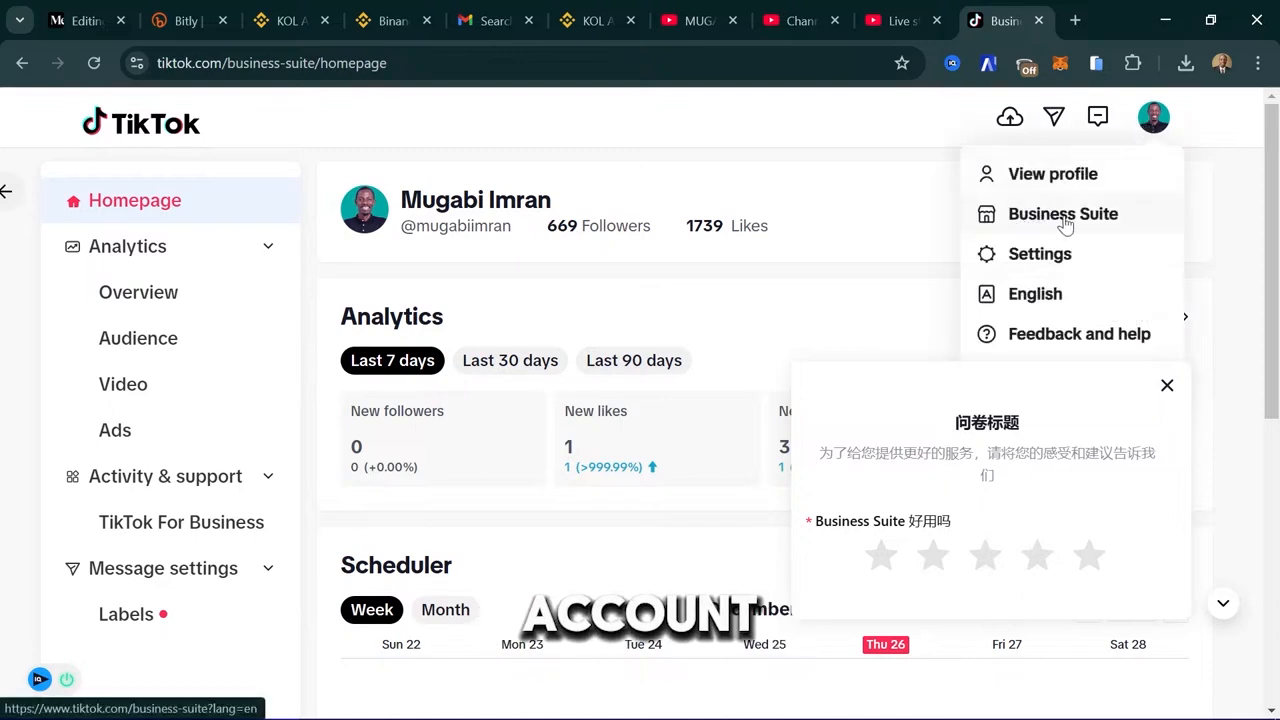
# Switch to the YouTube channel's search results and view the video on converting TikTok to a business account
pyautogui.click(726, 10)
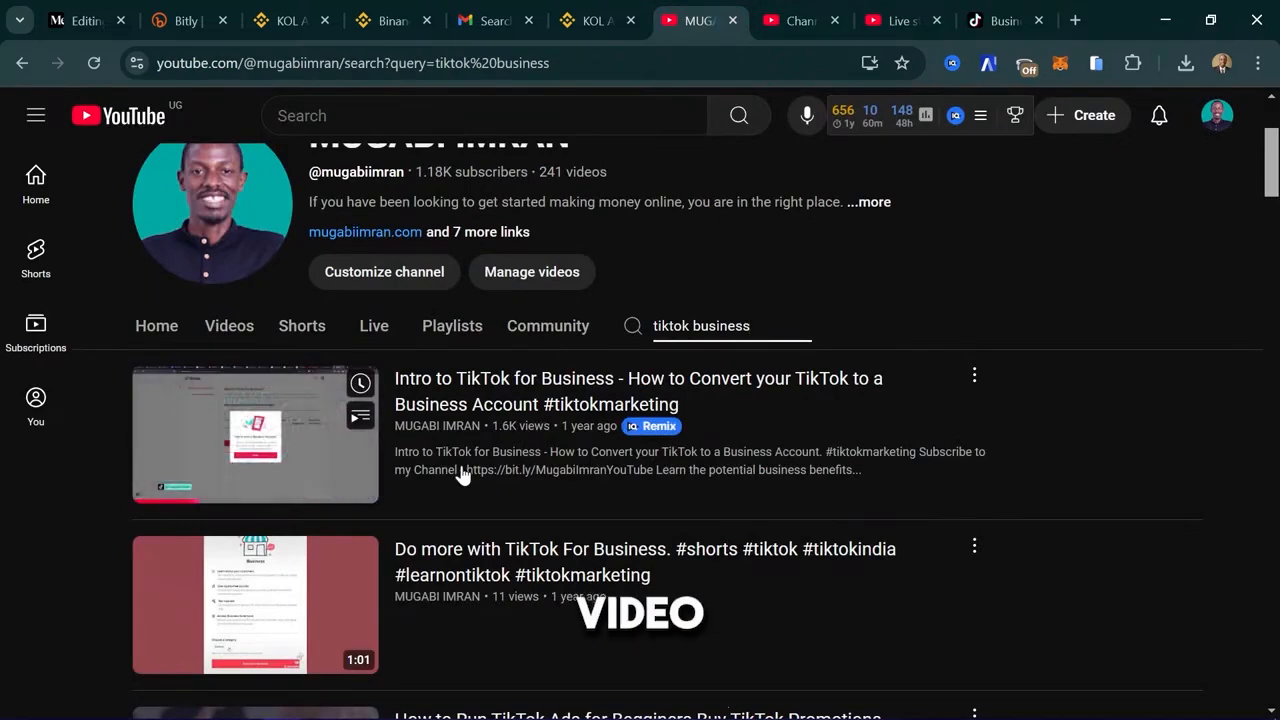
pyautogui.scroll(2, 459, 370)
pyautogui.scroll(-1, 460, 368)
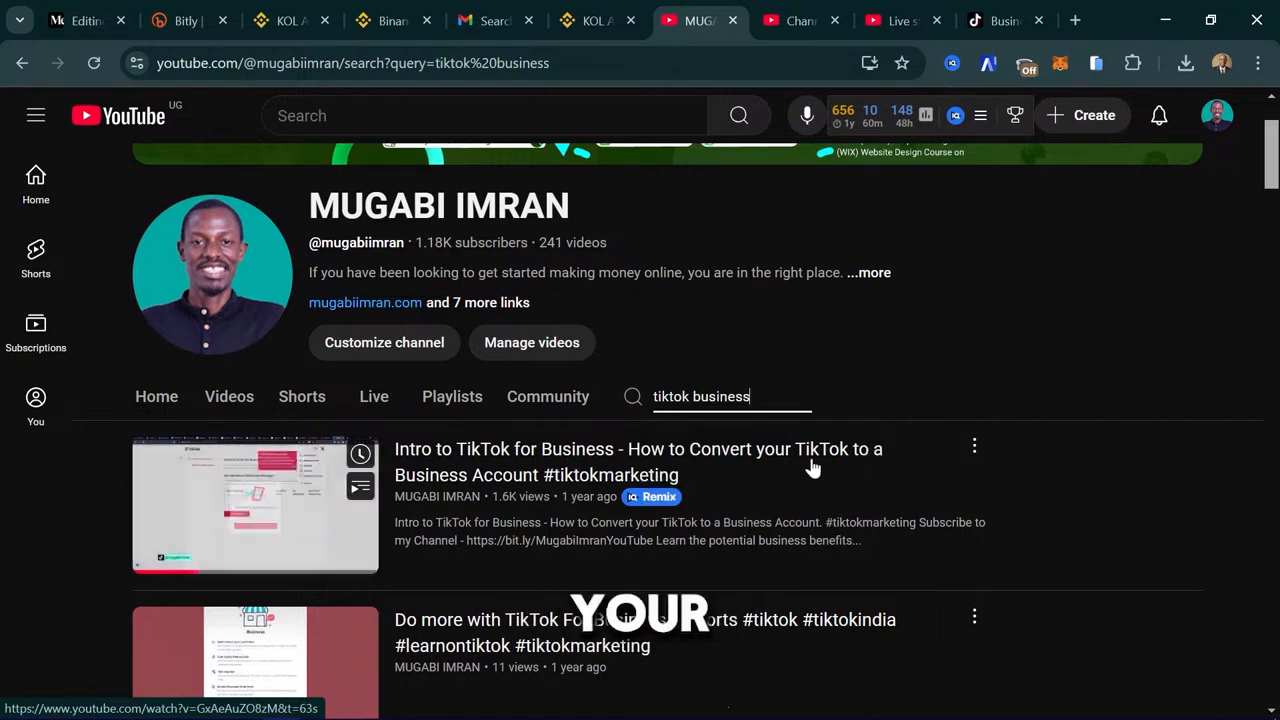
pyautogui.scroll(1, 885, 413)
# Return to TikTok Business Suite, show the account's profile options and dismiss the survey pop-up
pyautogui.click(992, 12)
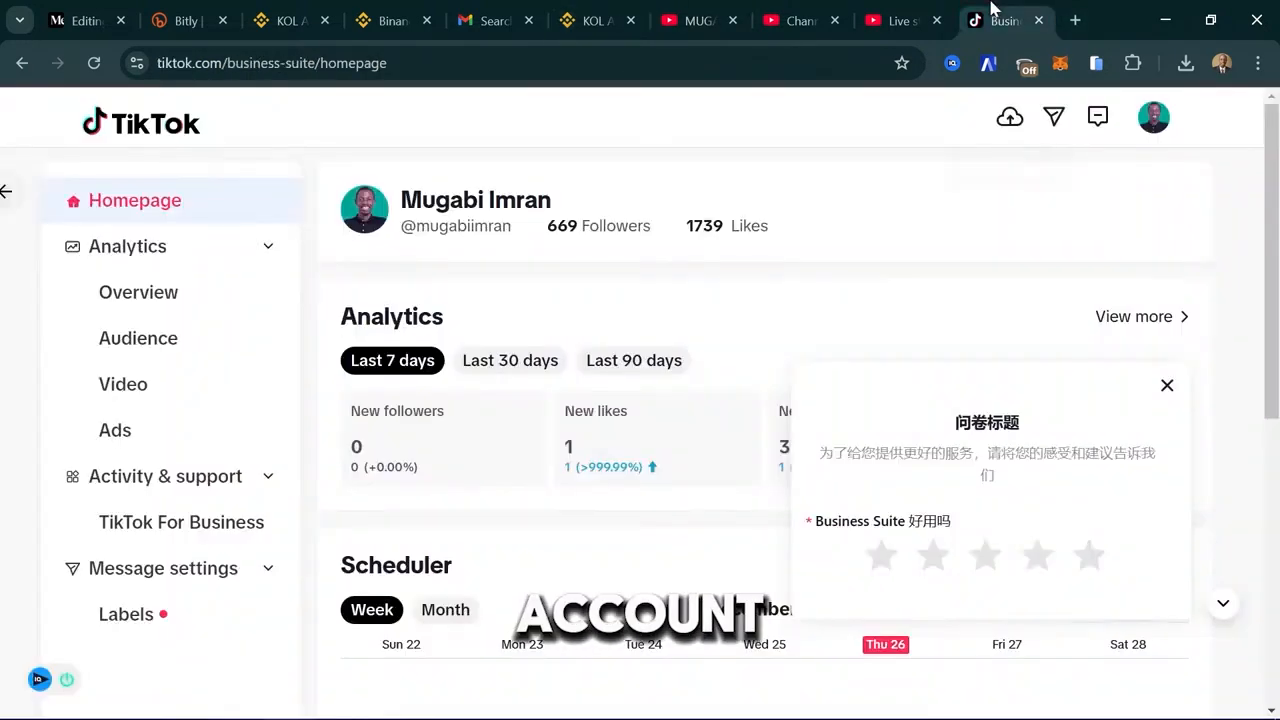
pyautogui.moveTo(1156, 136)
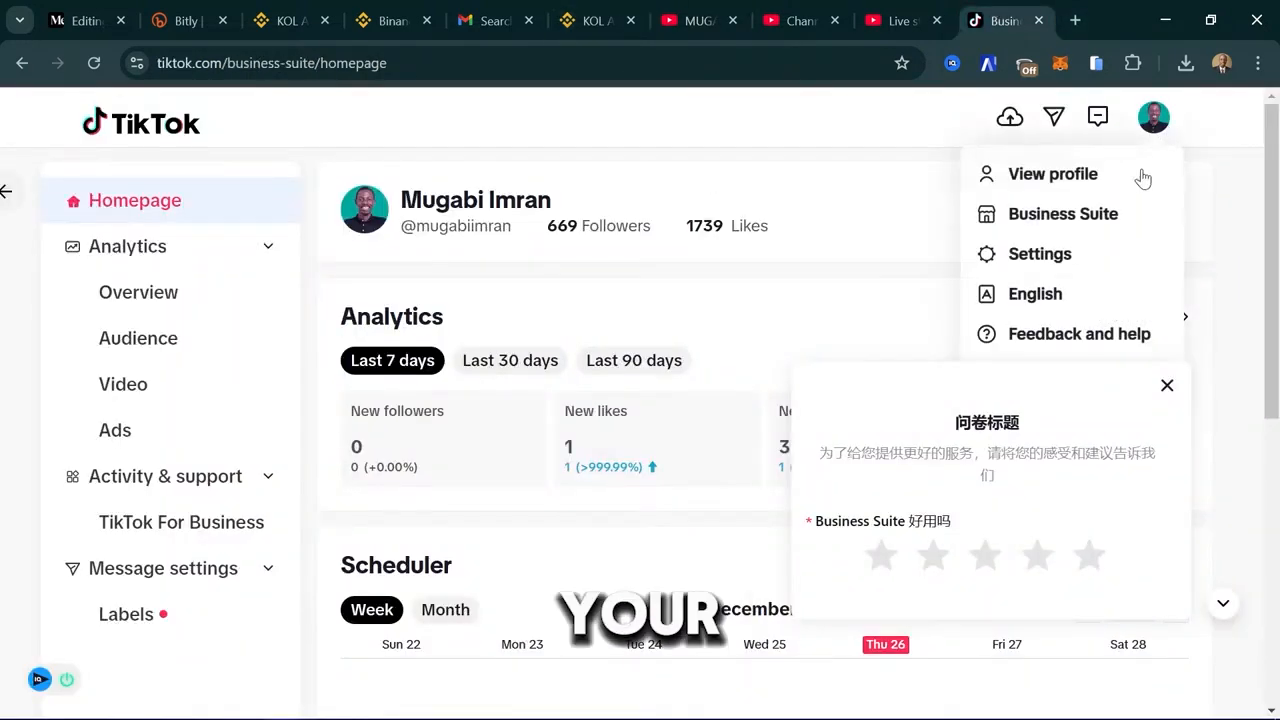
pyautogui.click(1167, 385)
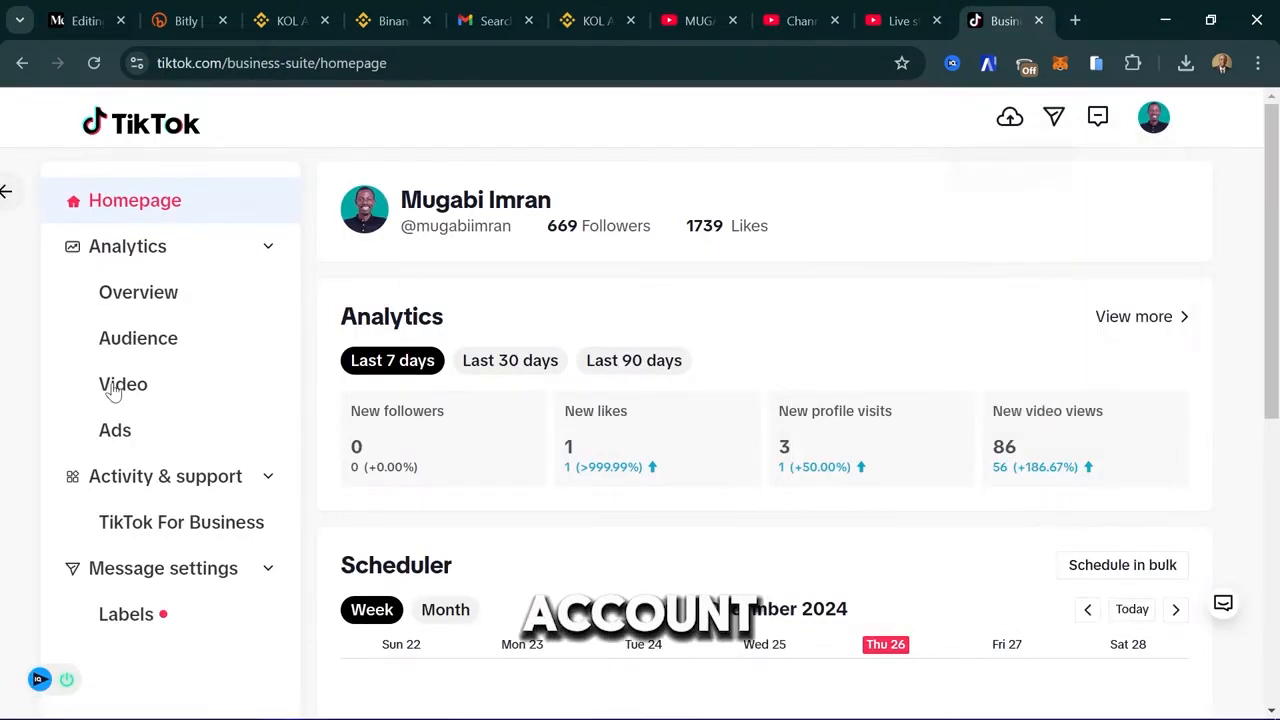
# Open the TikTok analytics overview and look through its reach, engagement and conversion sections
pyautogui.click(139, 283)
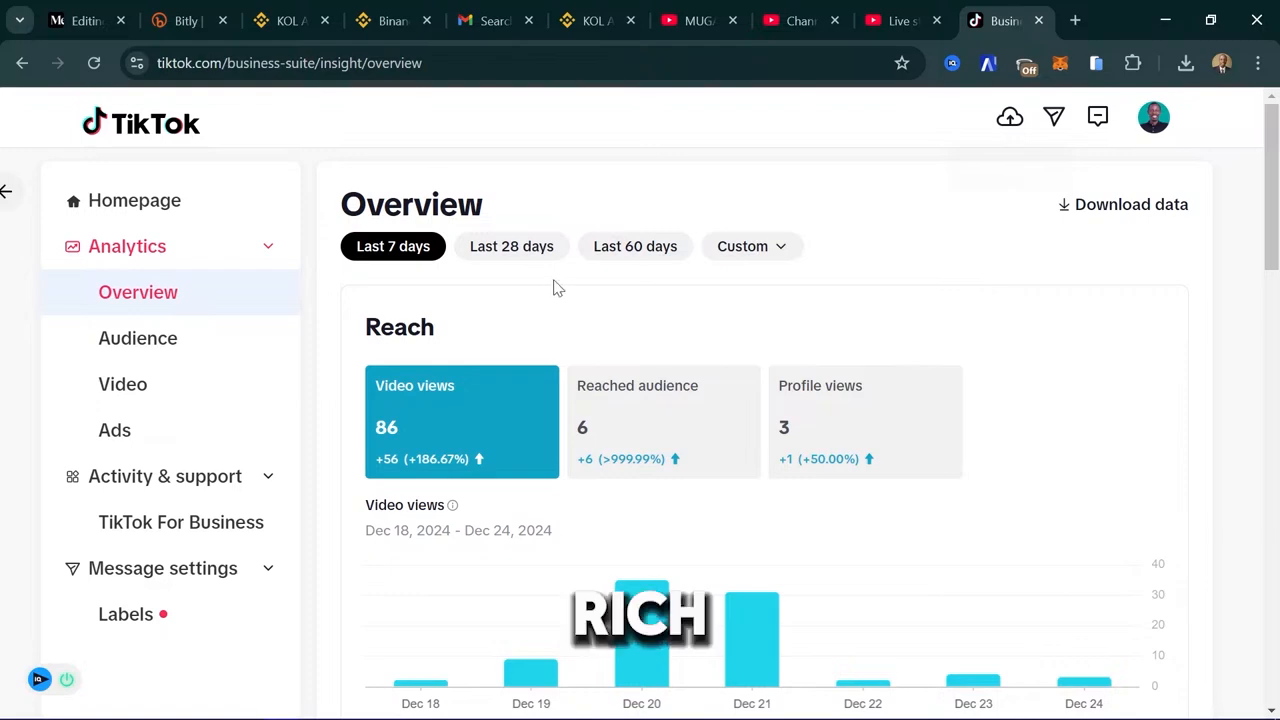
pyautogui.scroll(-5, 575, 352)
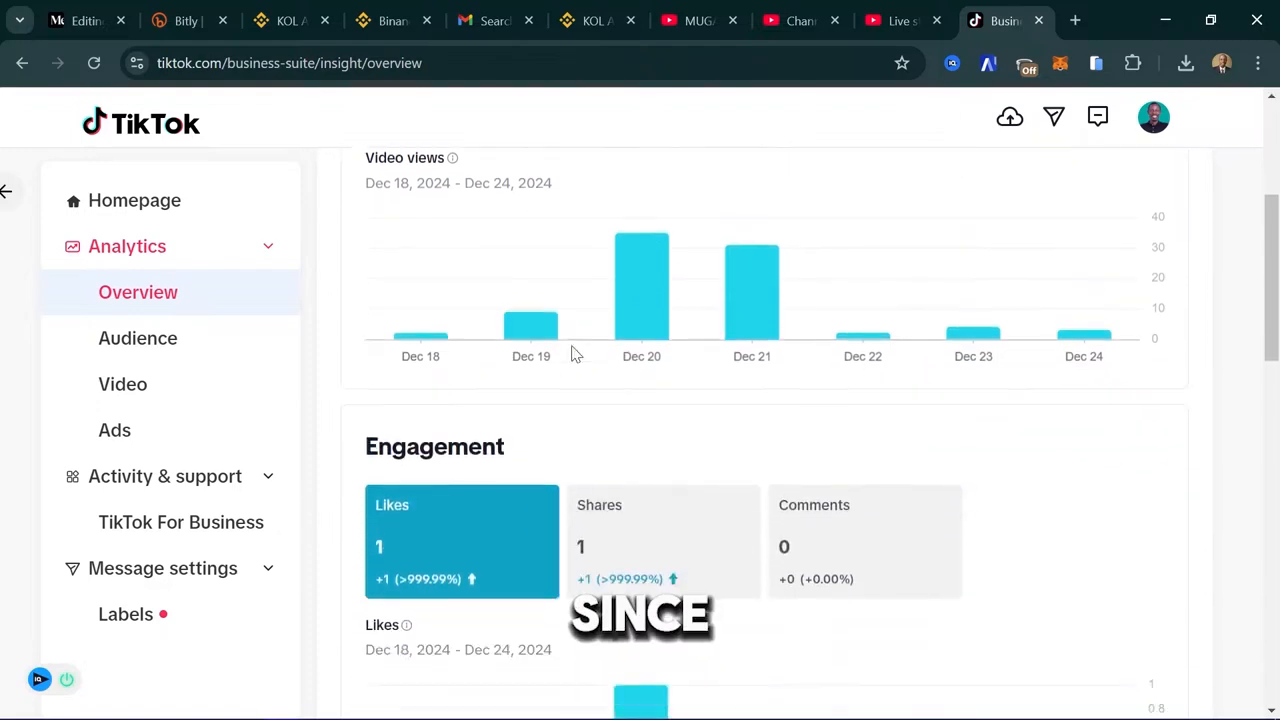
pyautogui.scroll(-4, 573, 353)
pyautogui.scroll(7, 580, 340)
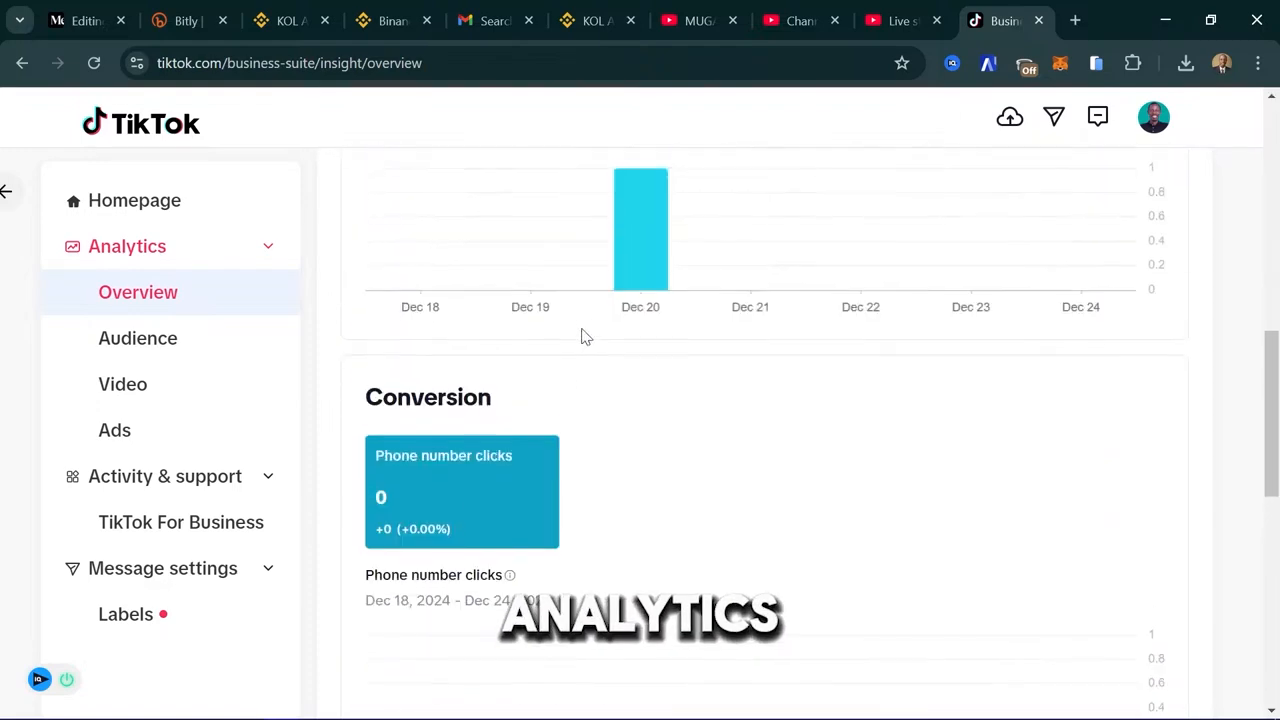
pyautogui.scroll(3, 585, 337)
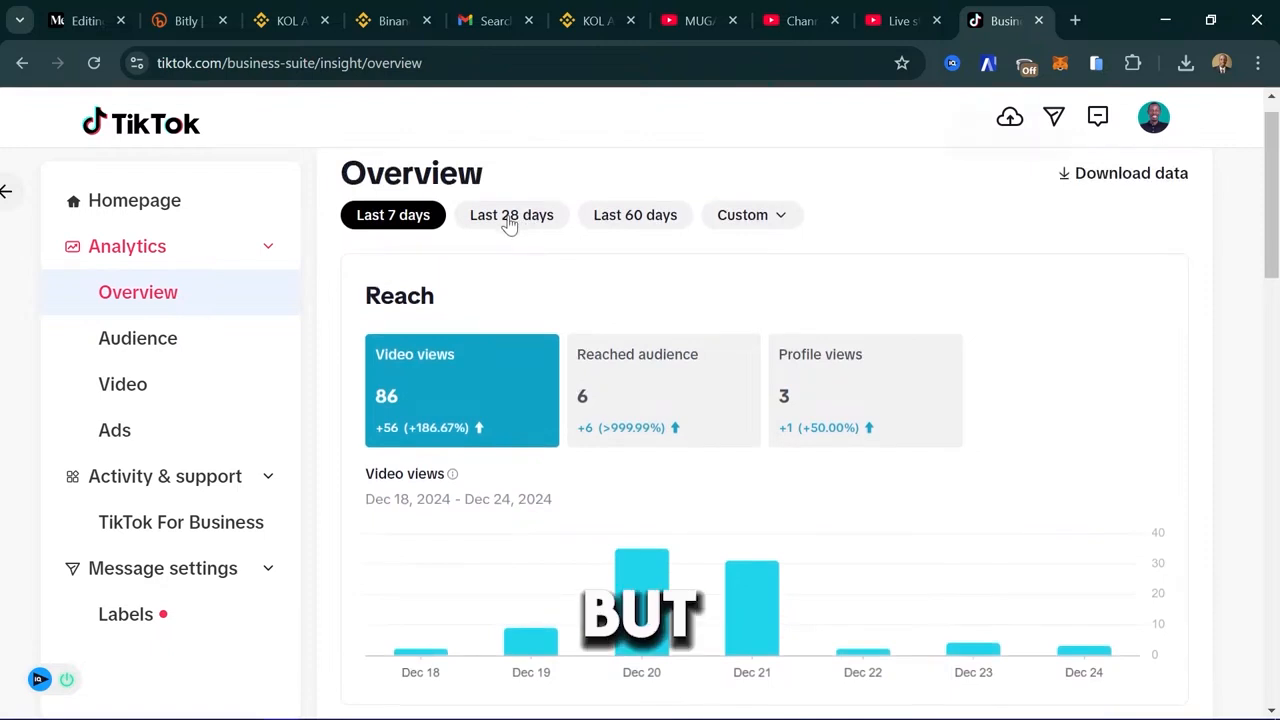
# Show the analytics overview for the last 28 days and check the custom date range calendar
pyautogui.click(508, 222)
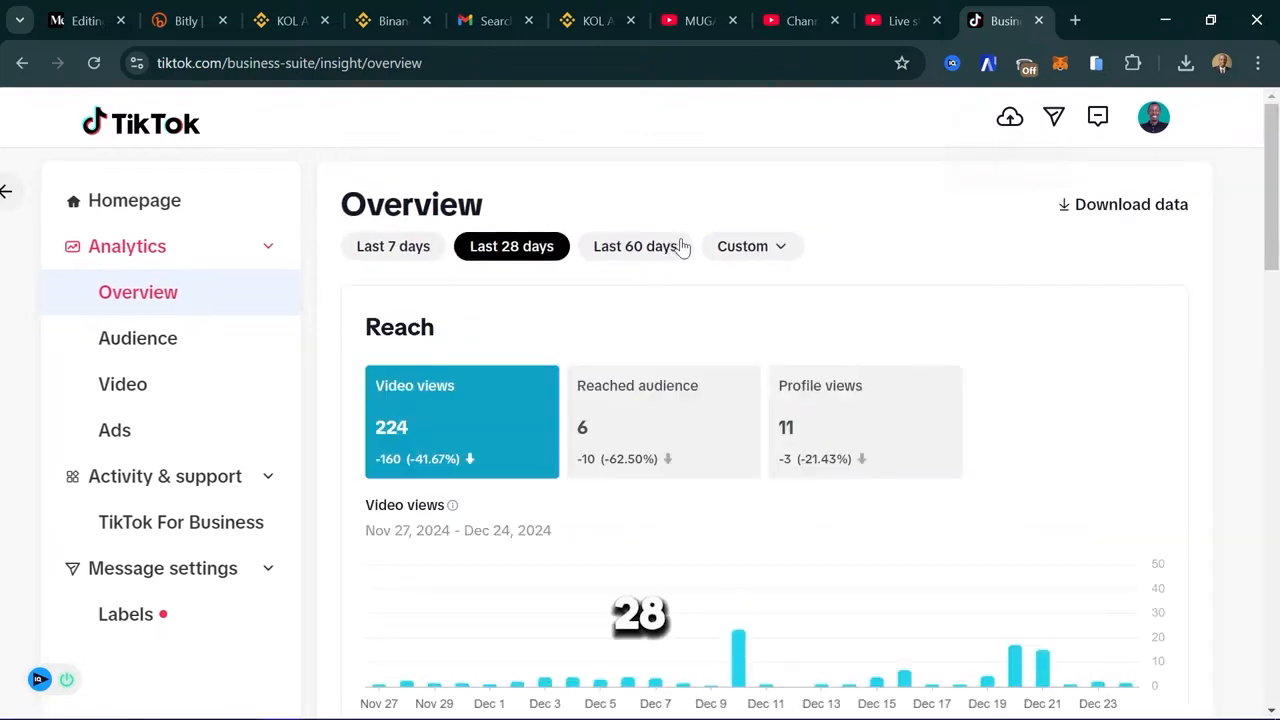
pyautogui.click(755, 256)
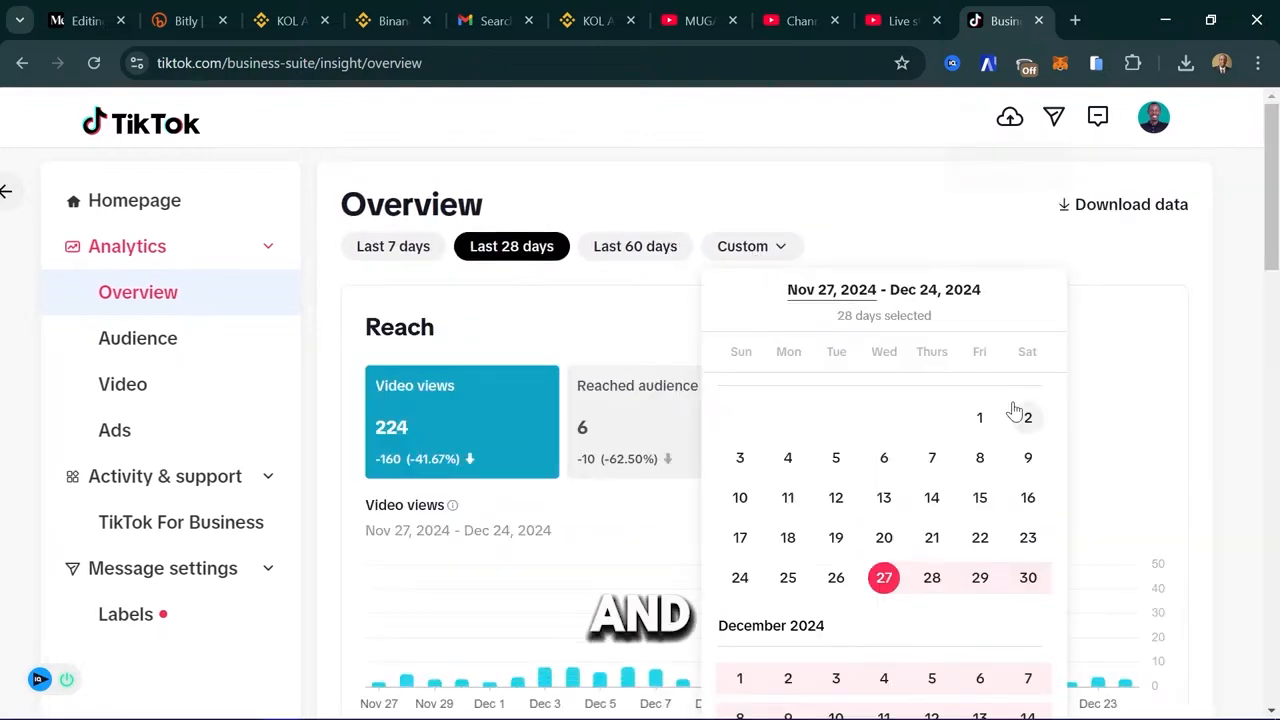
pyautogui.click(469, 200)
# Open the video and ads analytics sections and review the account access that TikTok For Business requests
pyautogui.click(134, 392)
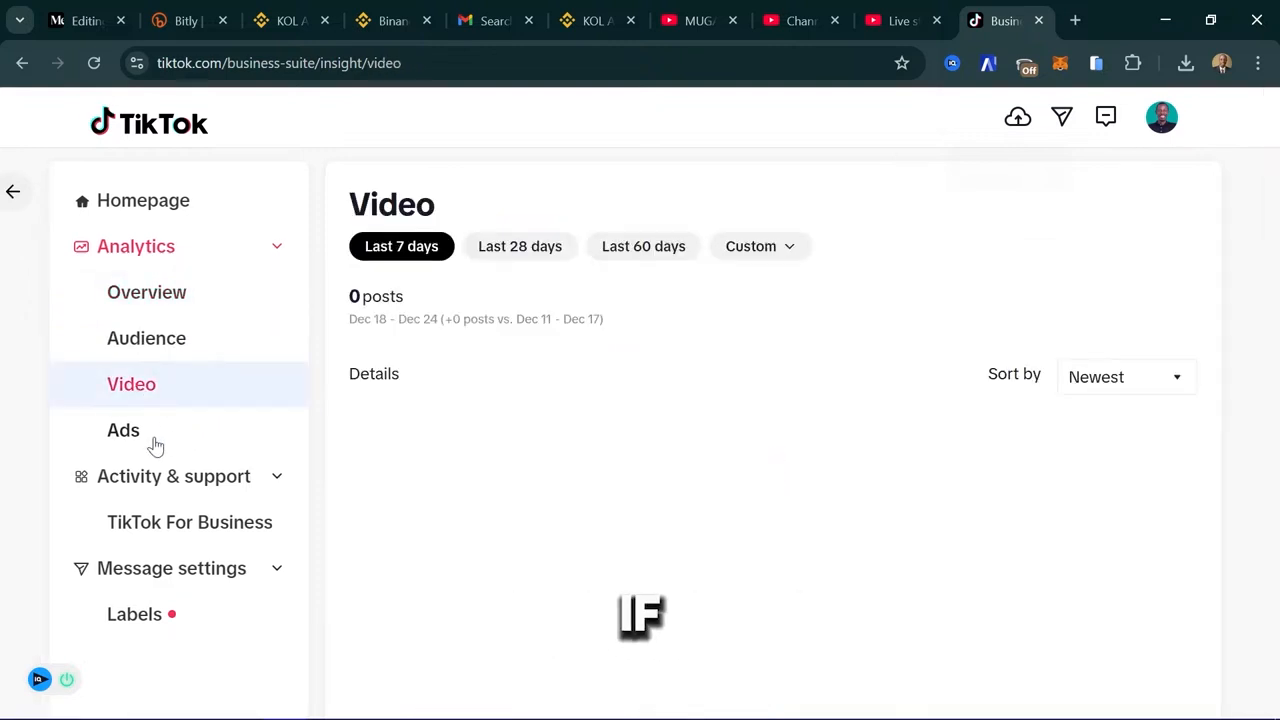
pyautogui.click(124, 430)
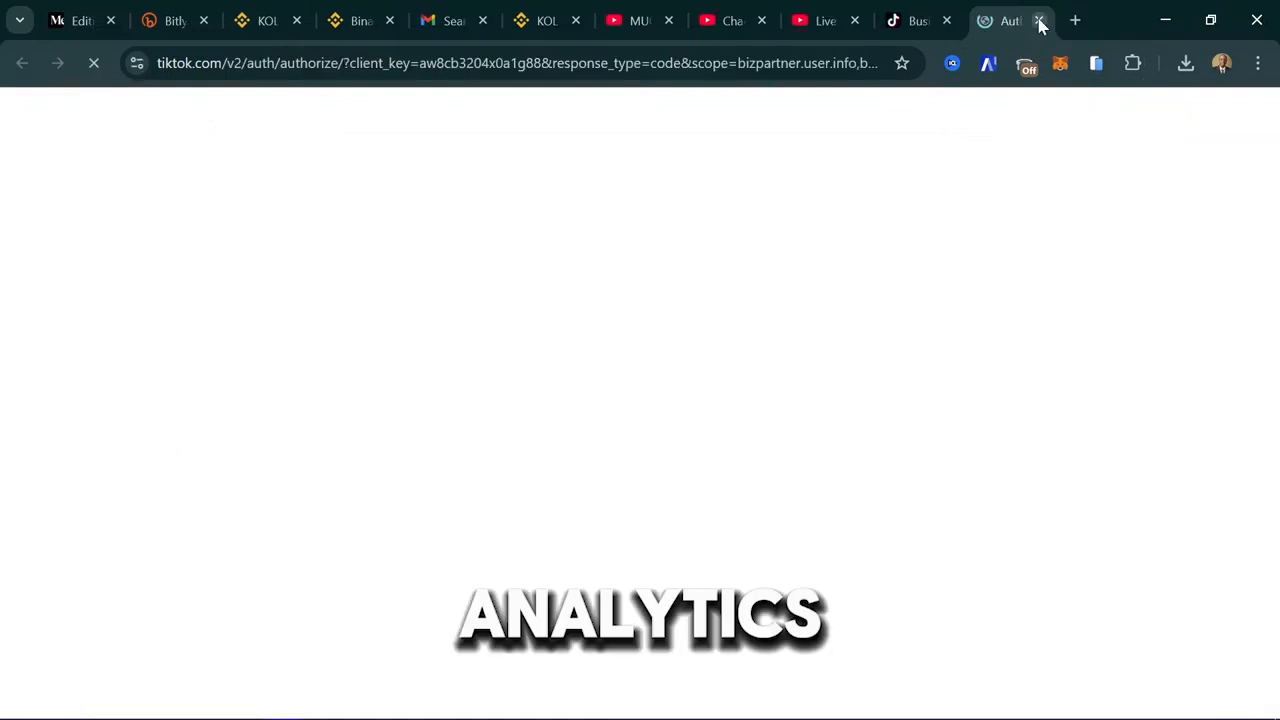
pyautogui.scroll(-5, 967, 325)
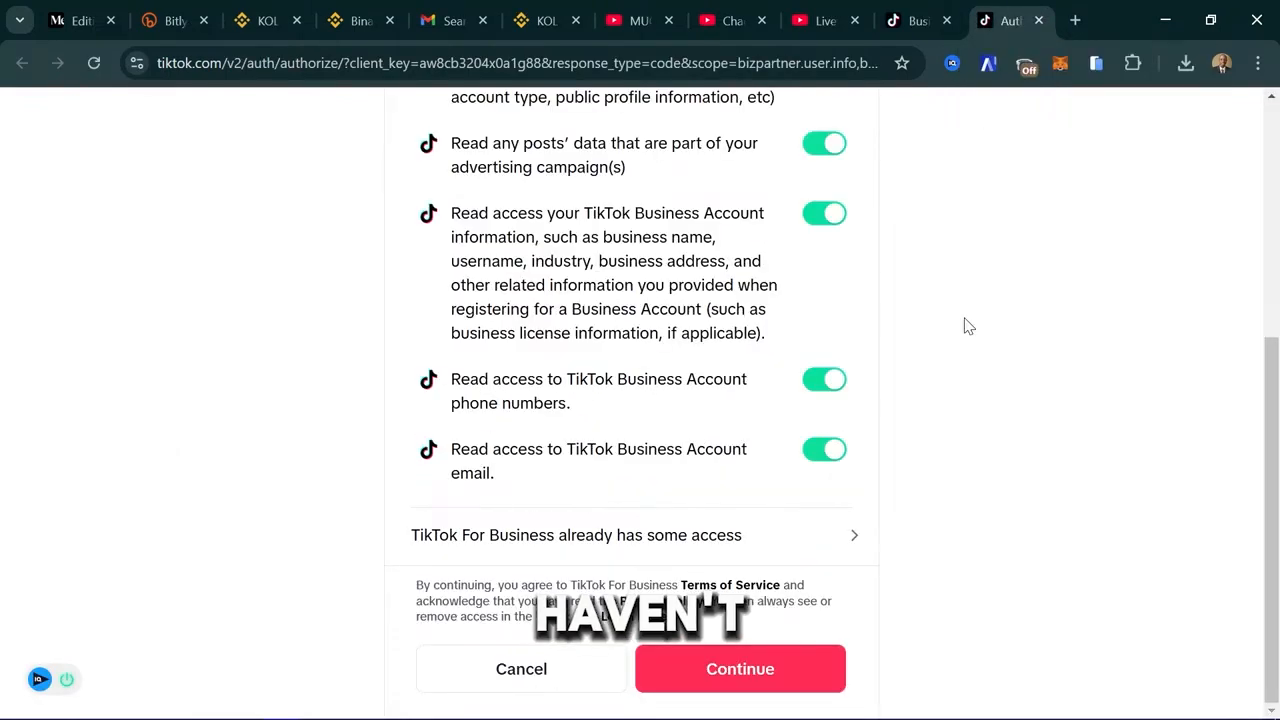
pyautogui.scroll(5, 967, 325)
pyautogui.scroll(-1, 967, 325)
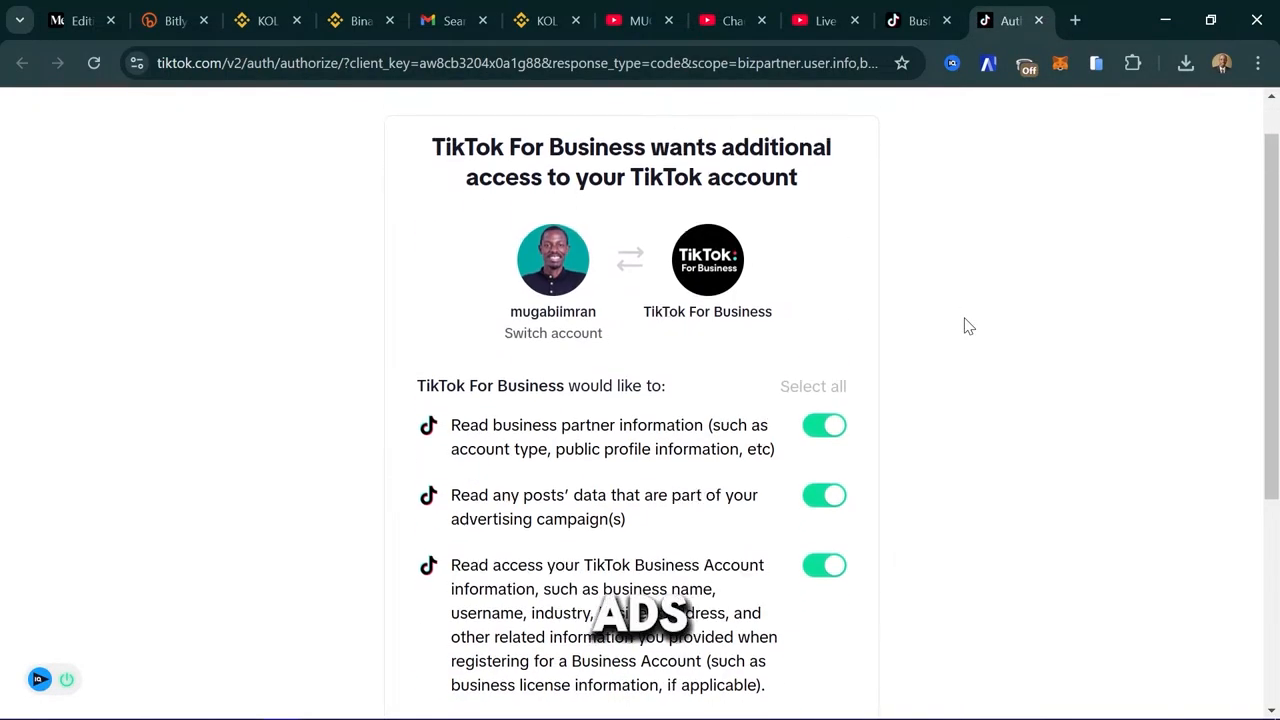
pyautogui.scroll(-4, 967, 325)
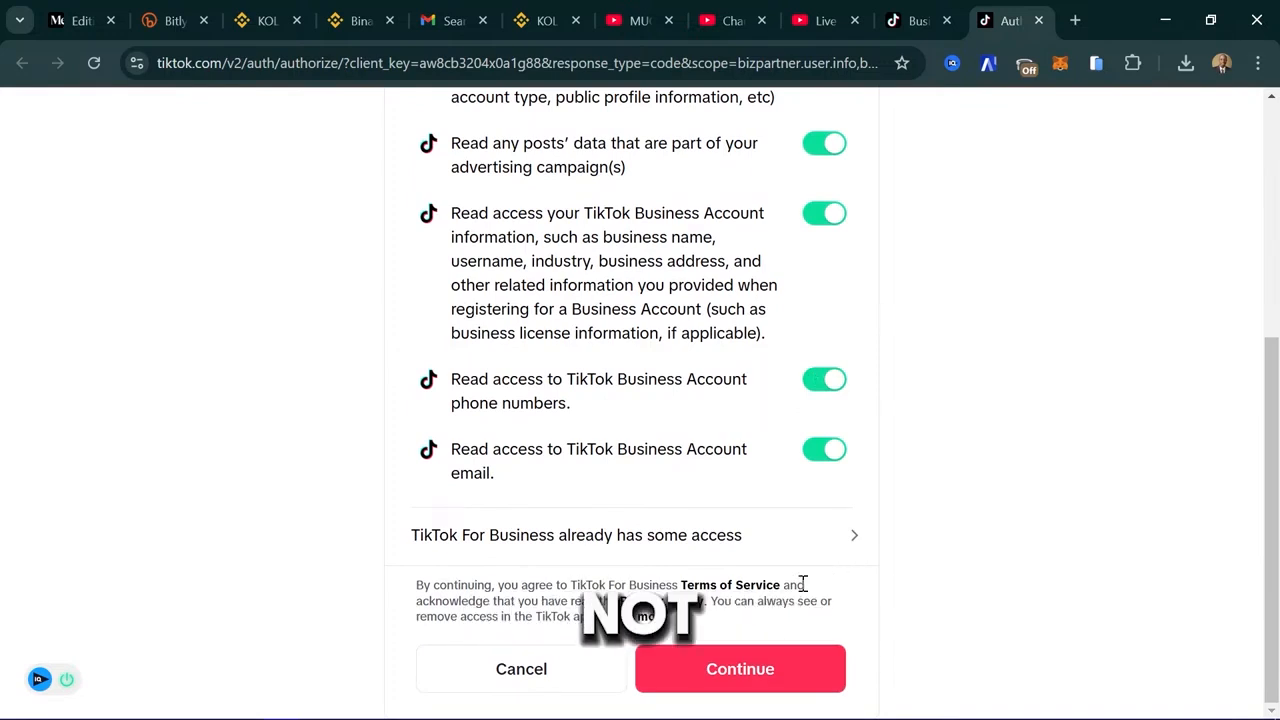
# Continue past the TikTok For Business access request and enter the emailed verification code to confirm the email
pyautogui.scroll(5, 831, 417)
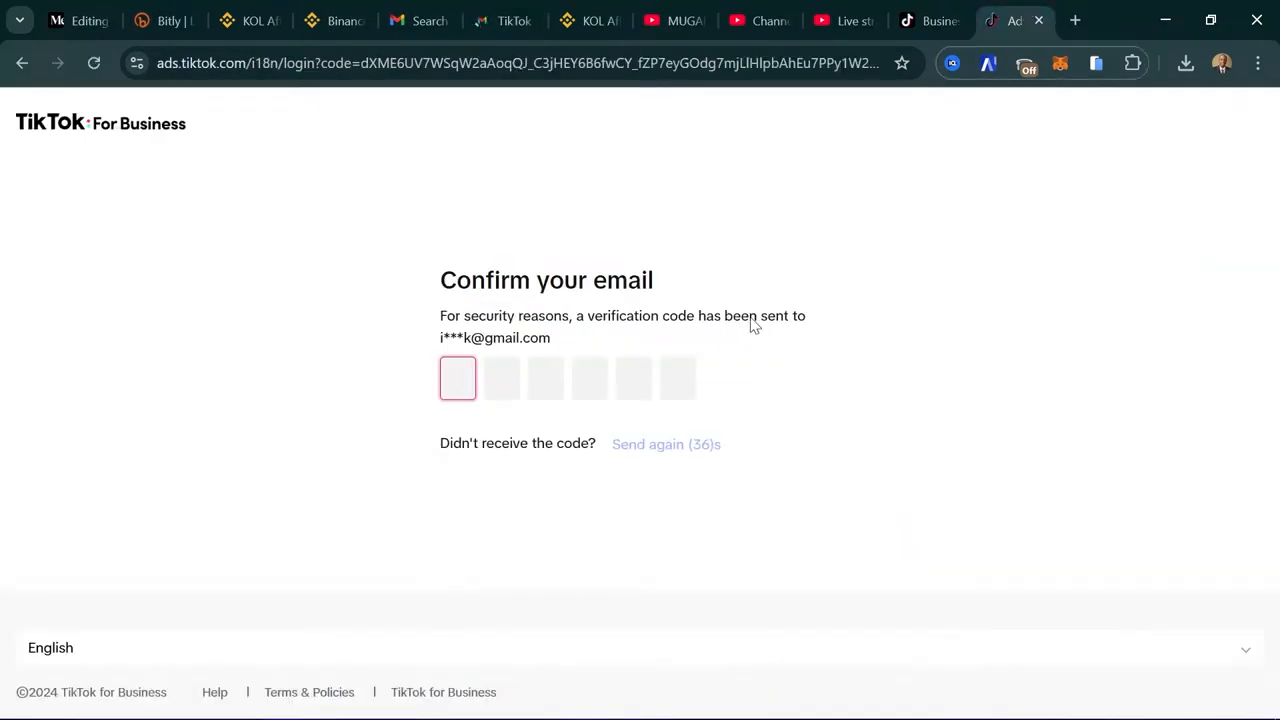
pyautogui.hotkey('ctrl', 'v')
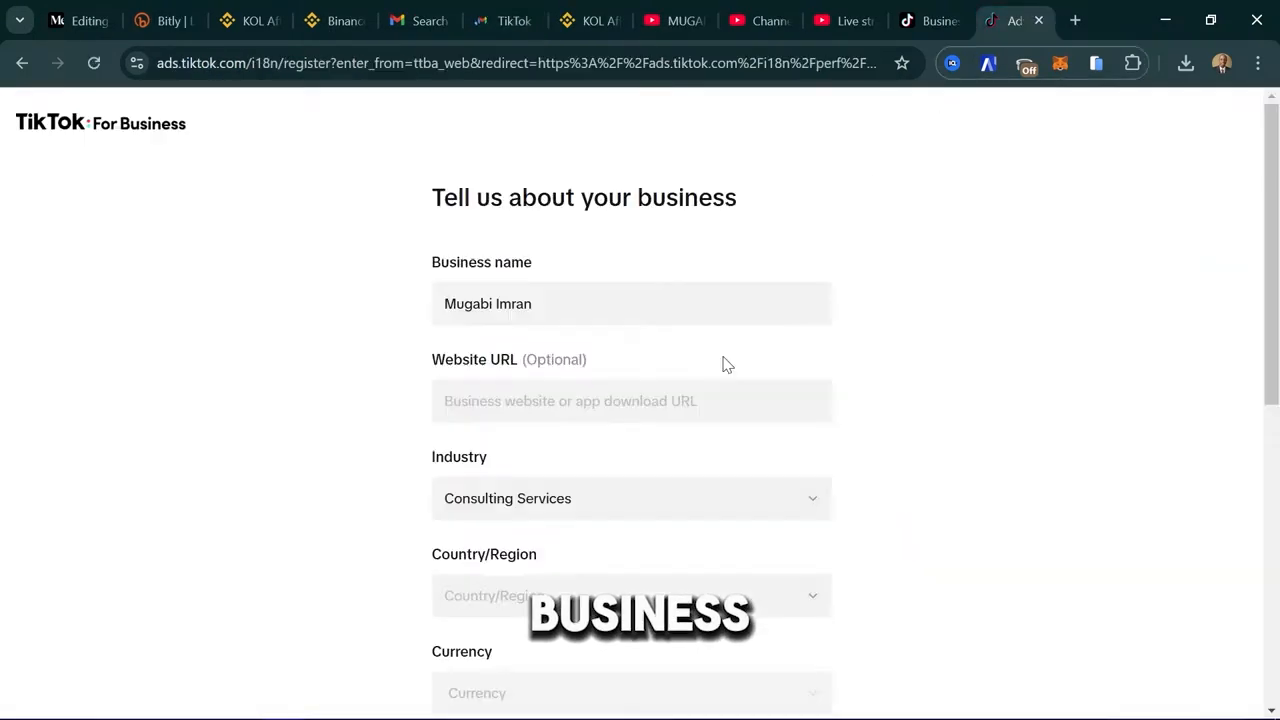
# Try to set the country/region to Uganda in the TikTok For Business details form and review its remaining fields
pyautogui.scroll(-4, 727, 365)
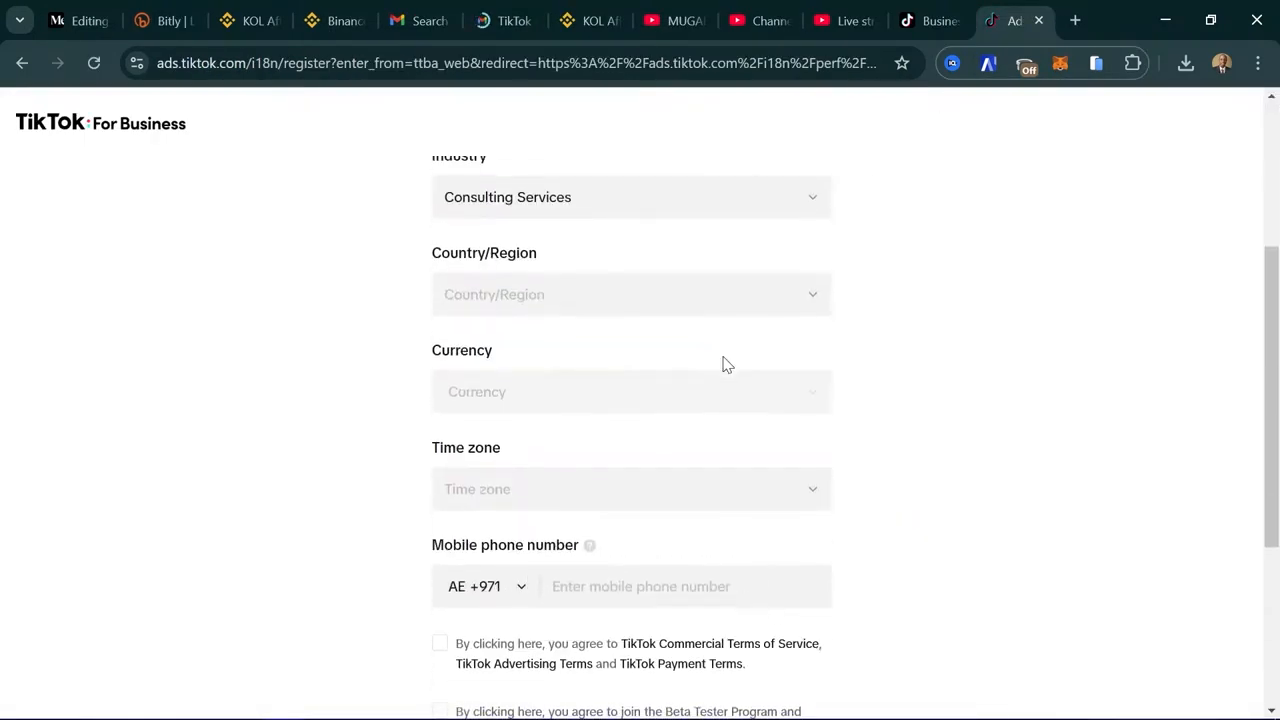
pyautogui.scroll(2, 725, 364)
pyautogui.click(606, 380)
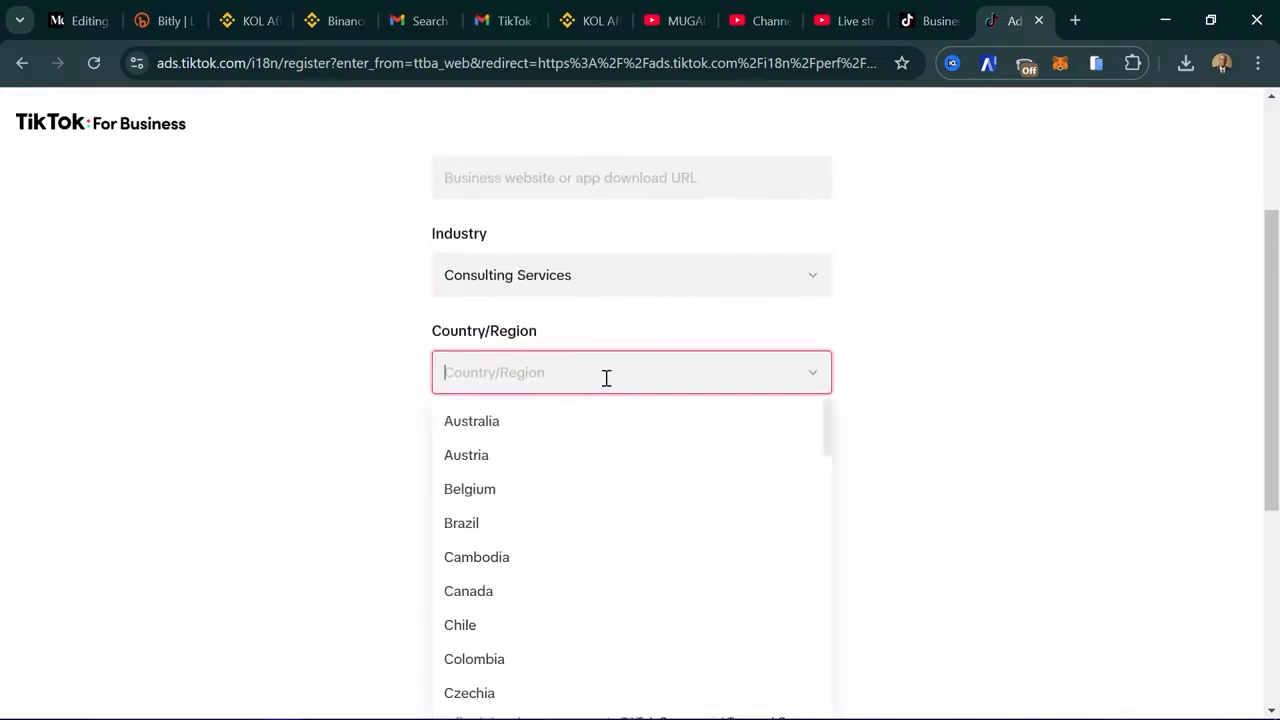
pyautogui.write('uganda')
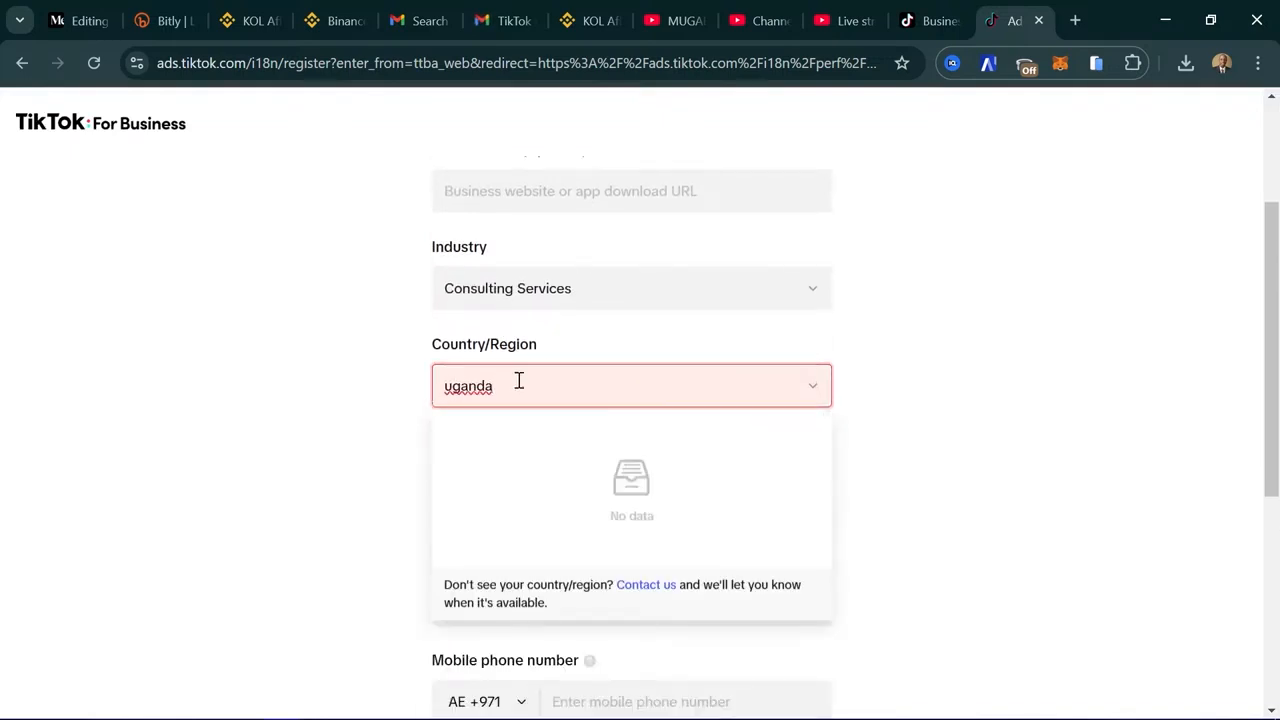
pyautogui.scroll(-2, 752, 446)
pyautogui.scroll(-2, 965, 347)
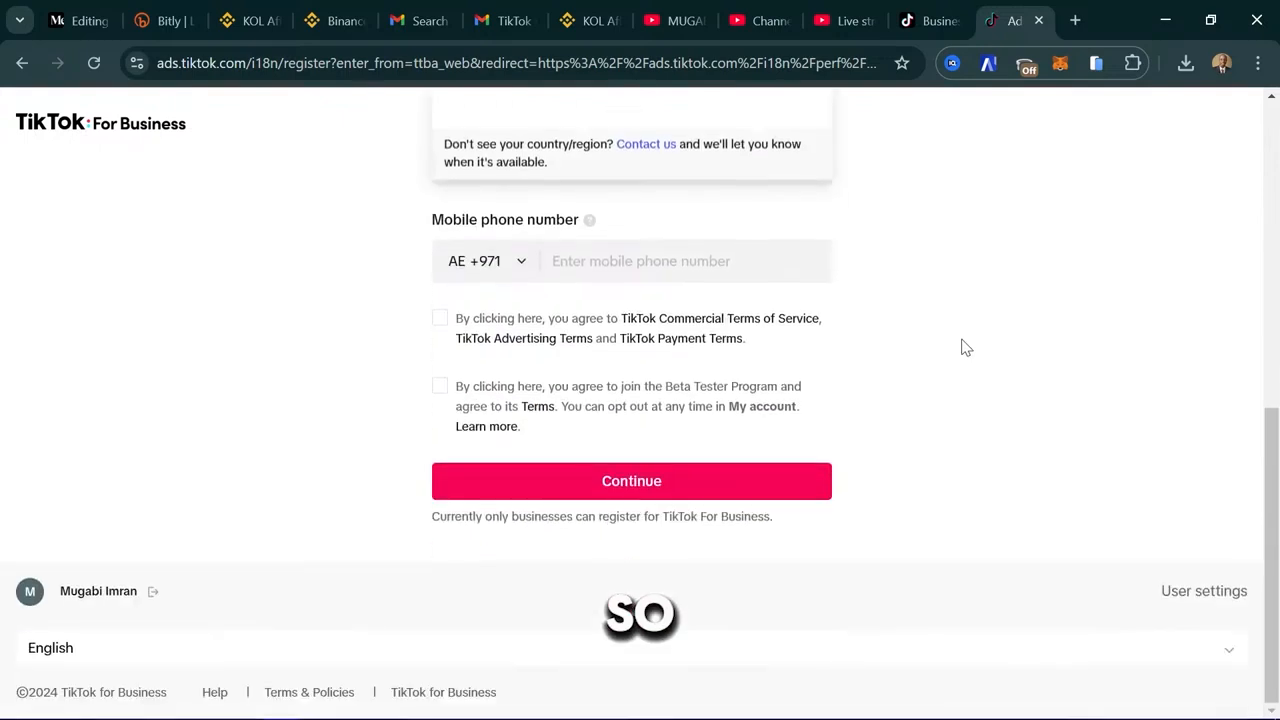
pyautogui.scroll(5, 965, 347)
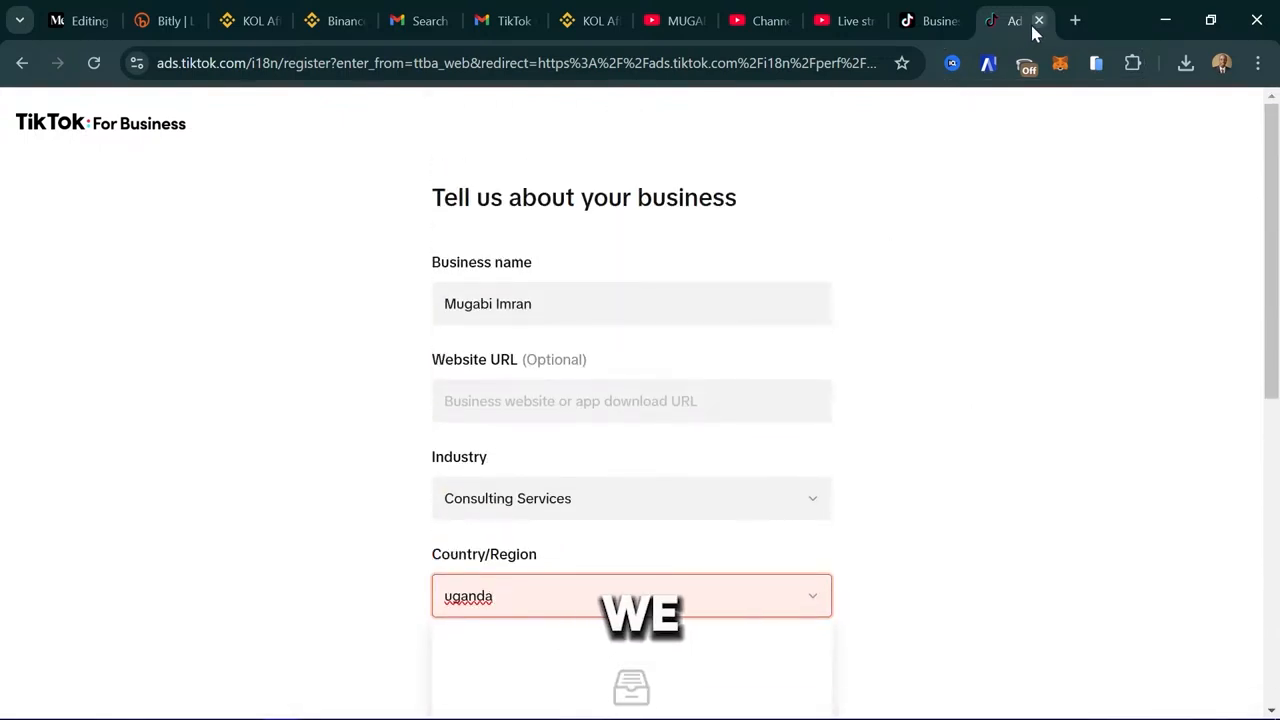
pyautogui.click(172, 65)
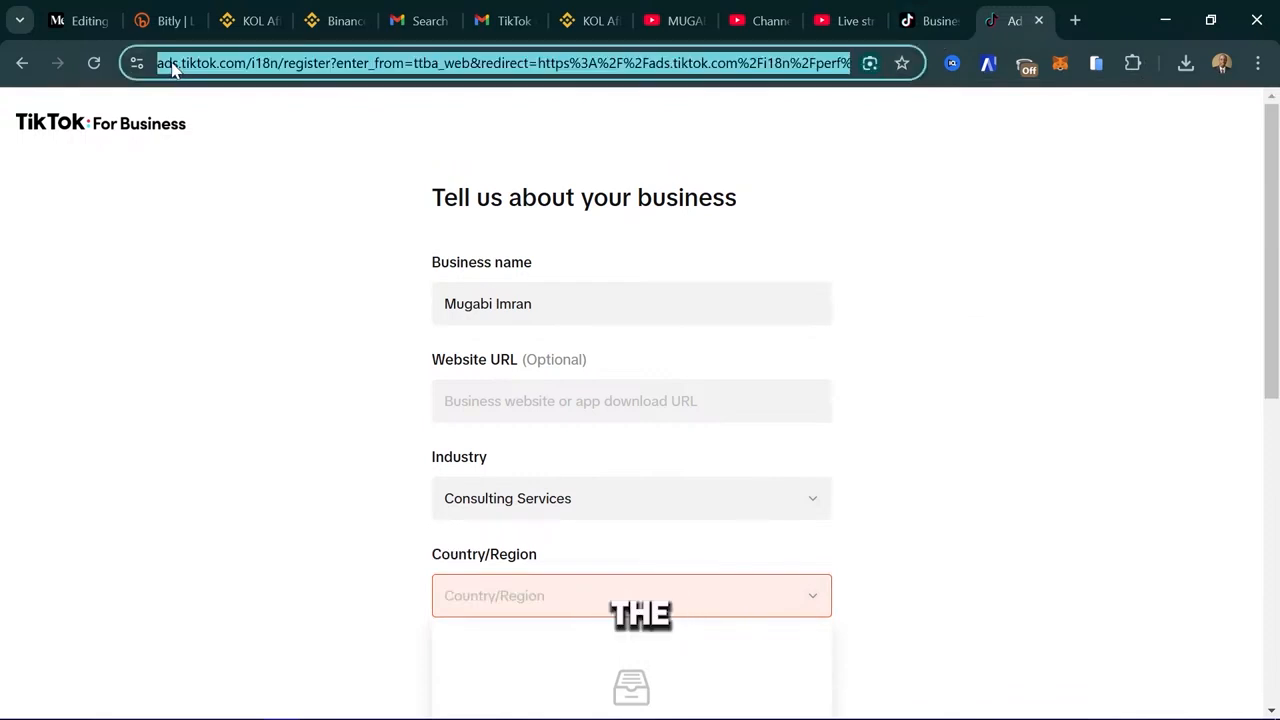
# Close the business registration page, revisit the TikTok analytics overview and close the Business Suite page
pyautogui.click(1040, 21)
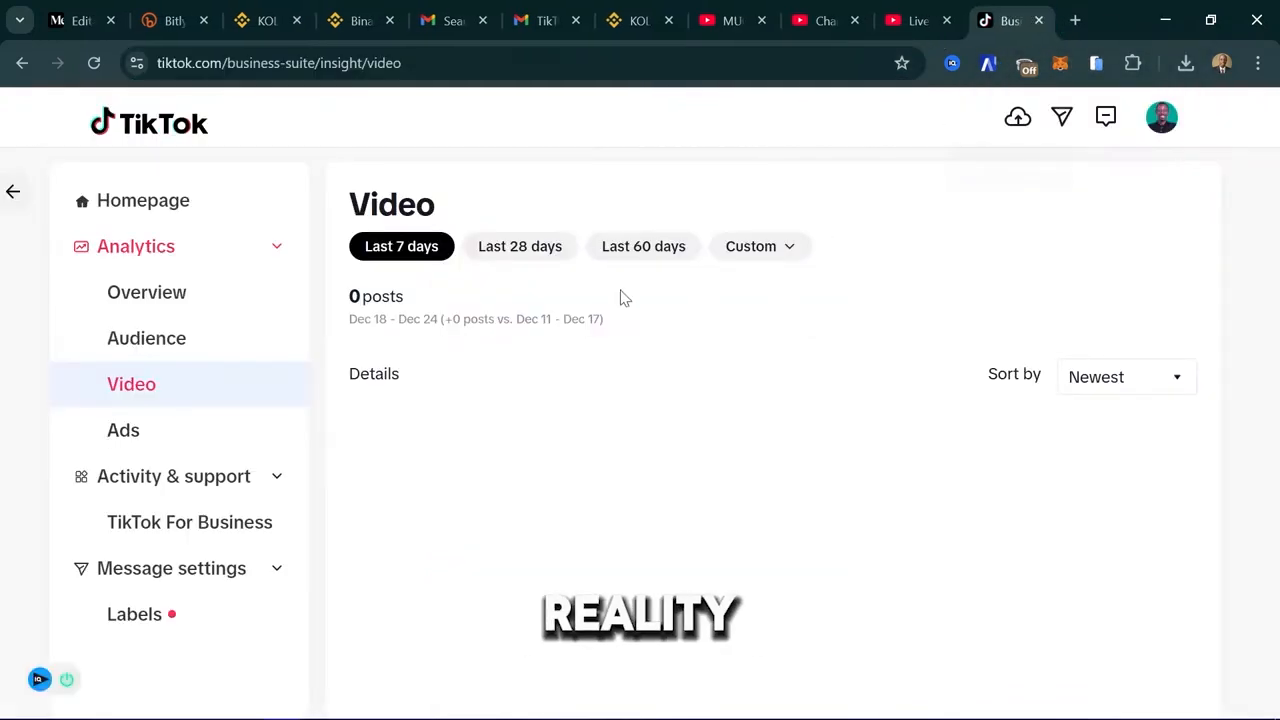
pyautogui.click(174, 304)
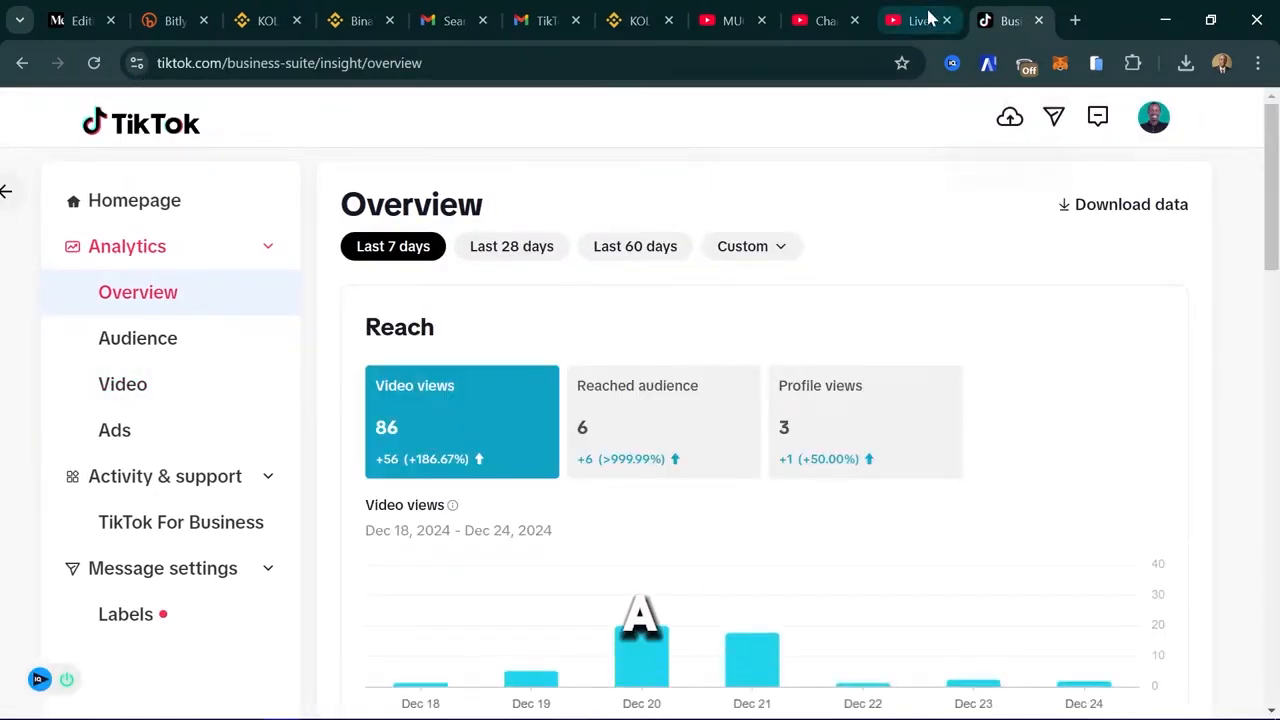
pyautogui.click(1040, 21)
# Return to the filled-in Binance affiliate form and review the uploaded performance metrics screenshot under question 15
pyautogui.click(406, 8)
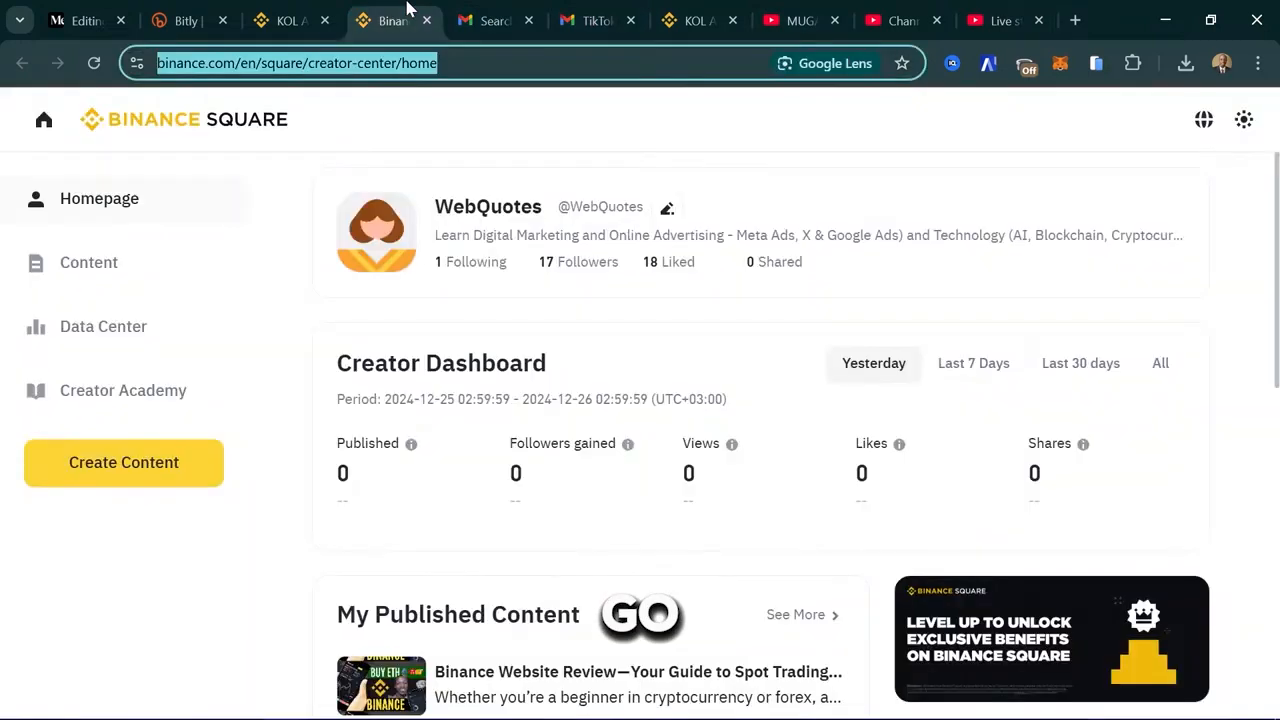
pyautogui.click(272, 8)
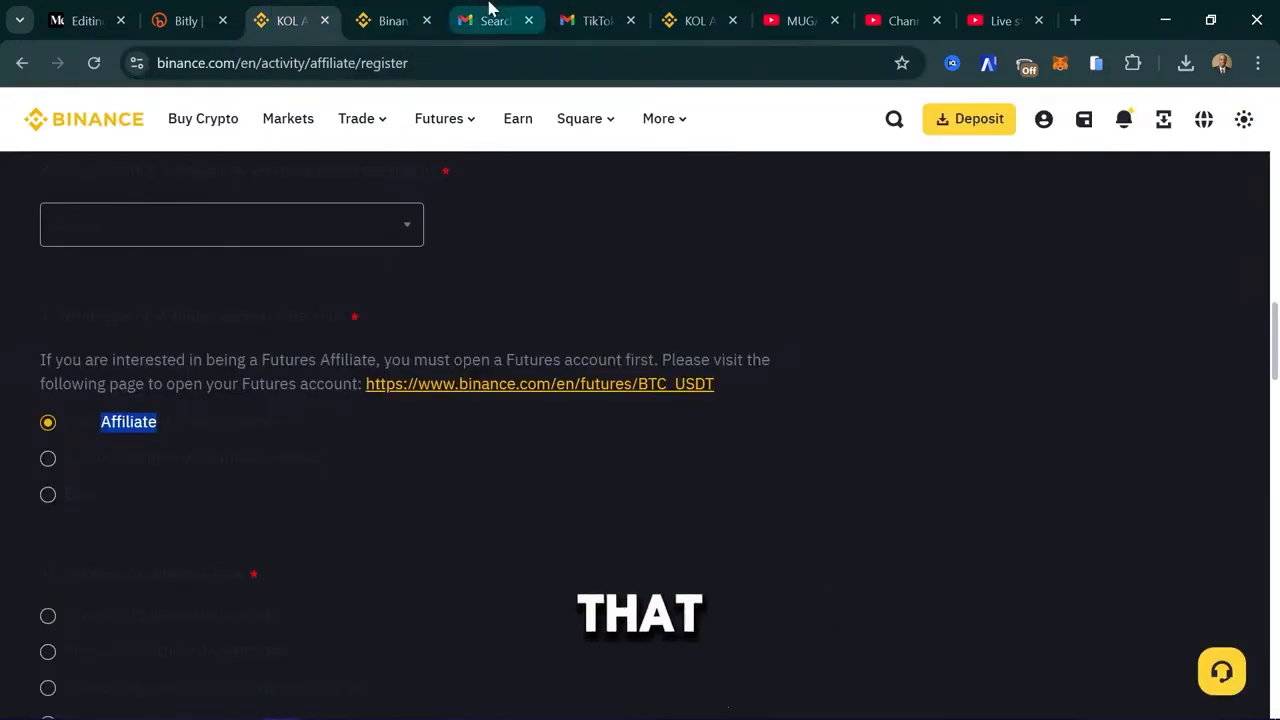
pyautogui.click(690, 14)
pyautogui.scroll(2, 234, 343)
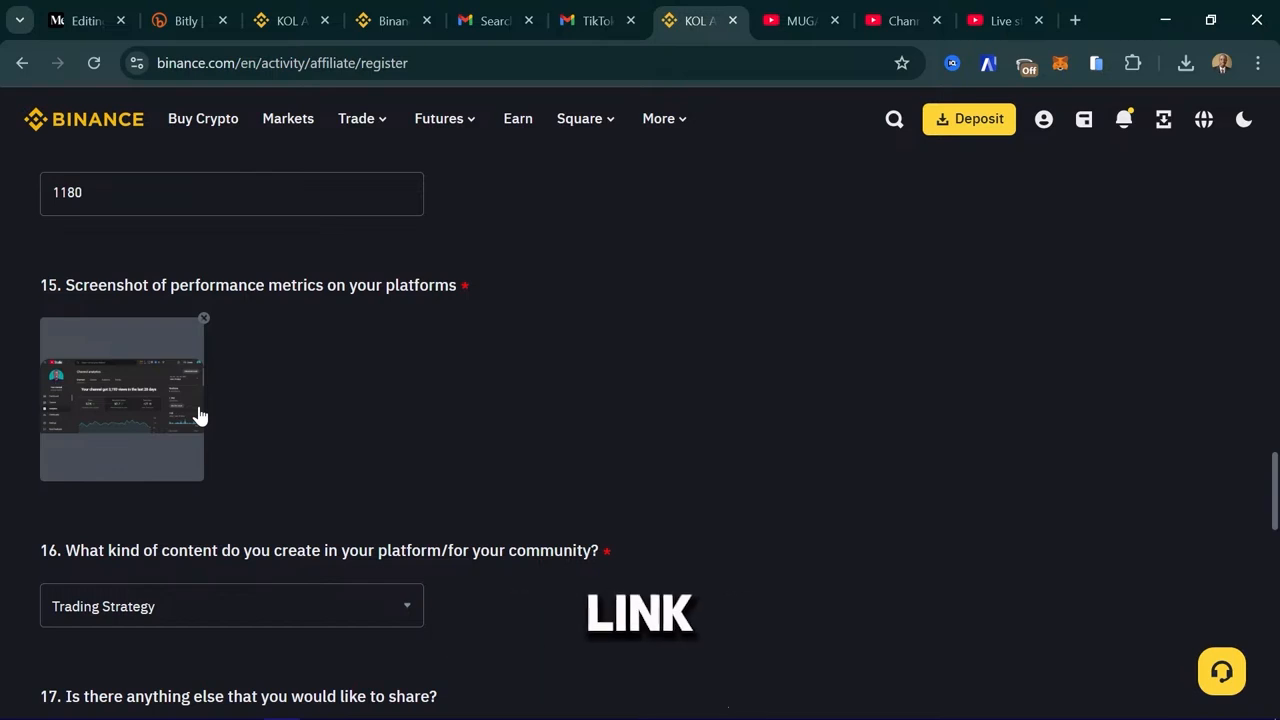
pyautogui.scroll(-3, 411, 517)
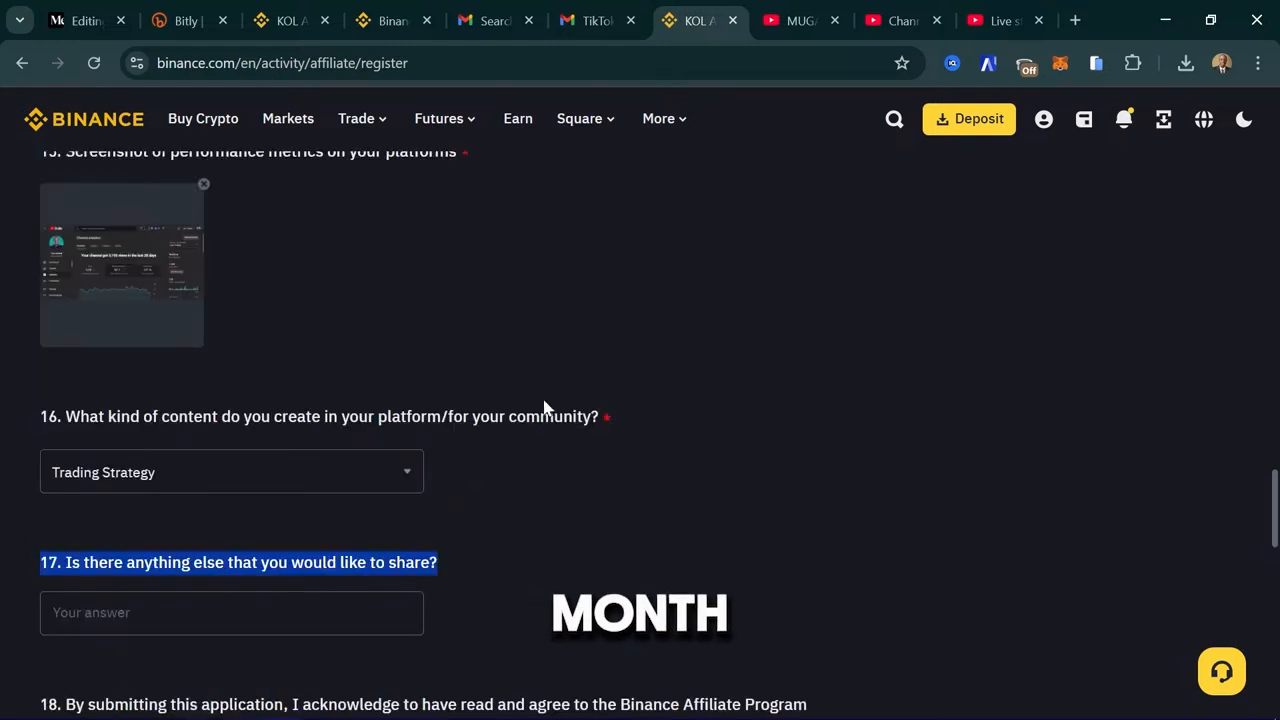
# Highlight question 16 about the kind of content created and review the form's answers and remaining questions
pyautogui.doubleClick(497, 418)
pyautogui.click(497, 418)
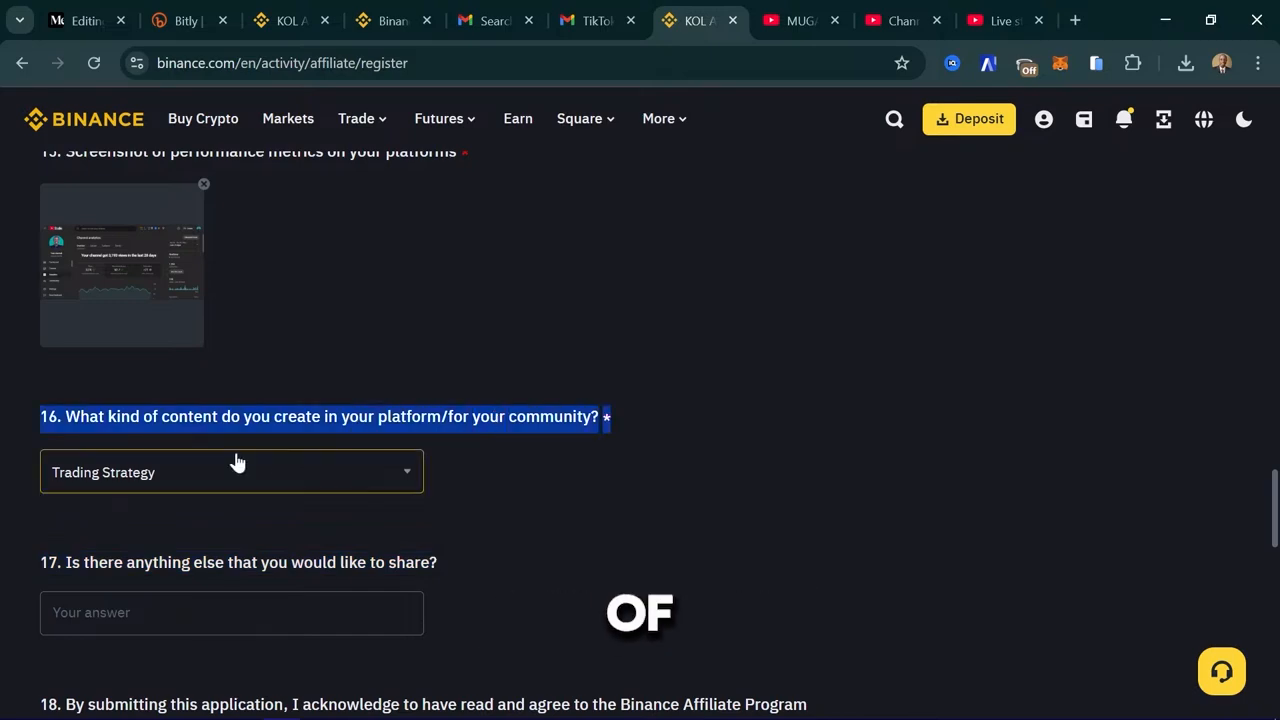
pyautogui.scroll(12, 457, 398)
pyautogui.scroll(-10, 457, 398)
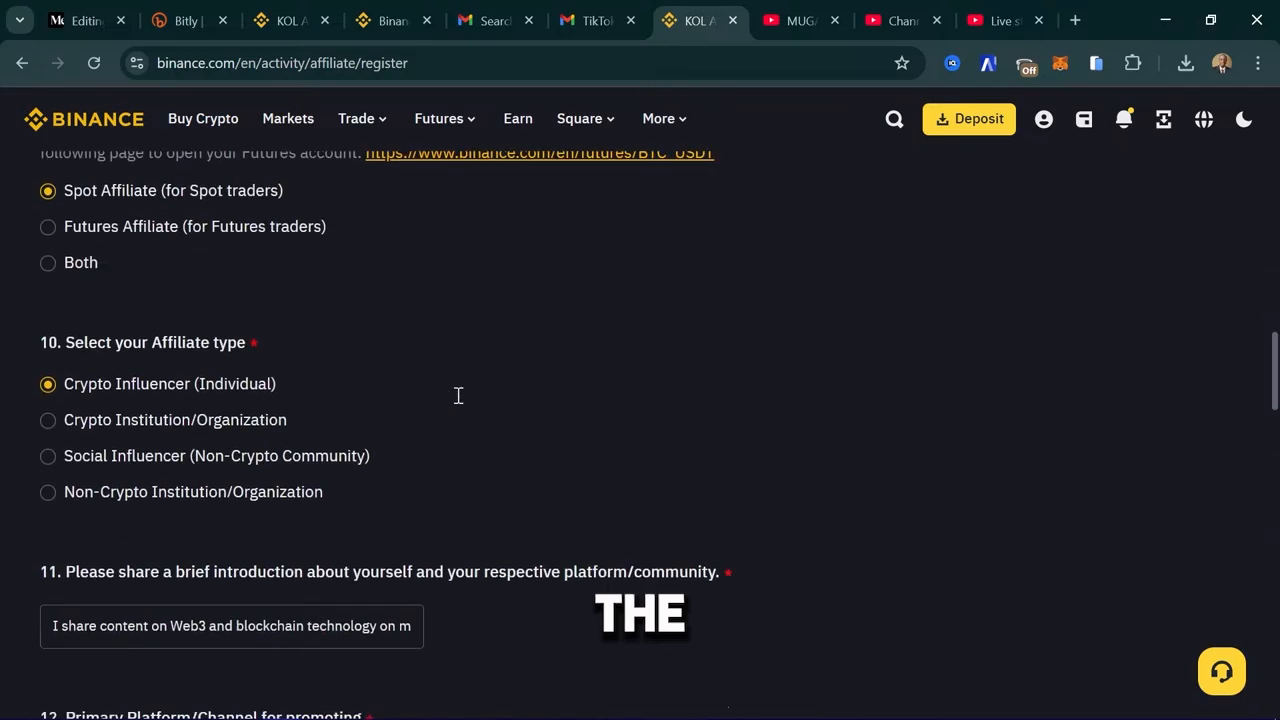
pyautogui.scroll(-2, 457, 403)
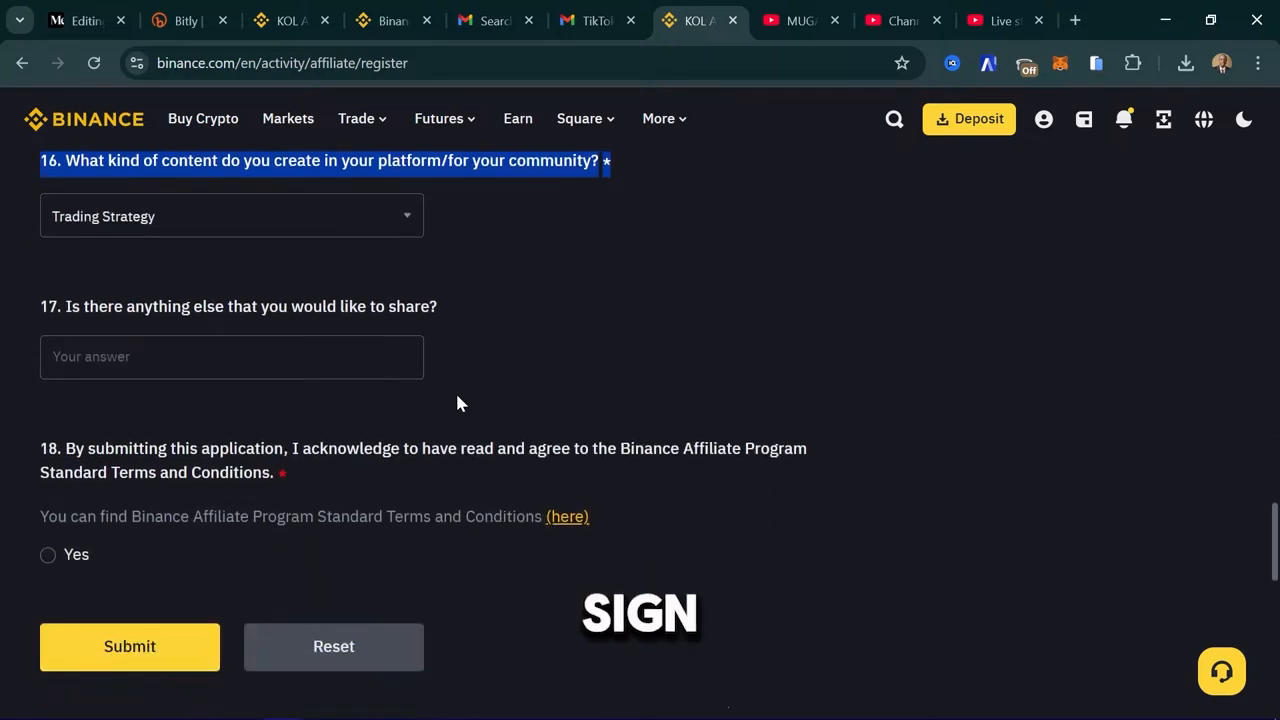
pyautogui.scroll(3, 457, 403)
pyautogui.scroll(-1, 457, 400)
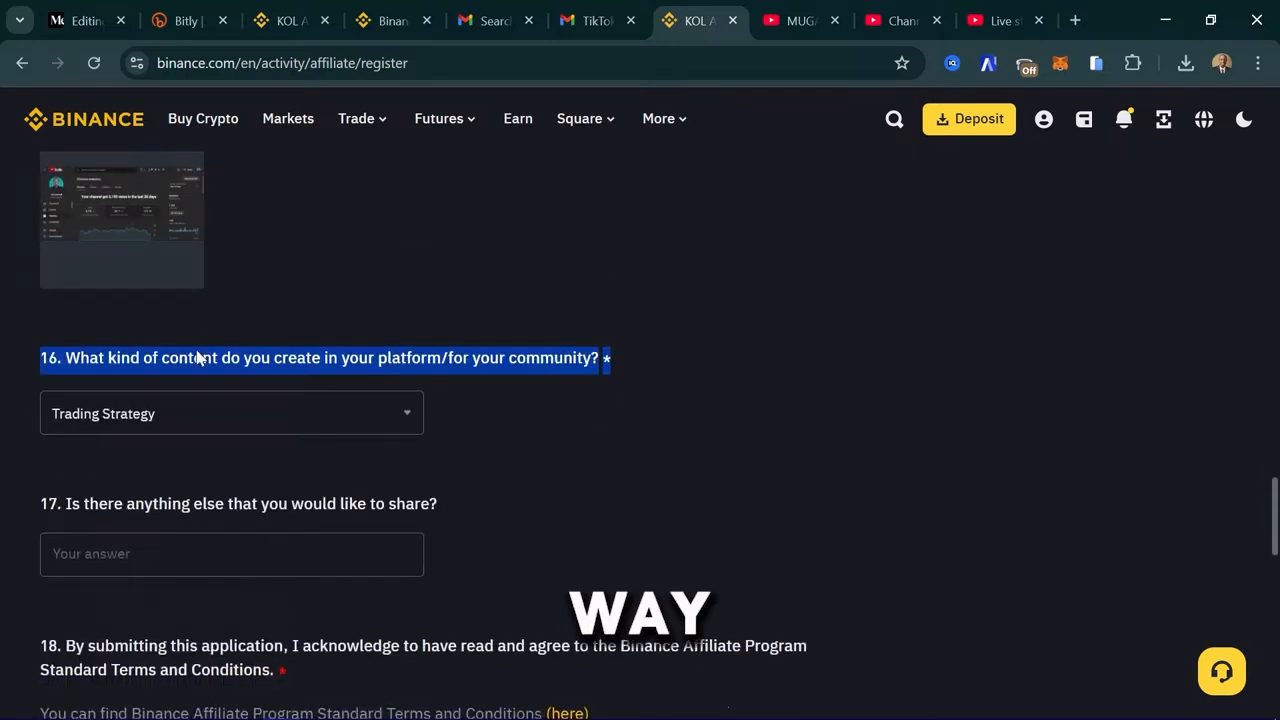
pyautogui.click(197, 357)
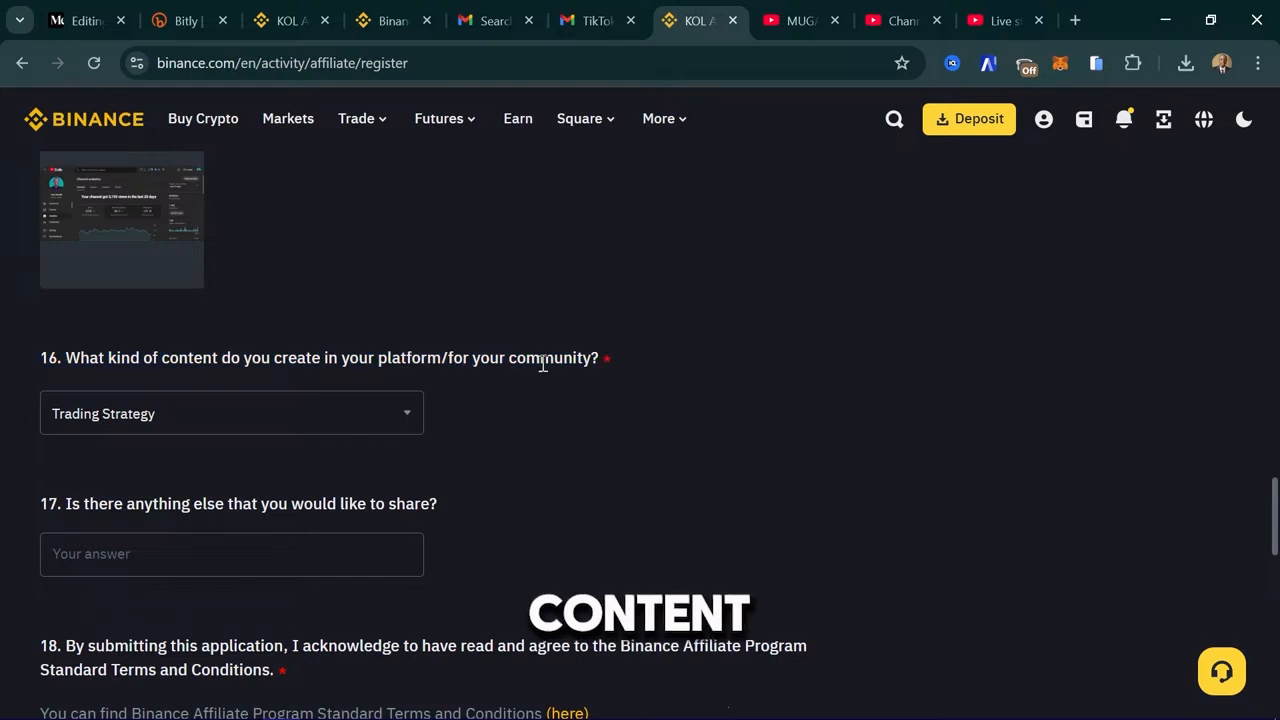
# Change the answer to question 16 about the kind of content created to Informational/News
pyautogui.click(246, 424)
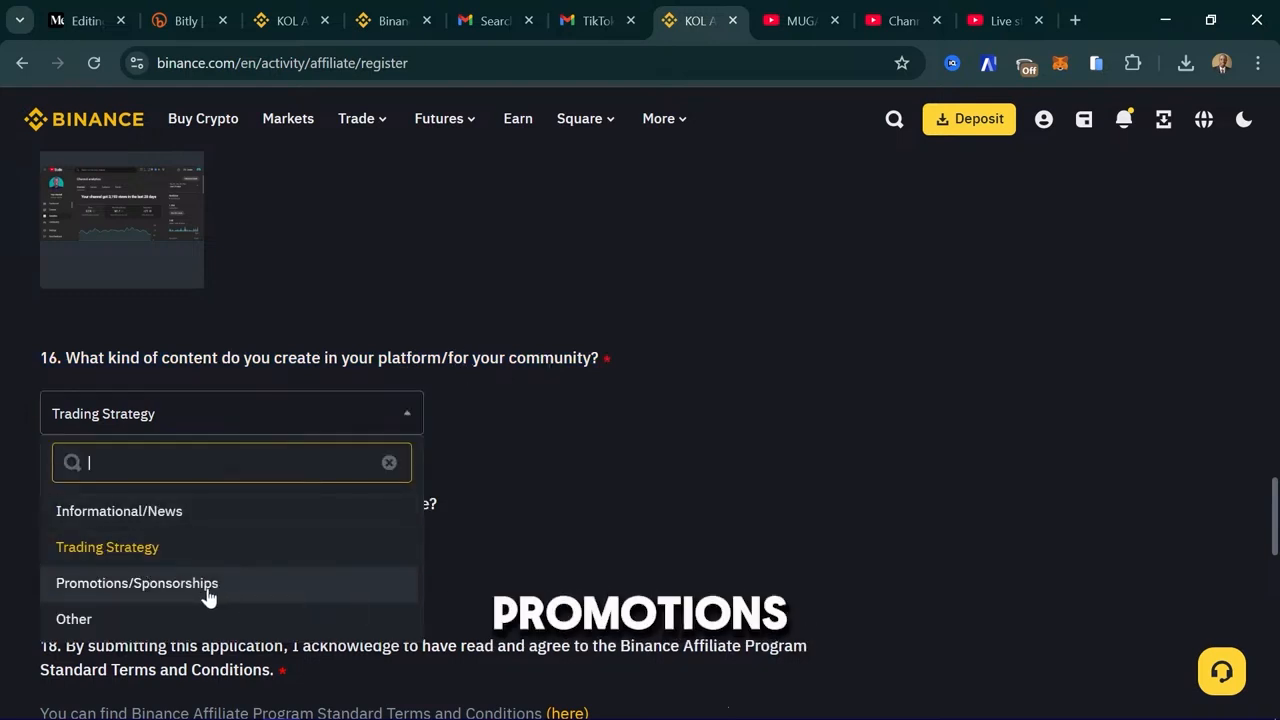
pyautogui.click(205, 514)
pyautogui.click(279, 403)
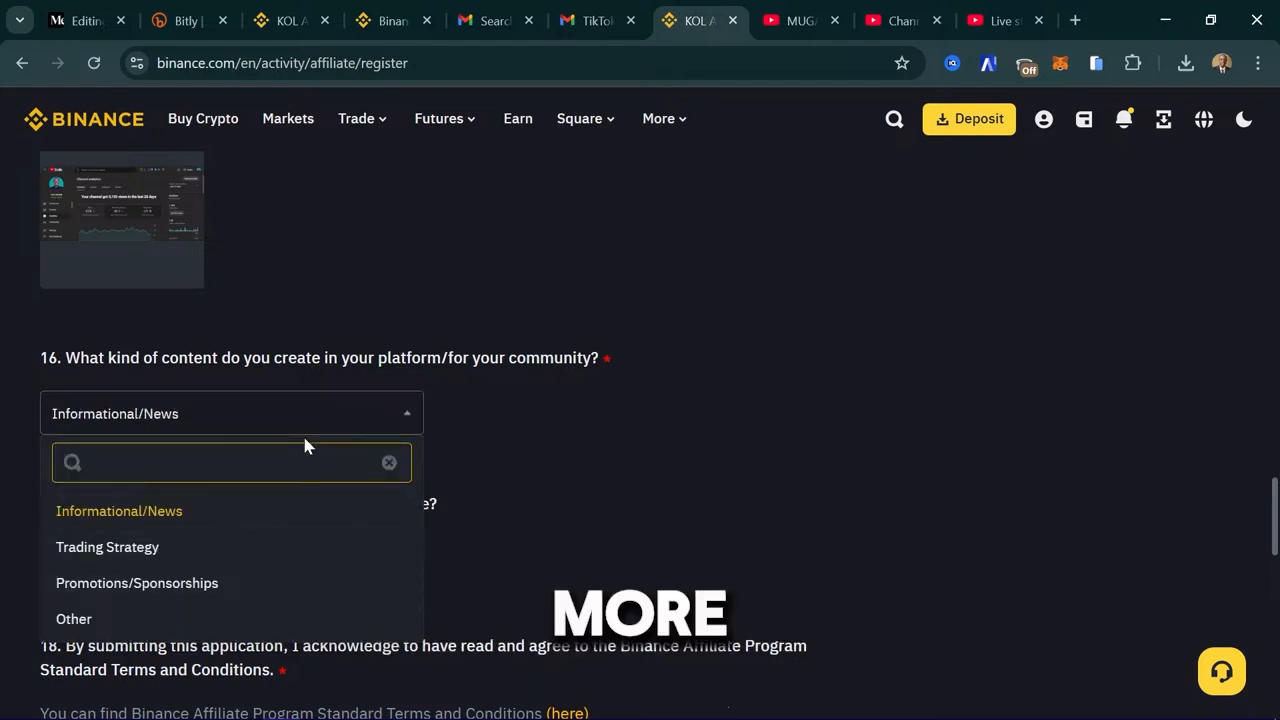
pyautogui.click(323, 410)
# Answer question 17 about anything else to share with "Earning and Withdrawal for Ugandans is lucking."
pyautogui.scroll(-1, 567, 457)
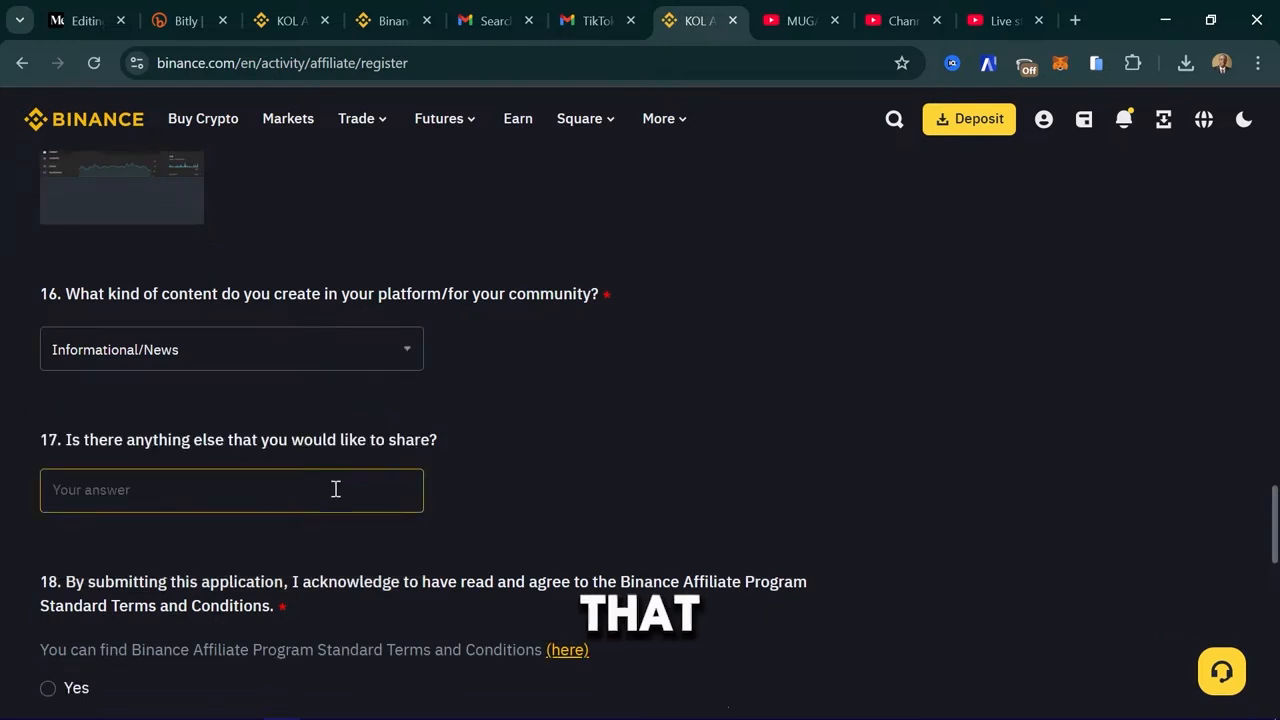
pyautogui.scroll(-2, 323, 494)
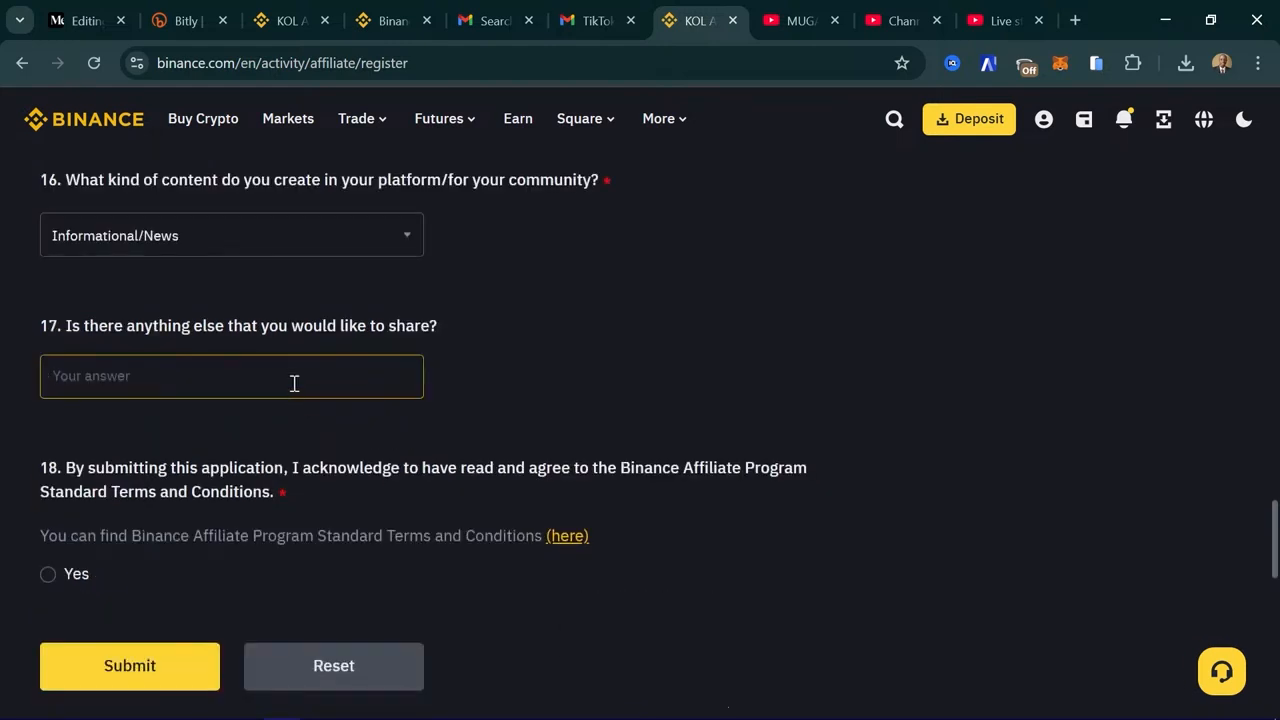
pyautogui.click(294, 383)
pyautogui.write('Earning and Withdrawal for Ugandans is lucking.')
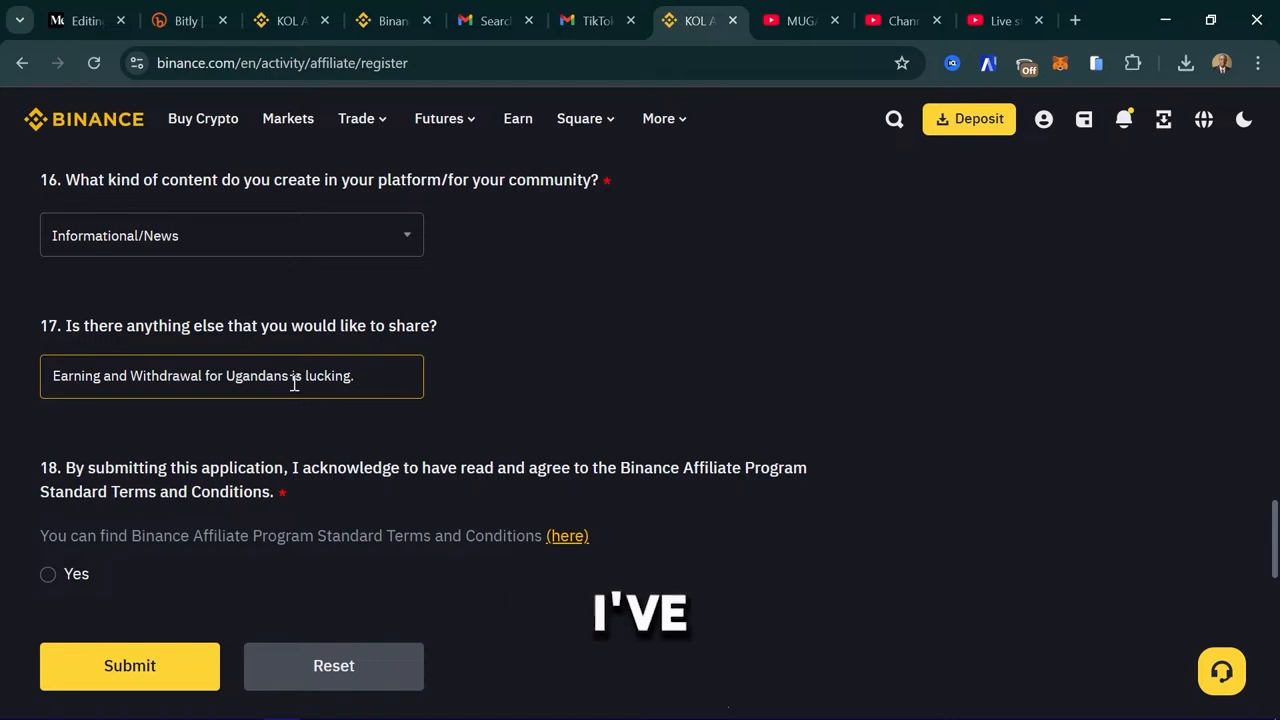
pyautogui.rightClick(294, 383)
pyautogui.click(258, 493)
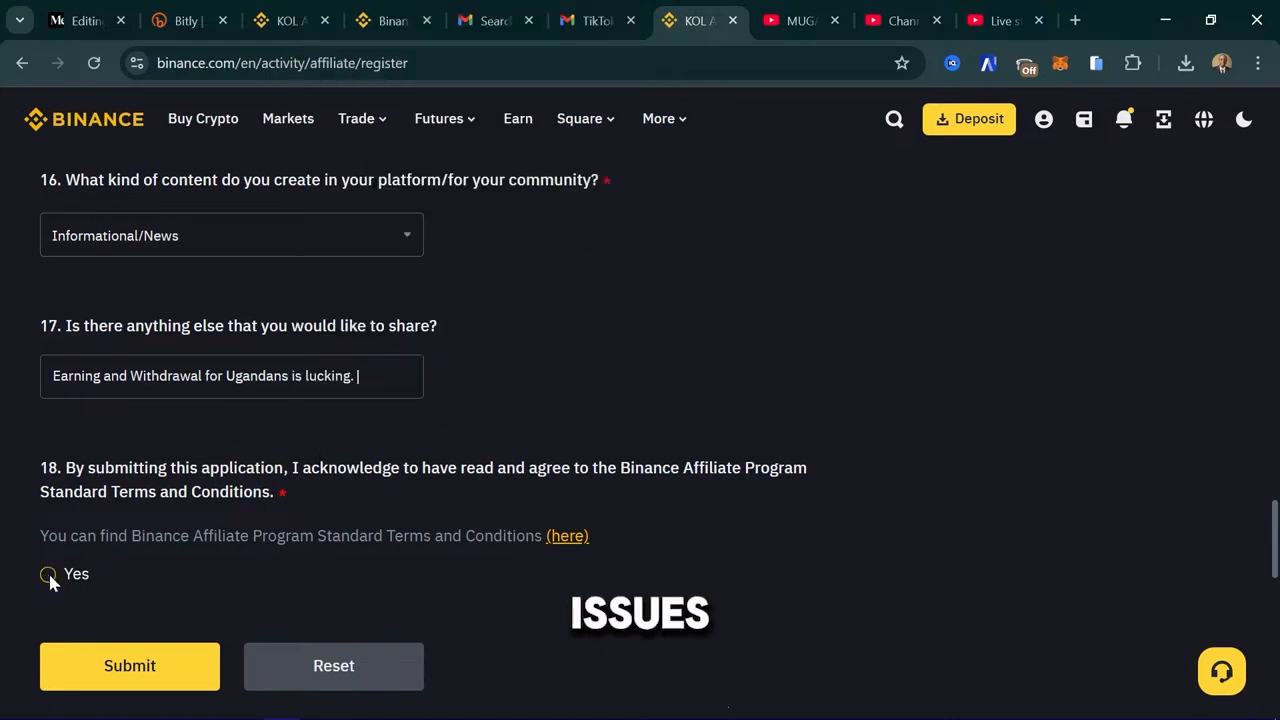
# Agree to the Binance Affiliate Program terms under question 18 with Yes and clear the answer to question 17
pyautogui.scroll(-3, 238, 457)
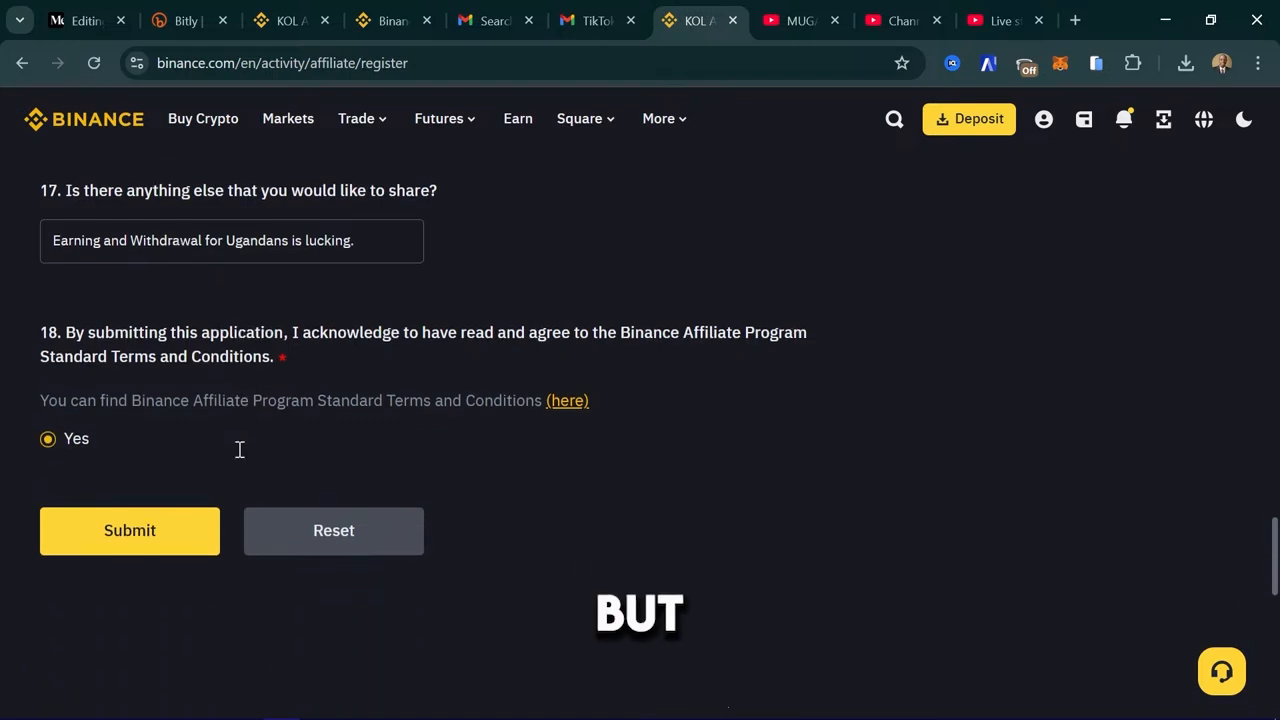
pyautogui.scroll(3, 238, 452)
pyautogui.tripleClick(289, 391)
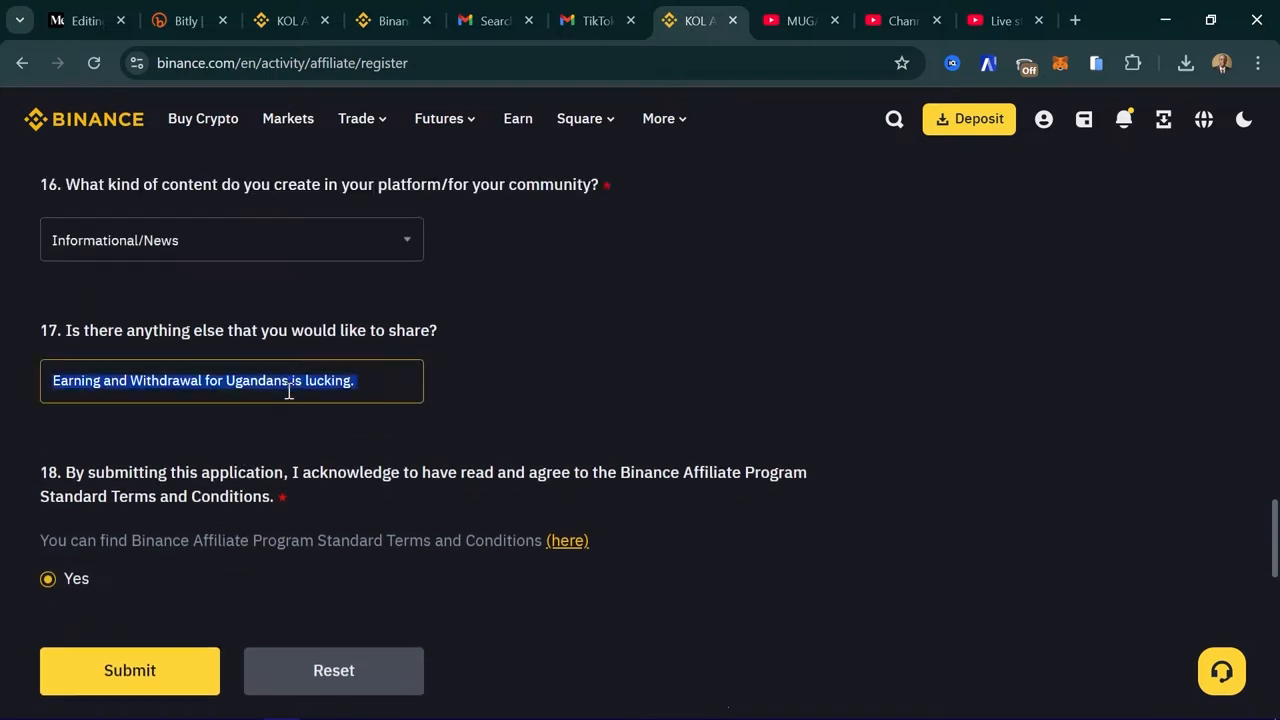
pyautogui.press('BackSpace')
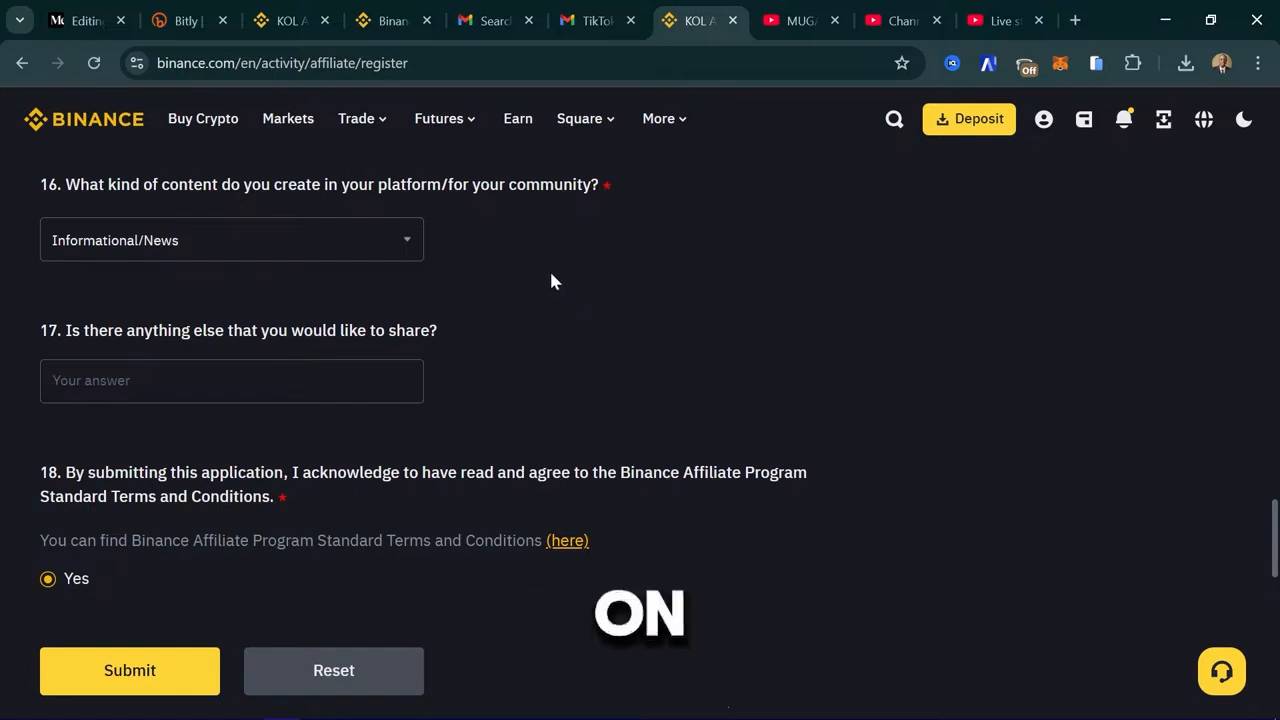
# Review the answers in the affiliate form from question 16 back up to the Affiliate Program introduction
pyautogui.scroll(2, 551, 272)
pyautogui.scroll(-1, 551, 270)
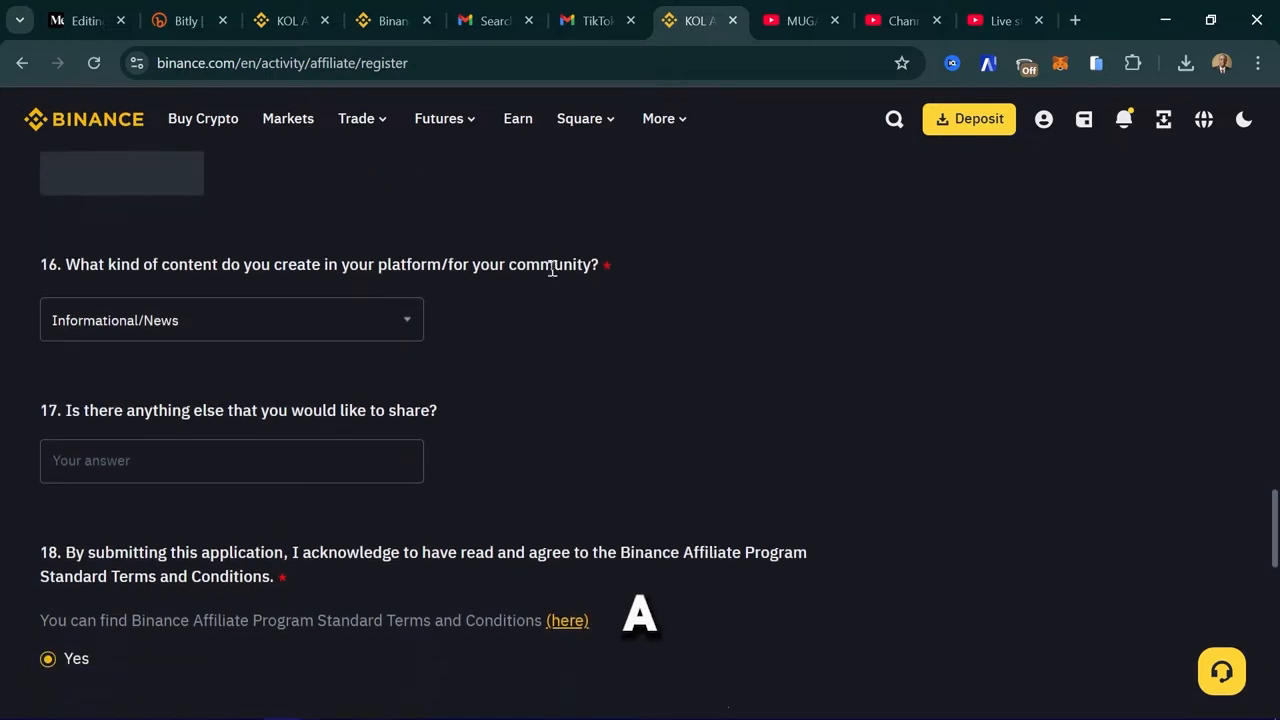
pyautogui.scroll(15, 551, 270)
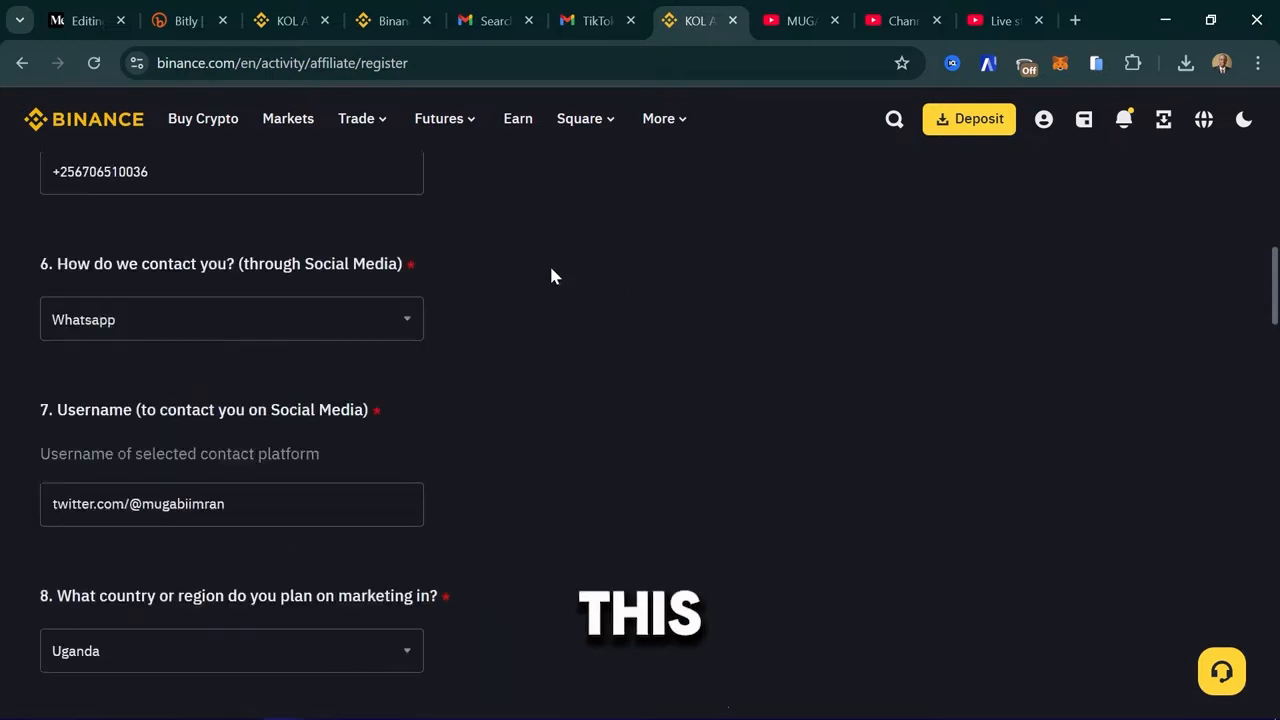
pyautogui.scroll(4, 551, 276)
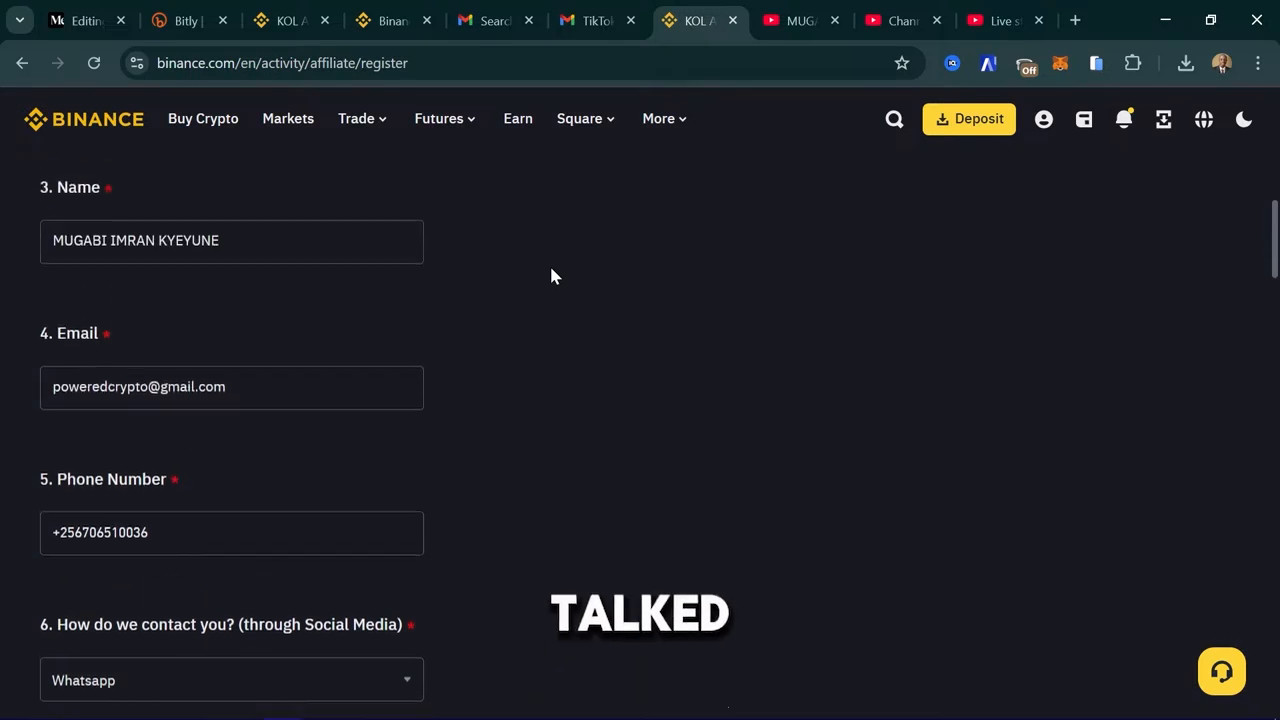
pyautogui.scroll(7, 551, 269)
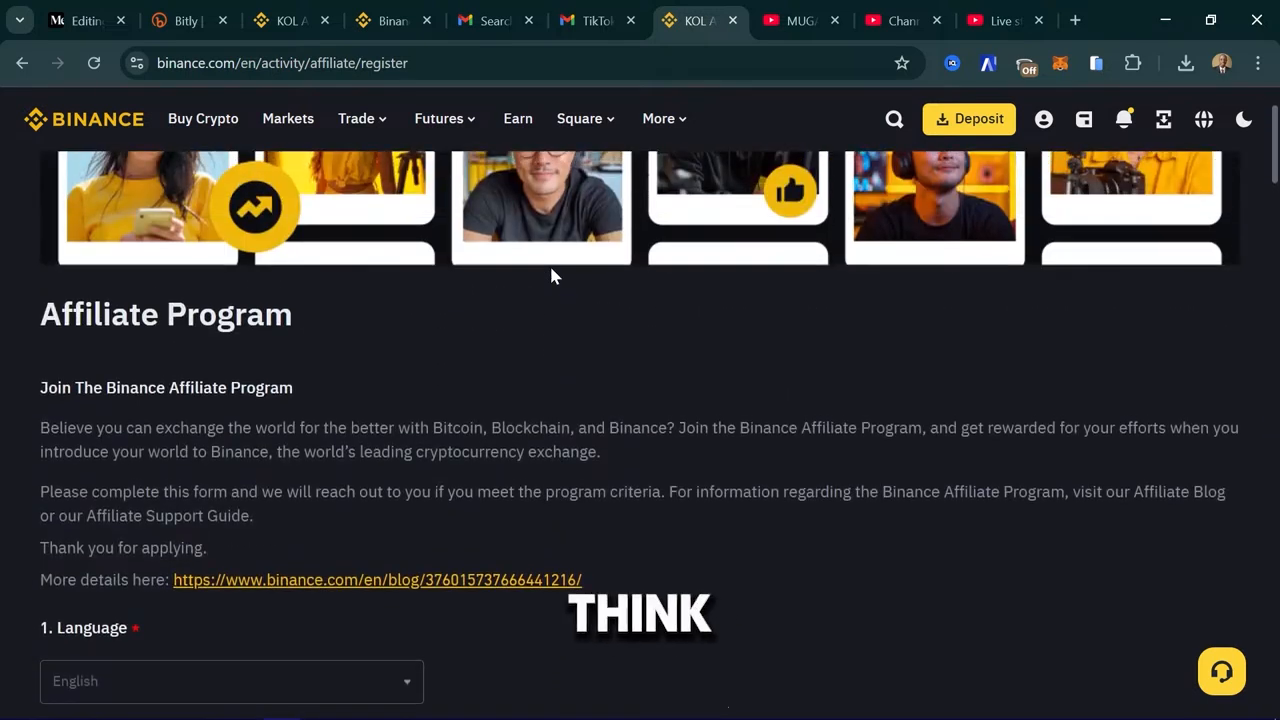
pyautogui.scroll(2, 551, 276)
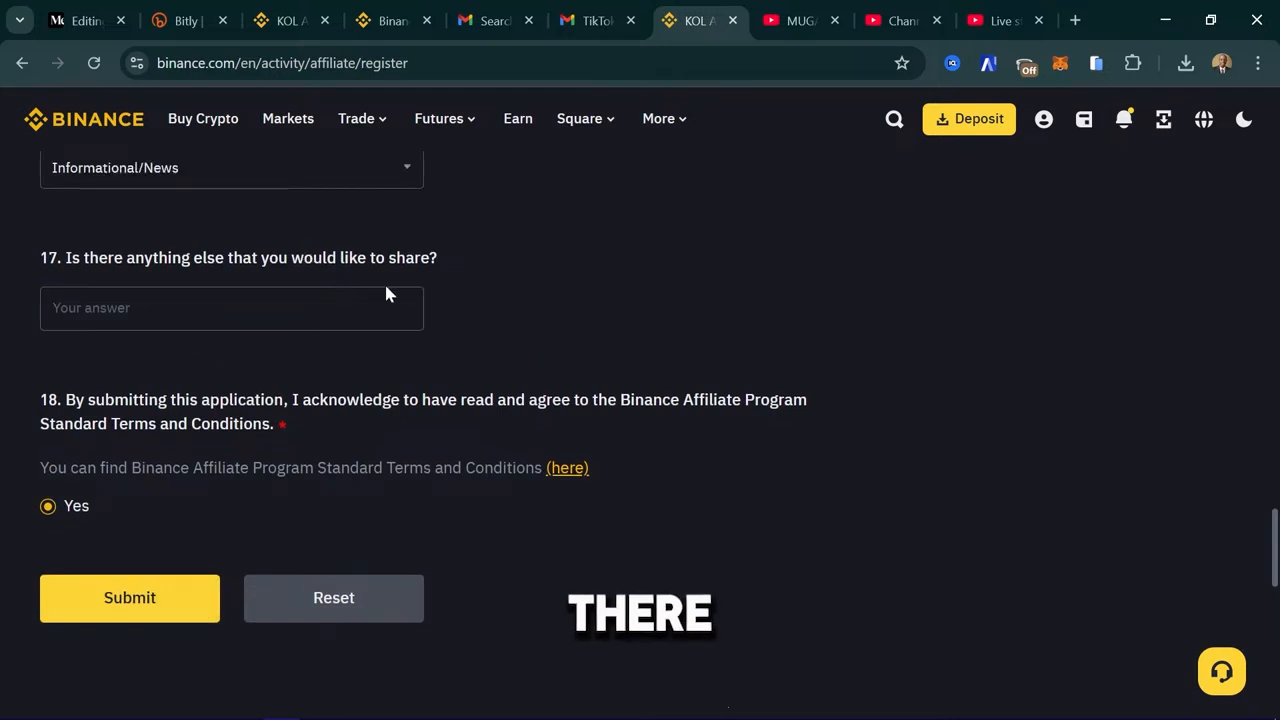
# Try to submit the affiliate application with question 17 left blank
pyautogui.click(386, 290)
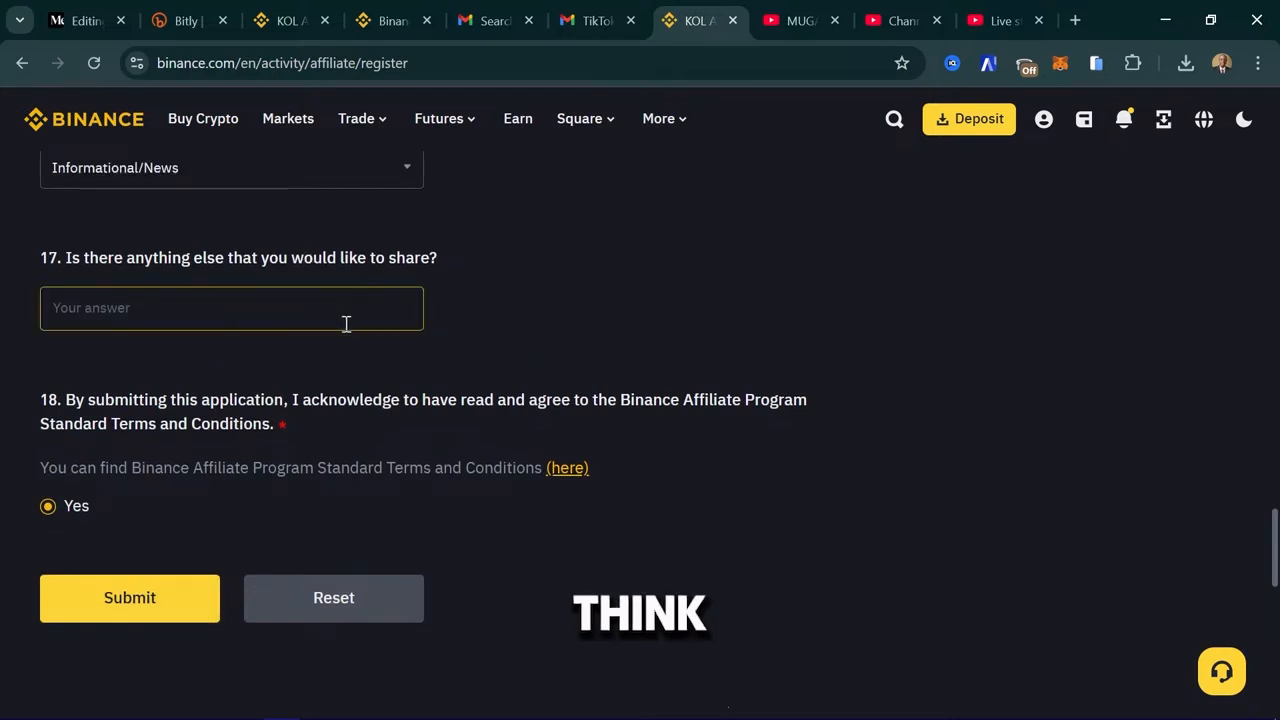
pyautogui.scroll(1, 345, 323)
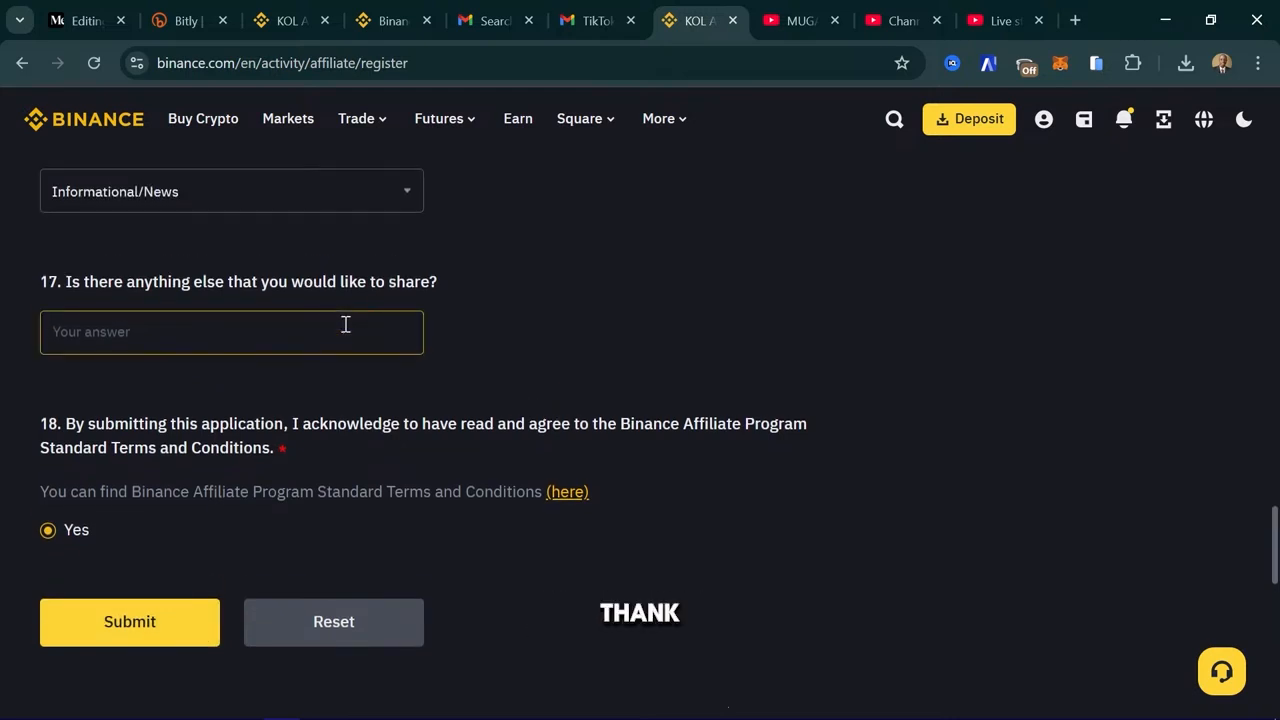
pyautogui.click(167, 629)
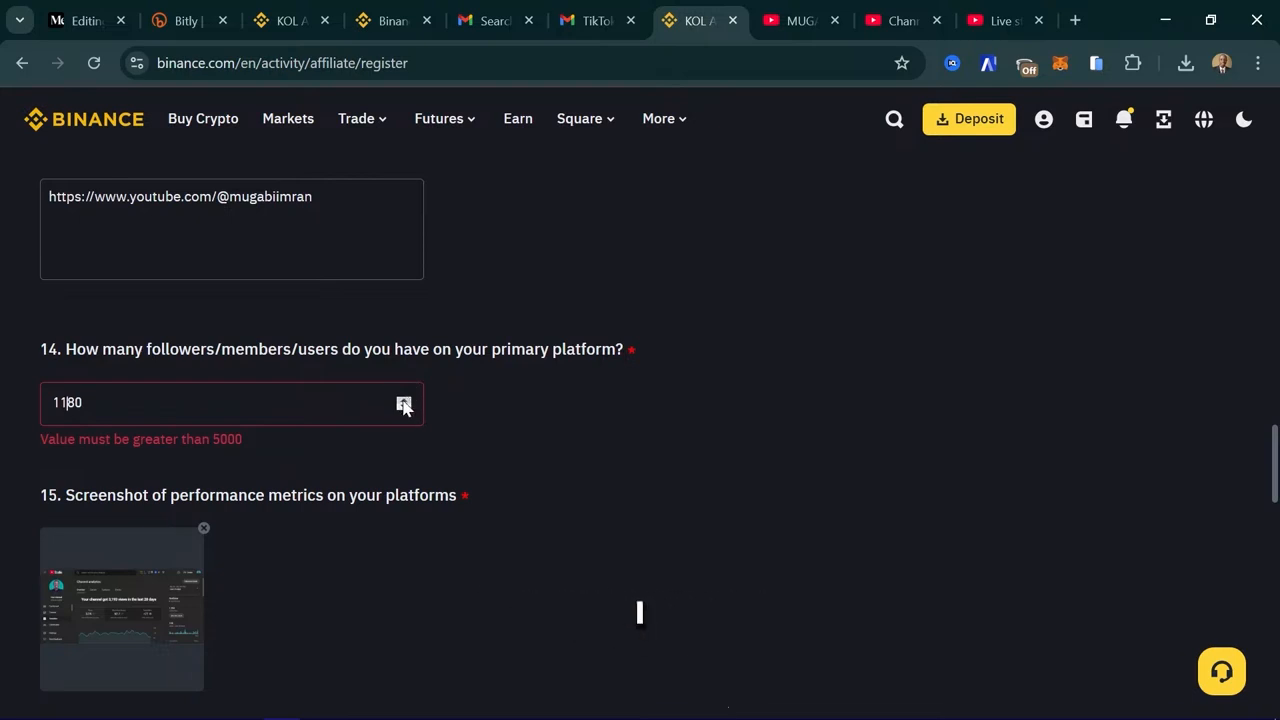
# Examine the follower count requirement under question 14 and the platform and introduction answers above it
pyautogui.scroll(2, 434, 369)
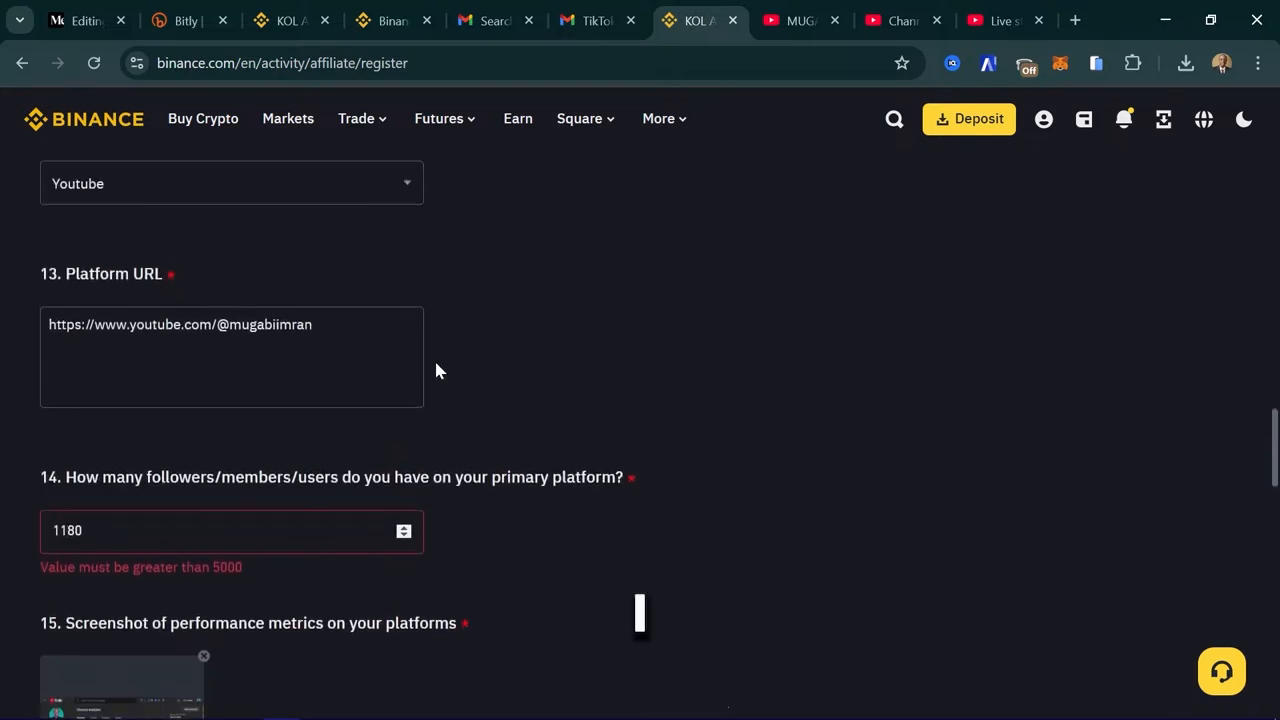
pyautogui.scroll(1, 436, 370)
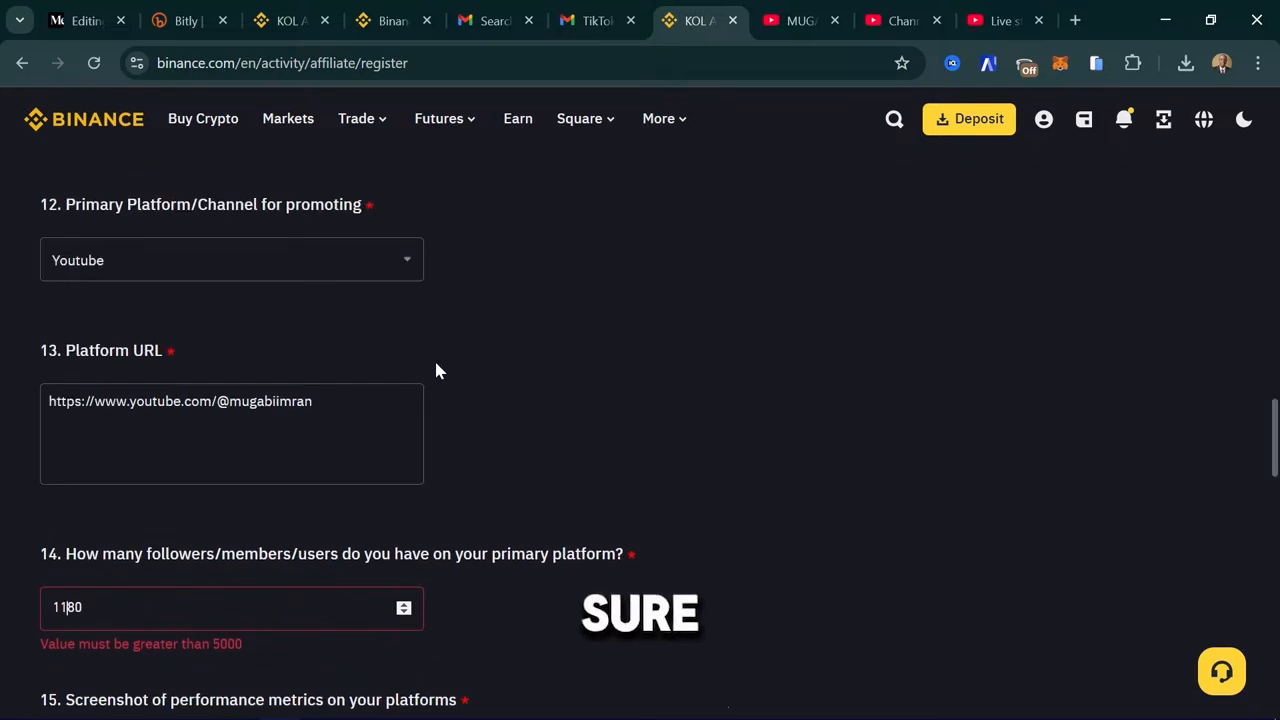
pyautogui.scroll(-1, 436, 370)
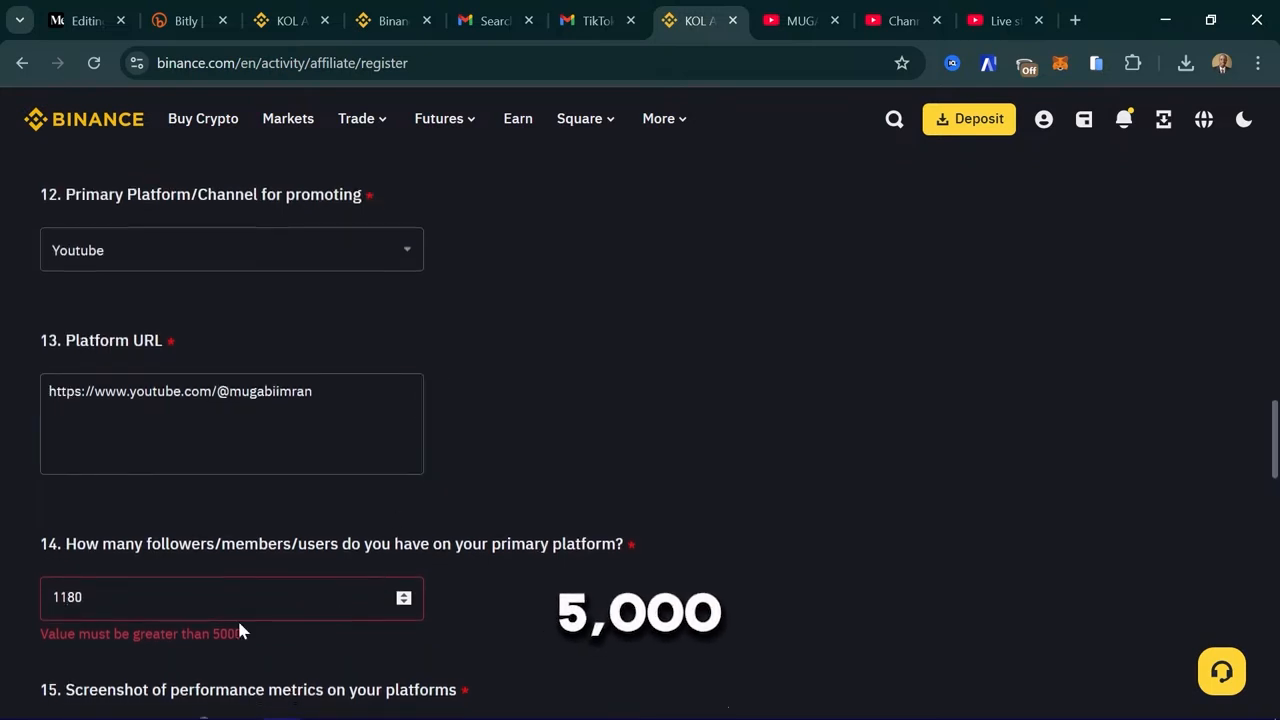
pyautogui.scroll(-2, 561, 536)
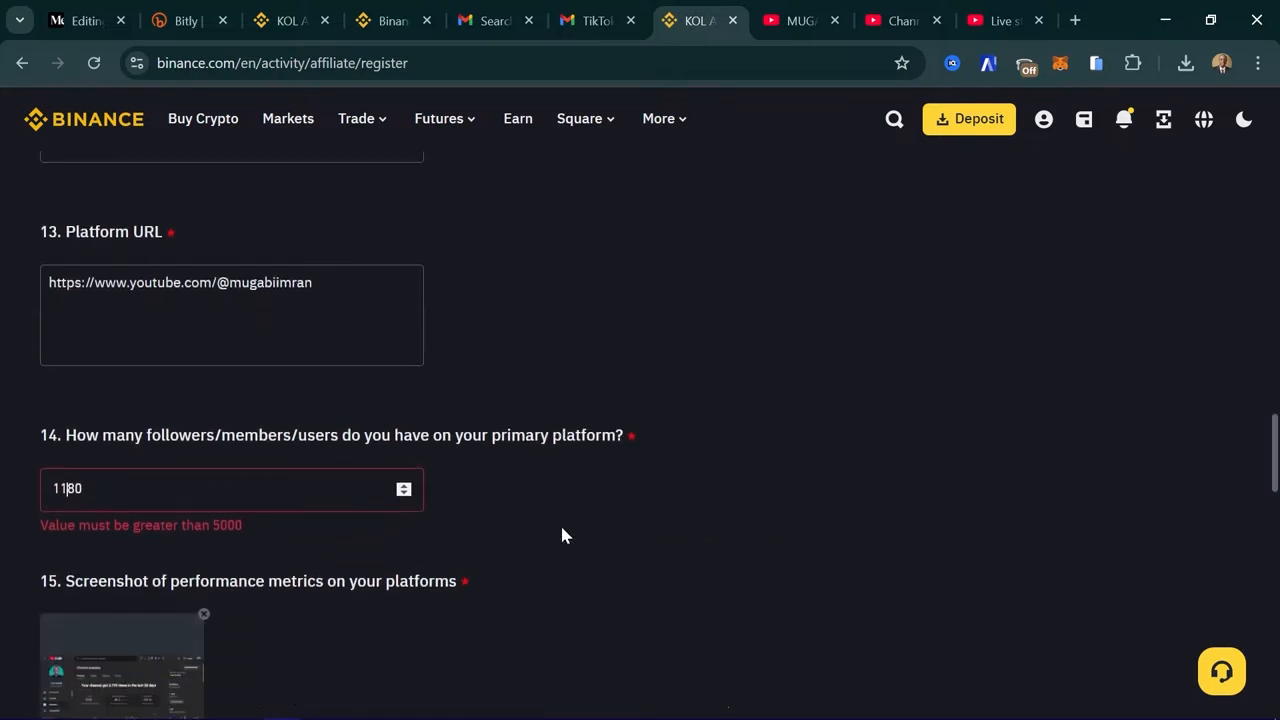
pyautogui.scroll(2, 561, 536)
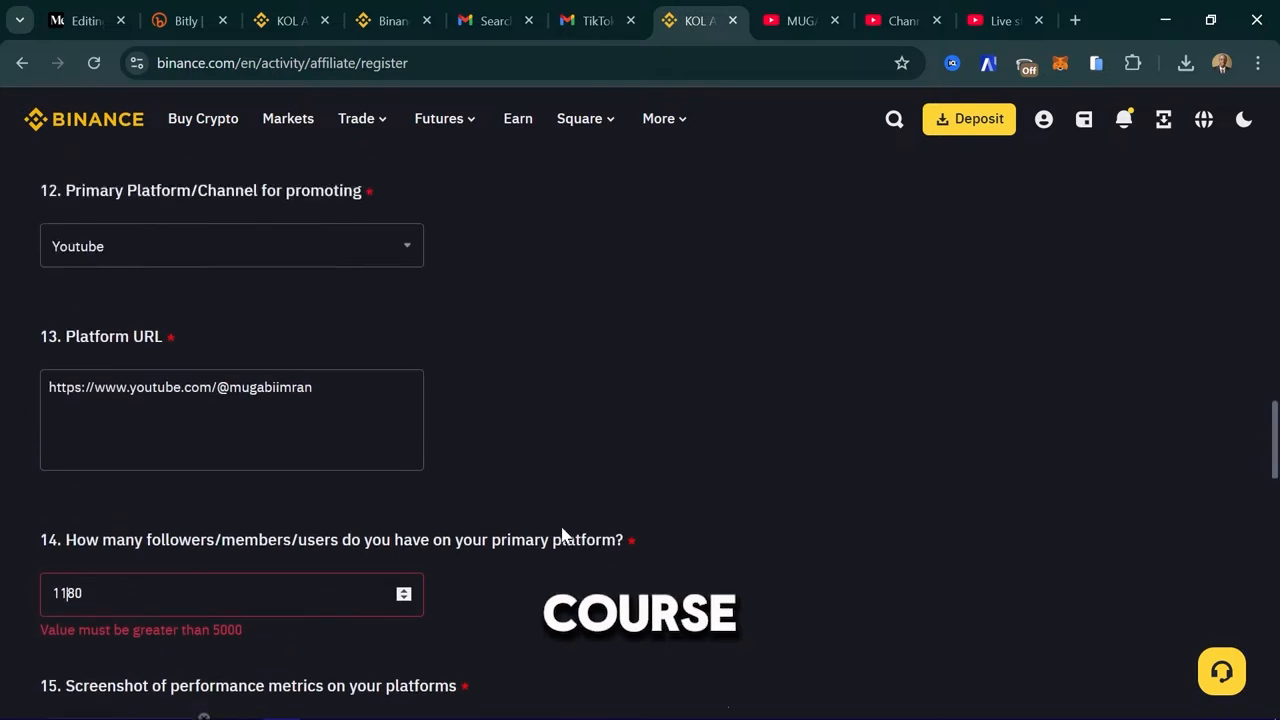
pyautogui.scroll(1, 561, 535)
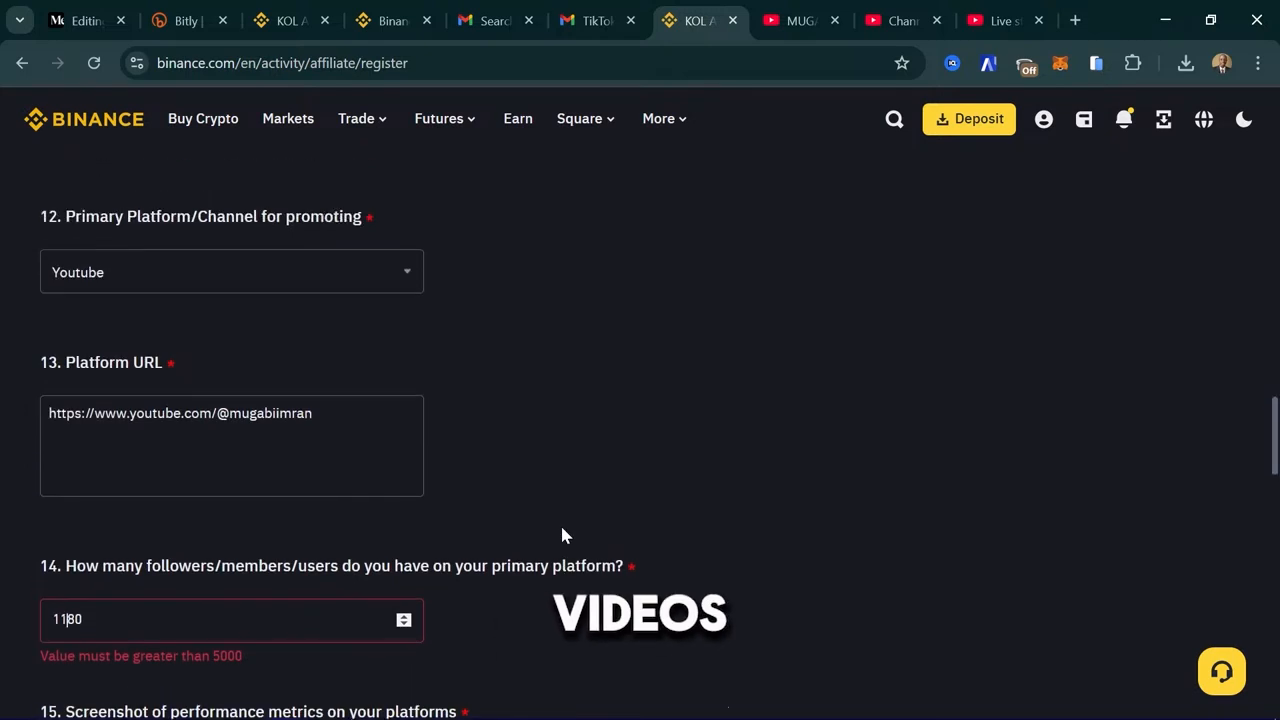
pyautogui.scroll(2, 561, 536)
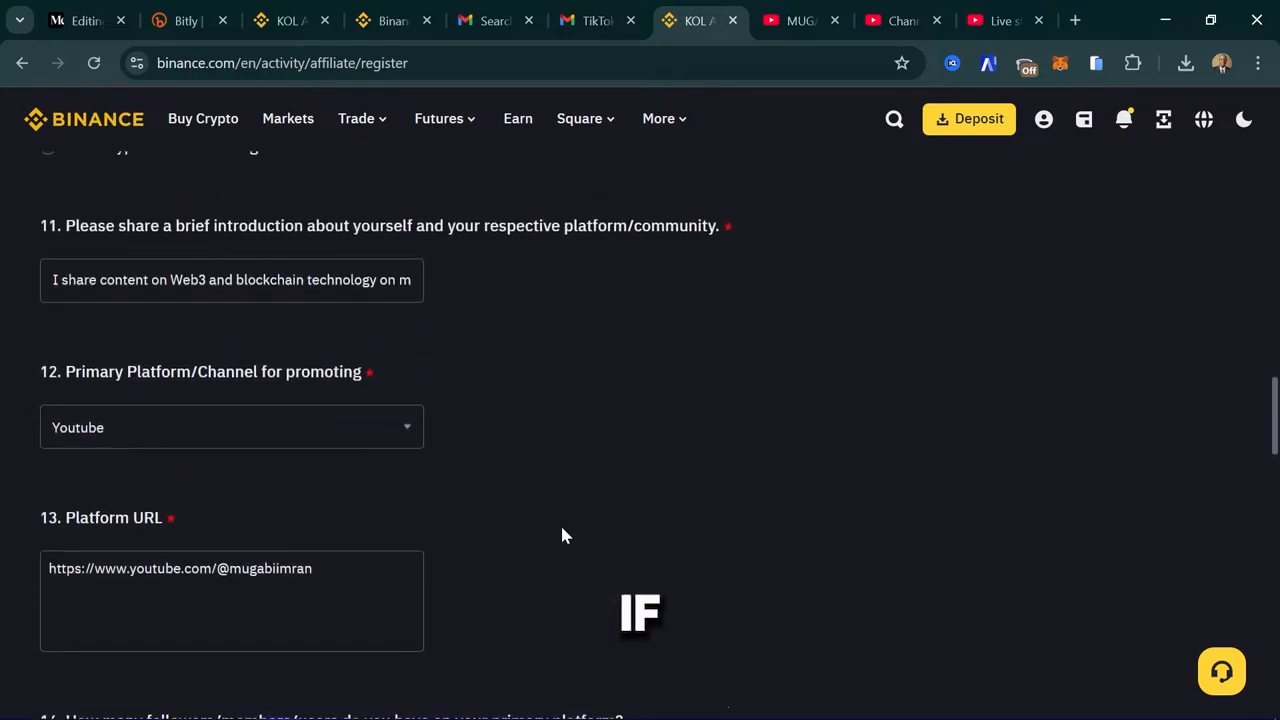
pyautogui.scroll(-1, 561, 536)
pyautogui.scroll(-3, 561, 536)
pyautogui.scroll(1, 561, 536)
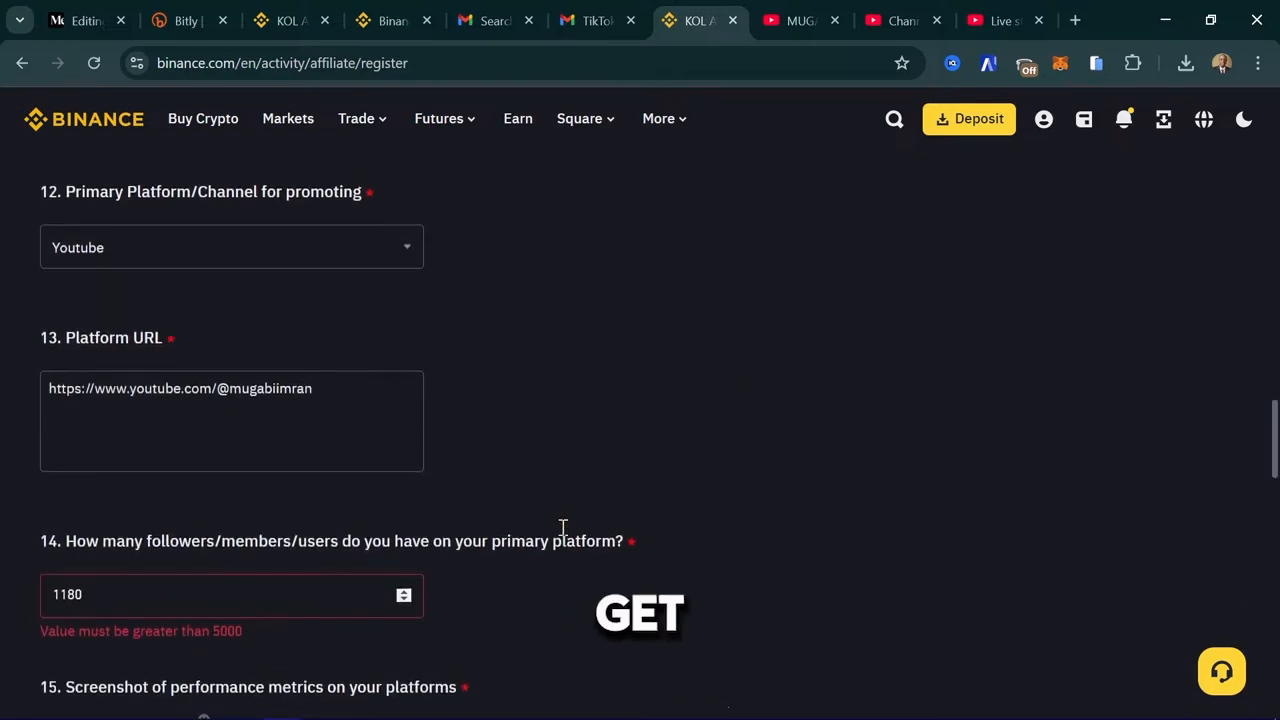
pyautogui.scroll(5, 561, 536)
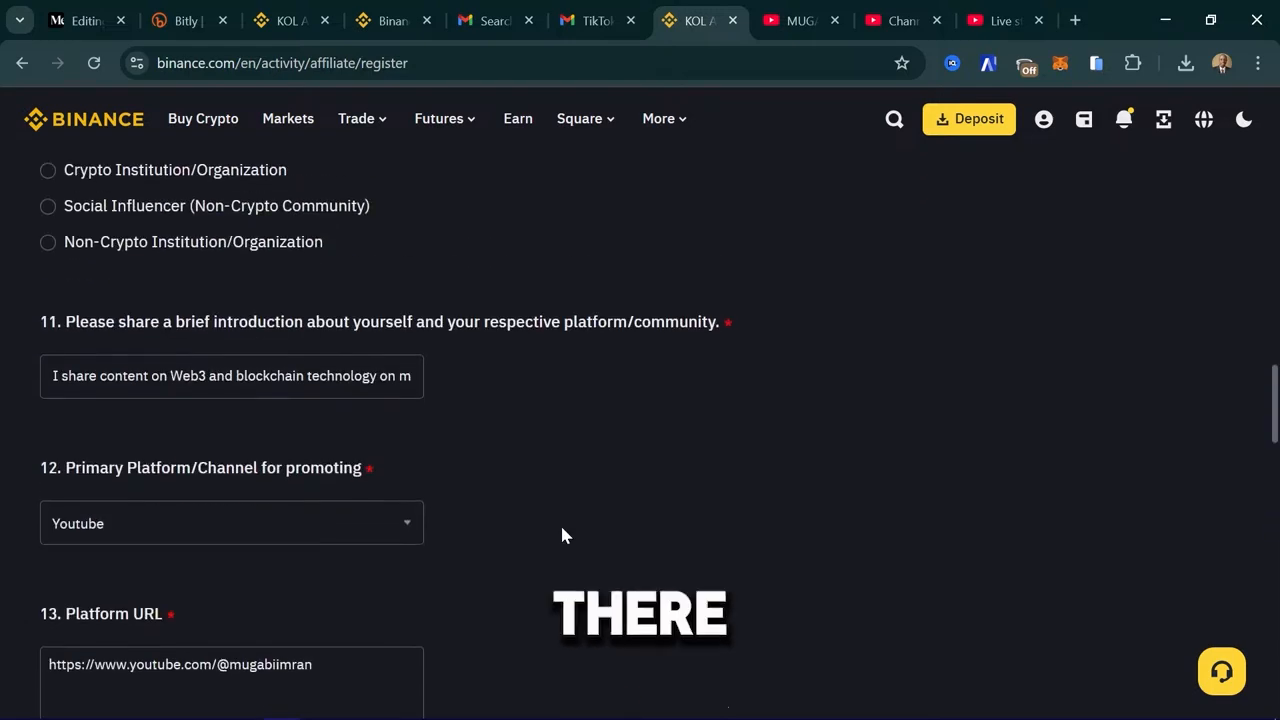
pyautogui.scroll(2, 561, 536)
pyautogui.scroll(-10, 561, 536)
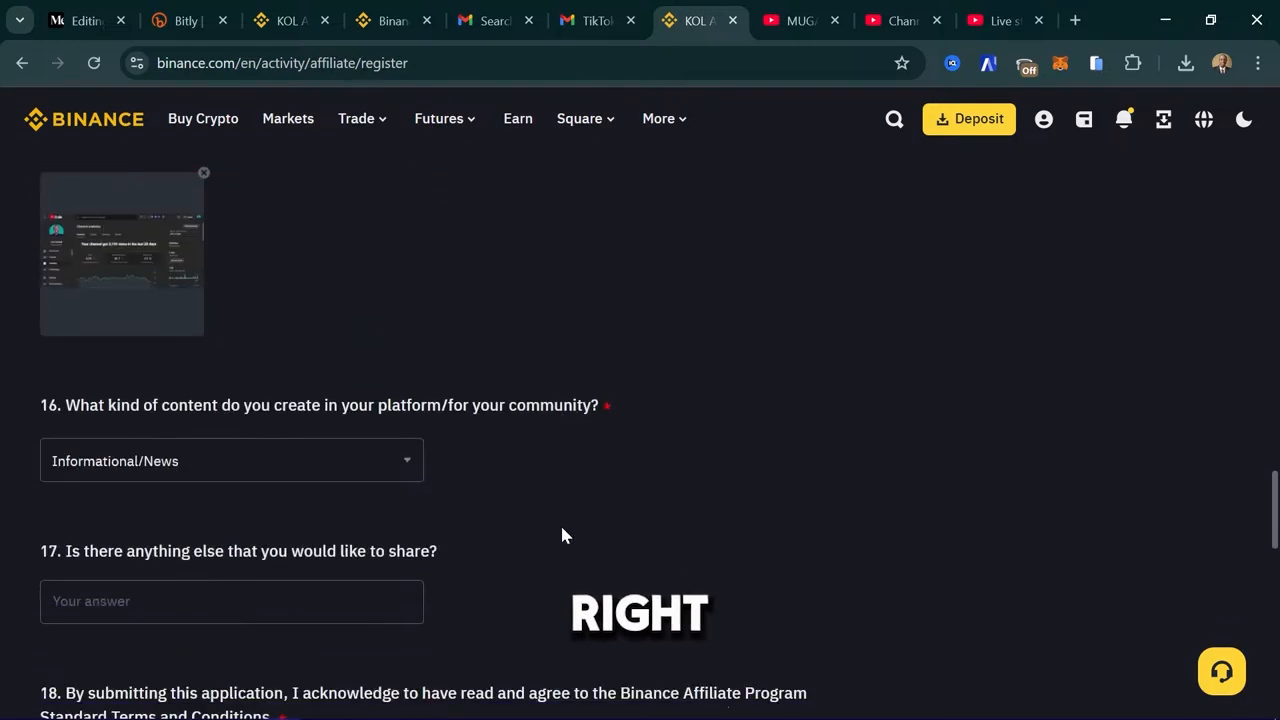
pyautogui.scroll(2, 561, 528)
pyautogui.scroll(-2, 561, 528)
pyautogui.scroll(2, 561, 528)
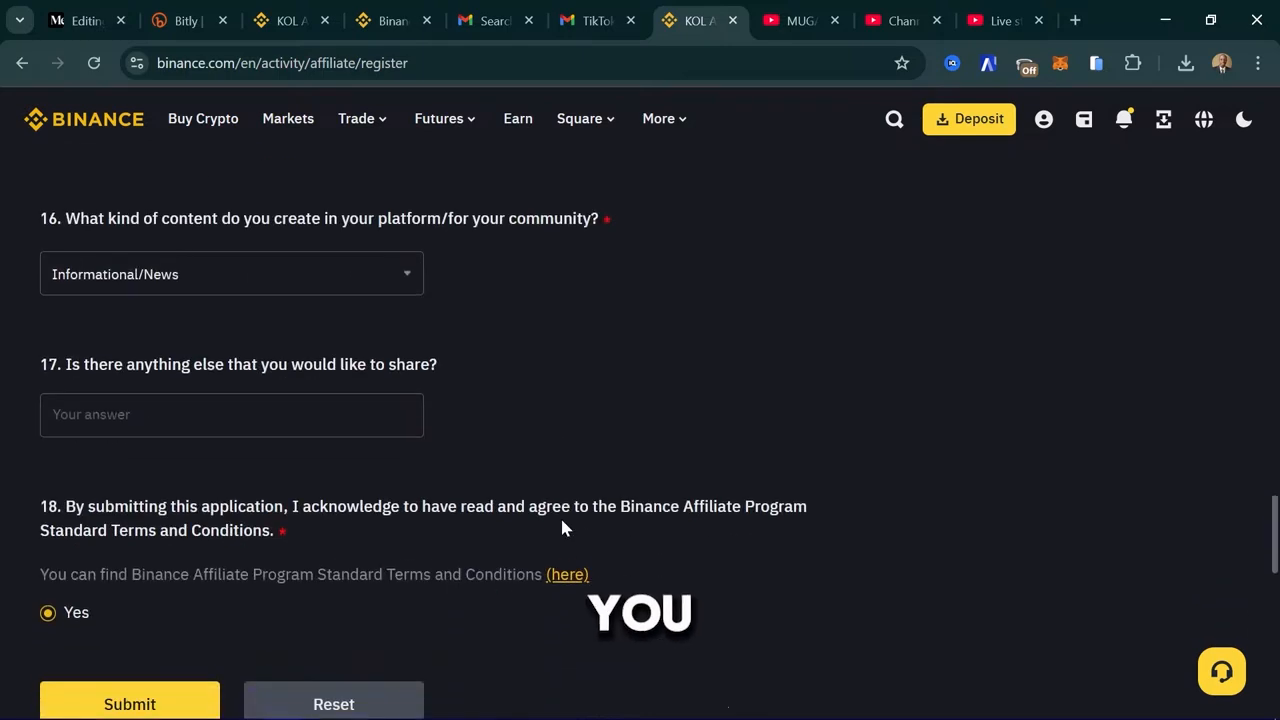
pyautogui.scroll(-2, 561, 528)
pyautogui.scroll(-1, 561, 528)
pyautogui.scroll(9, 561, 528)
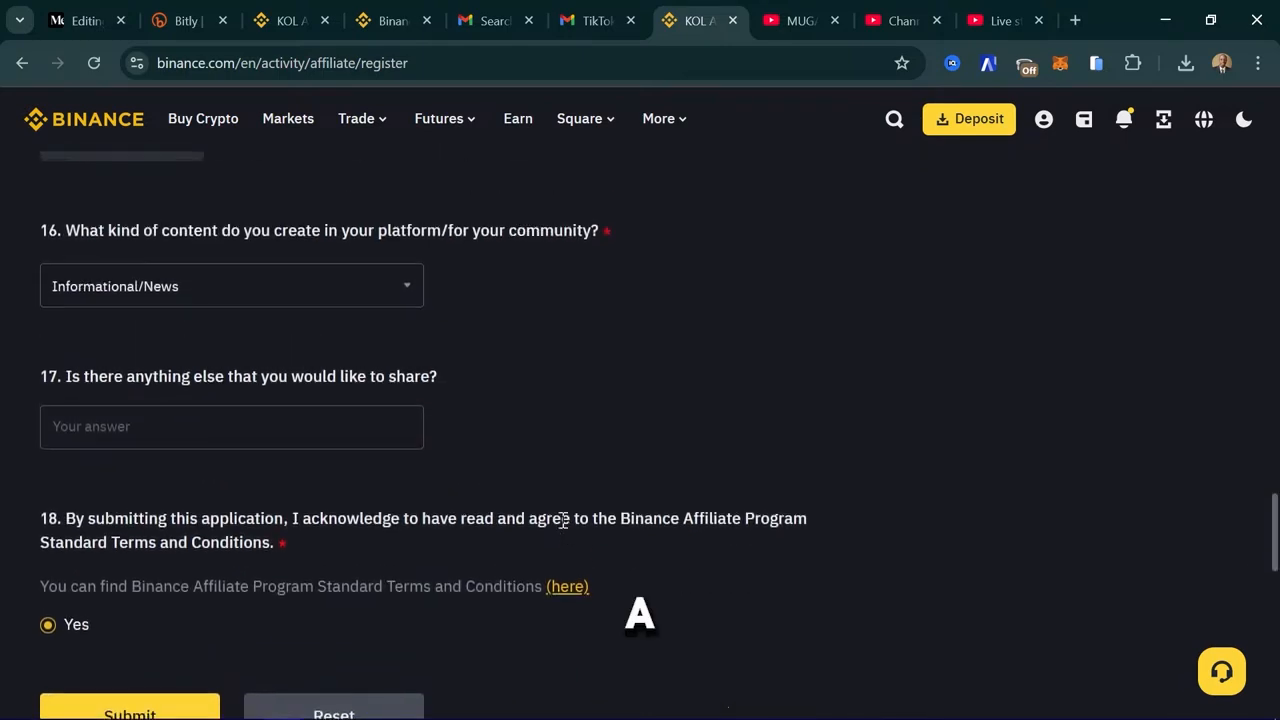
pyautogui.scroll(3, 561, 528)
pyautogui.scroll(-8, 560, 574)
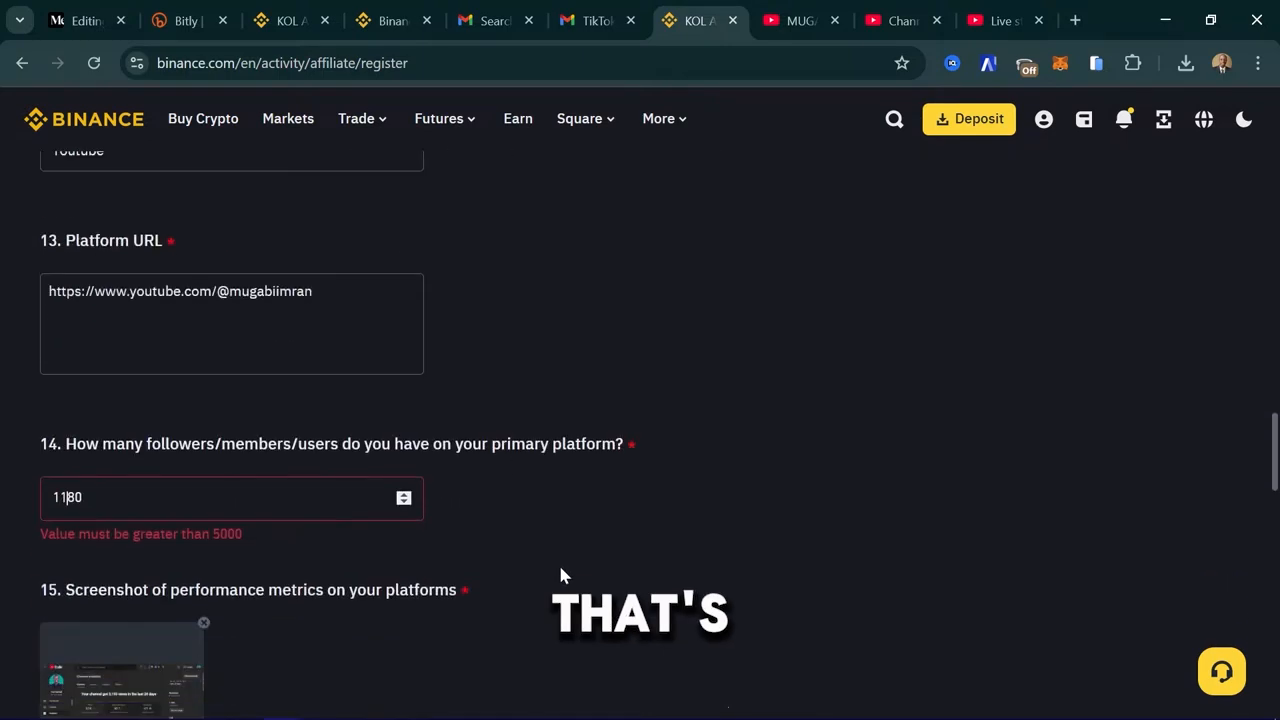
pyautogui.scroll(-2, 560, 574)
pyautogui.scroll(5, 560, 574)
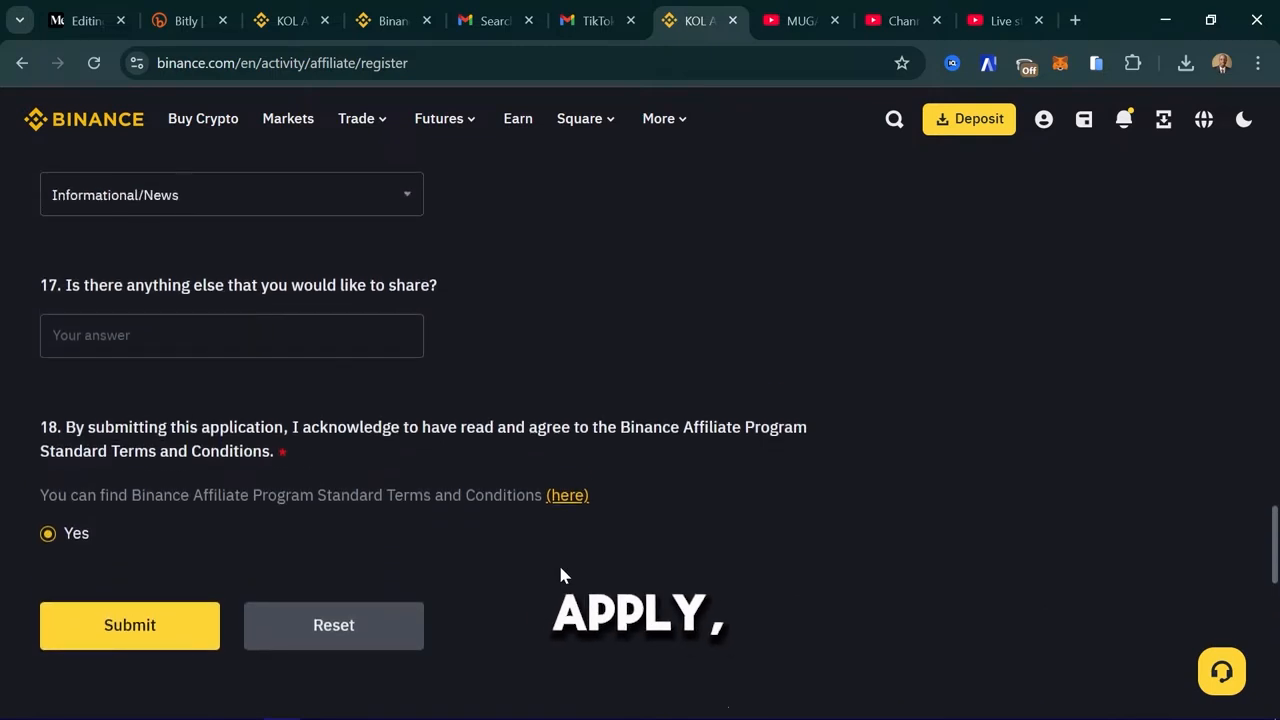
pyautogui.scroll(1, 560, 574)
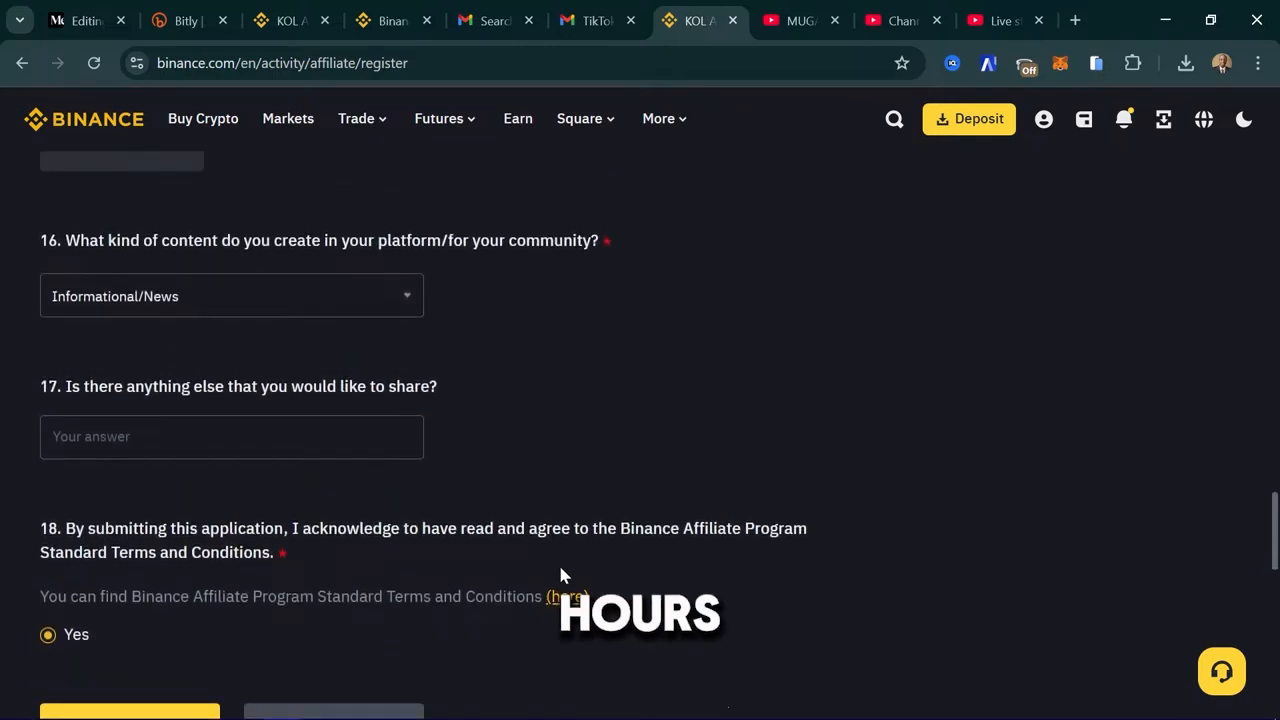
pyautogui.scroll(4, 560, 574)
pyautogui.scroll(-4, 576, 605)
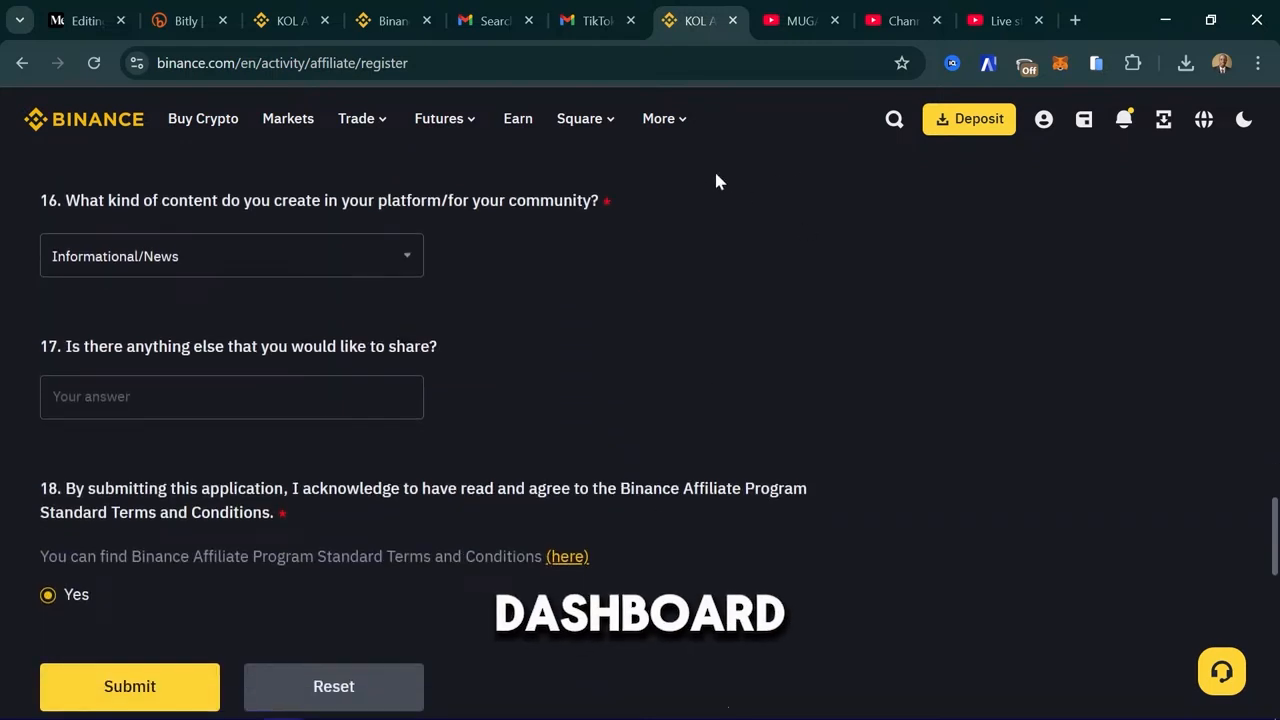
pyautogui.scroll(1, 690, 250)
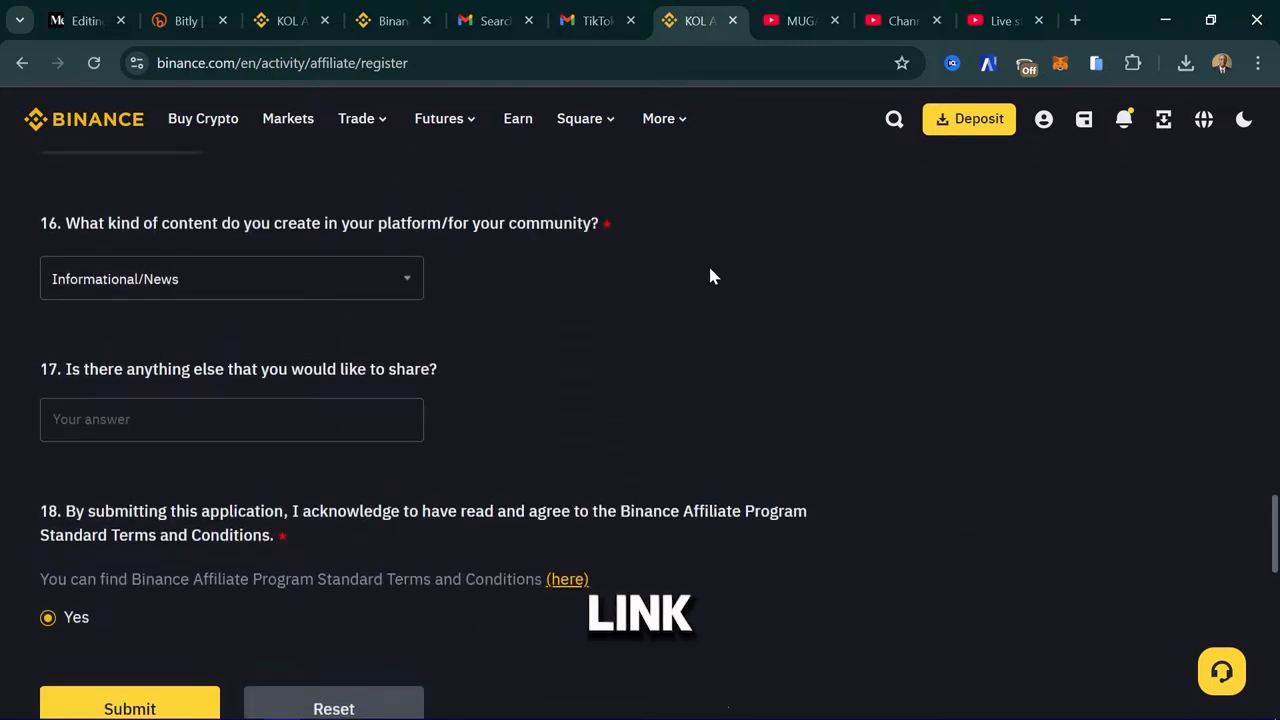
pyautogui.scroll(-2, 823, 247)
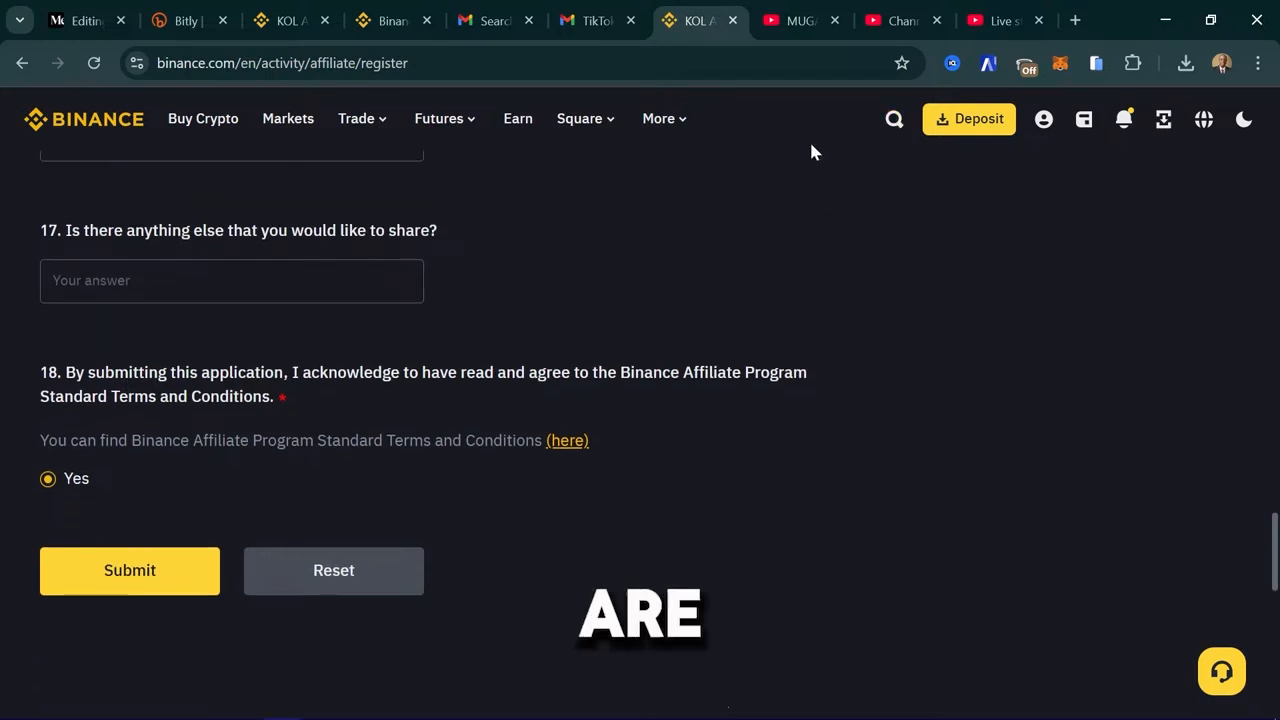
# Show the Affiliate Program introduction at the start of the other open Binance affiliate registration form
pyautogui.scroll(2, 677, 306)
pyautogui.scroll(-2, 677, 306)
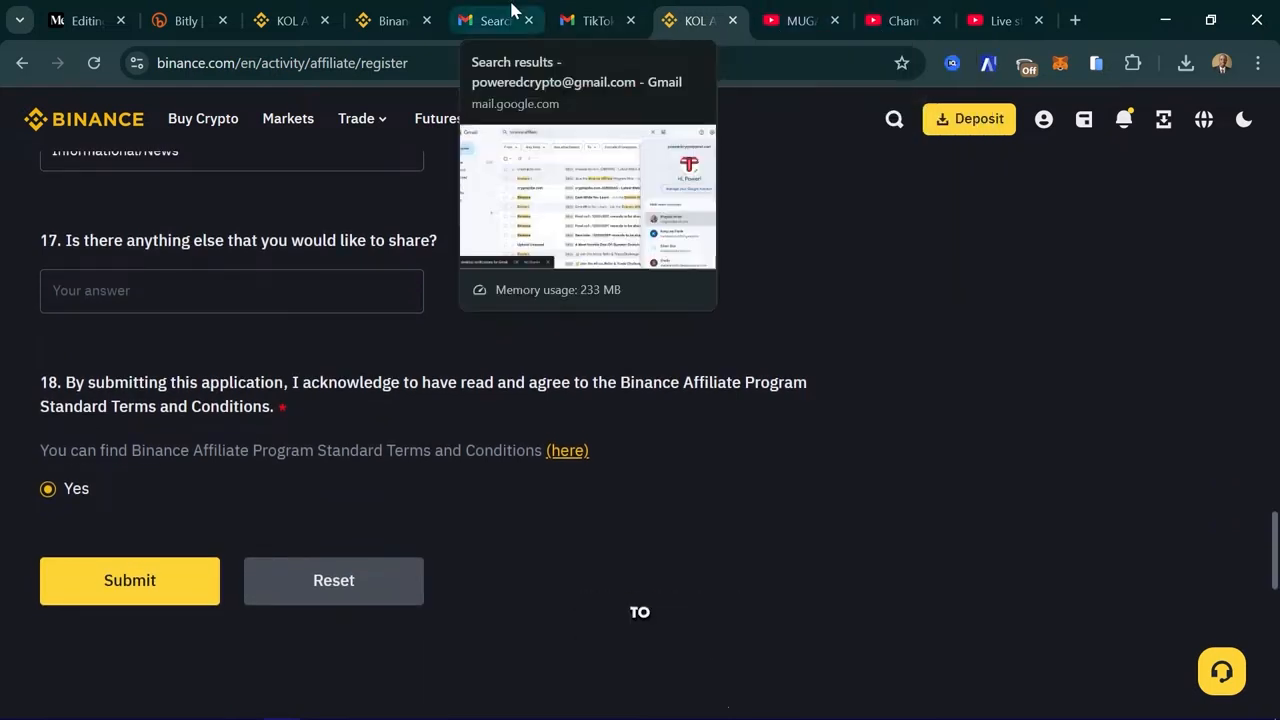
pyautogui.click(291, 10)
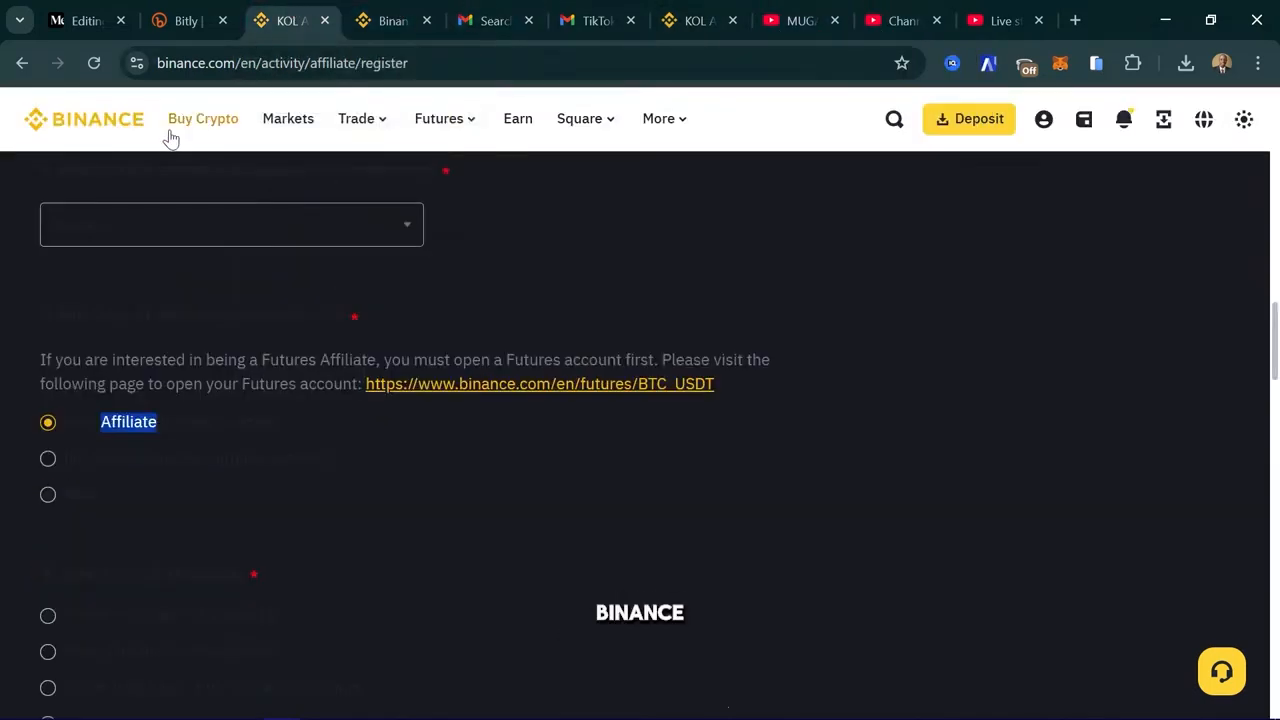
pyautogui.scroll(15, 514, 283)
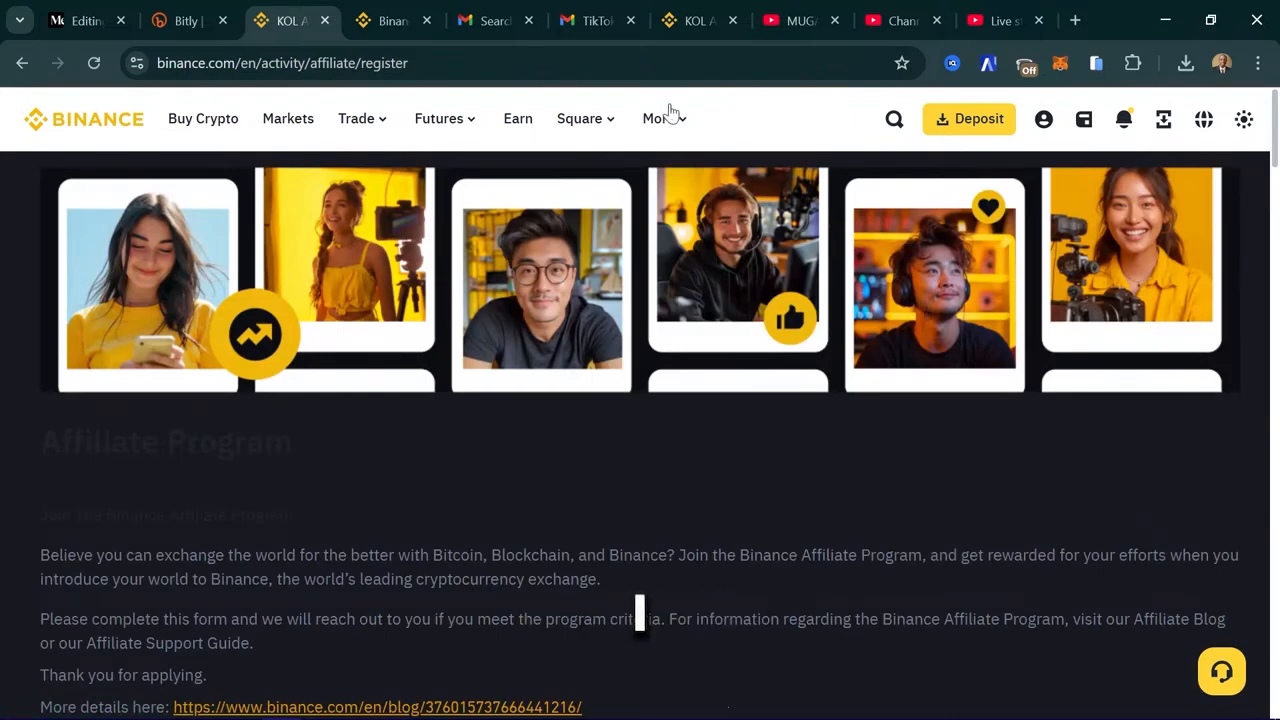
pyautogui.moveTo(668, 187)
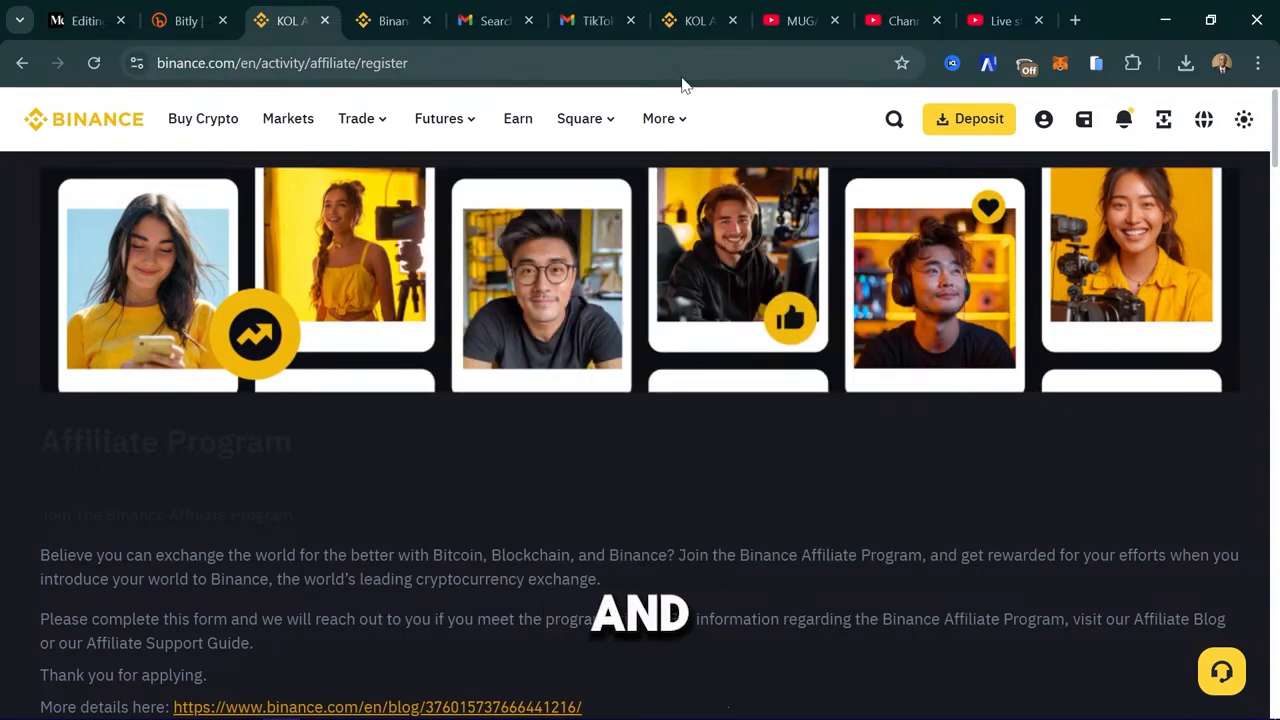
pyautogui.moveTo(637, 120)
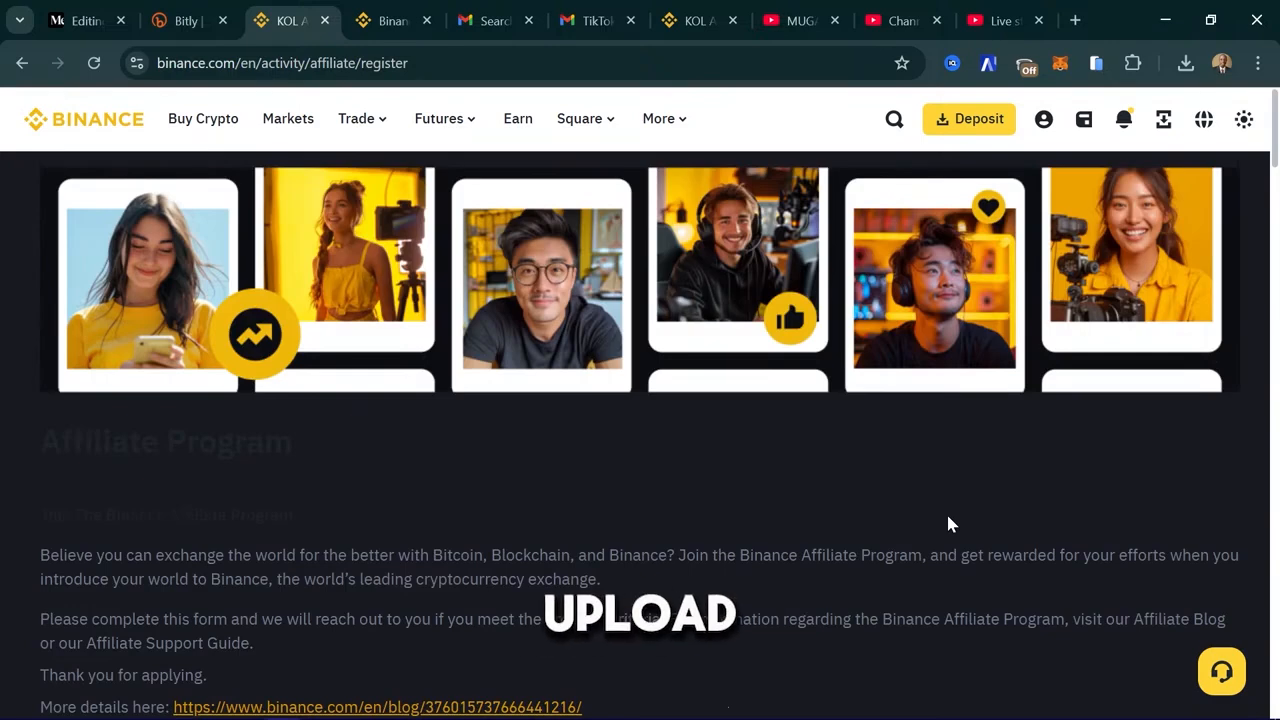
# Switch to YouTube Studio and show the live stream dashboard for the Binance KOL Affiliate Program broadcast
pyautogui.click(1002, 16)
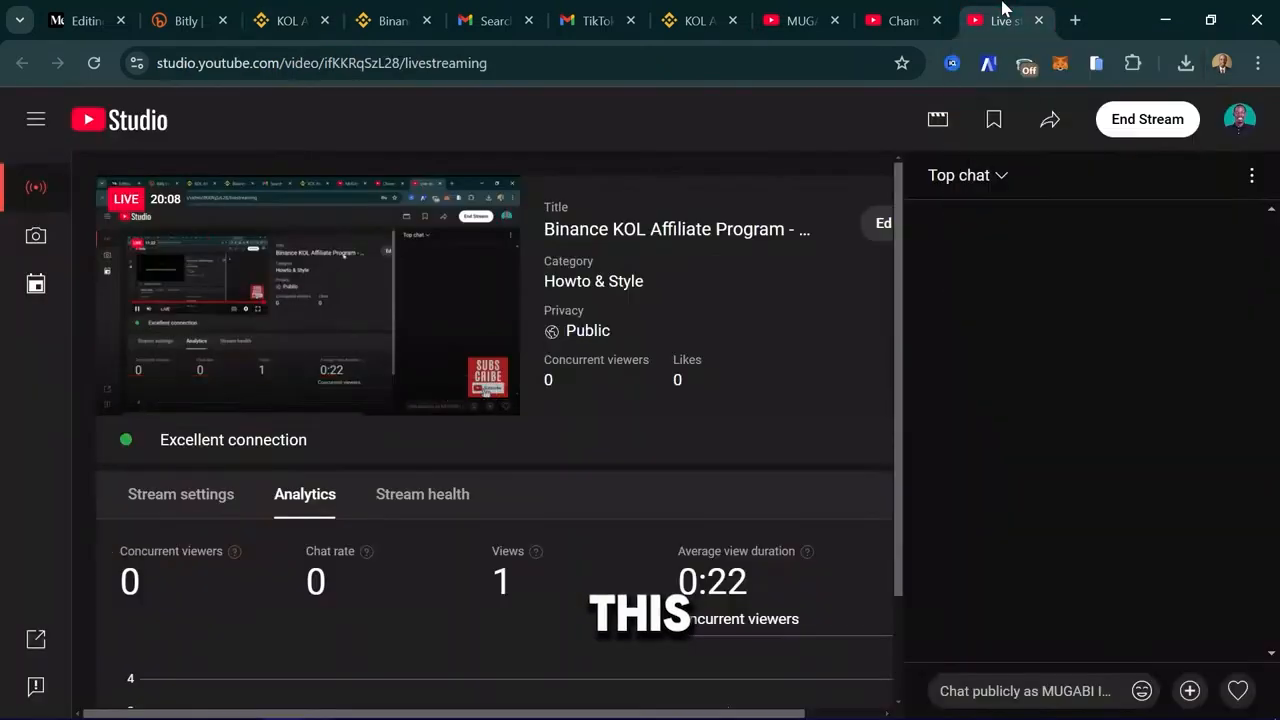